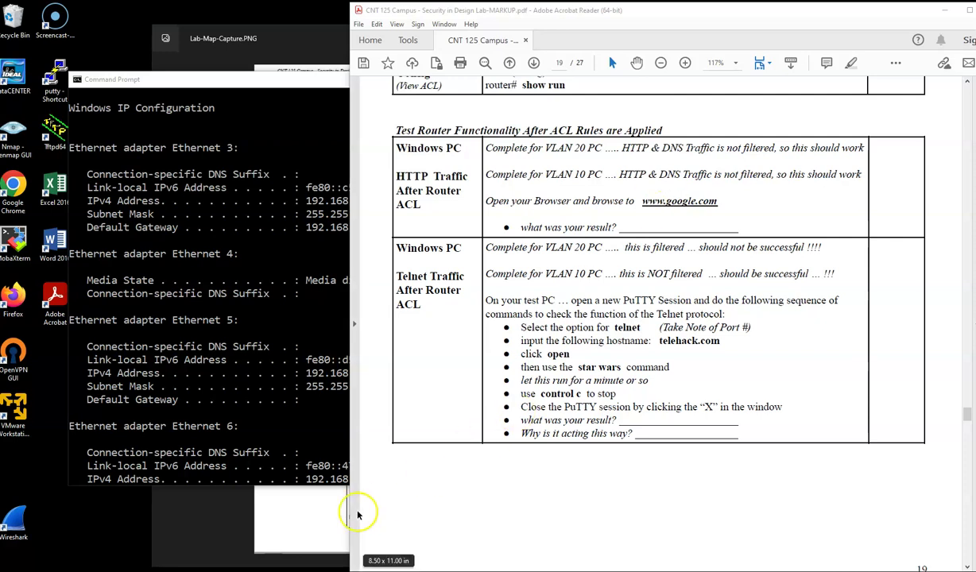
Step: Compare the lab network map and IP configuration output, then scroll the lab instructions PDF
{"action": "left_click", "coordinate": [315, 514]}
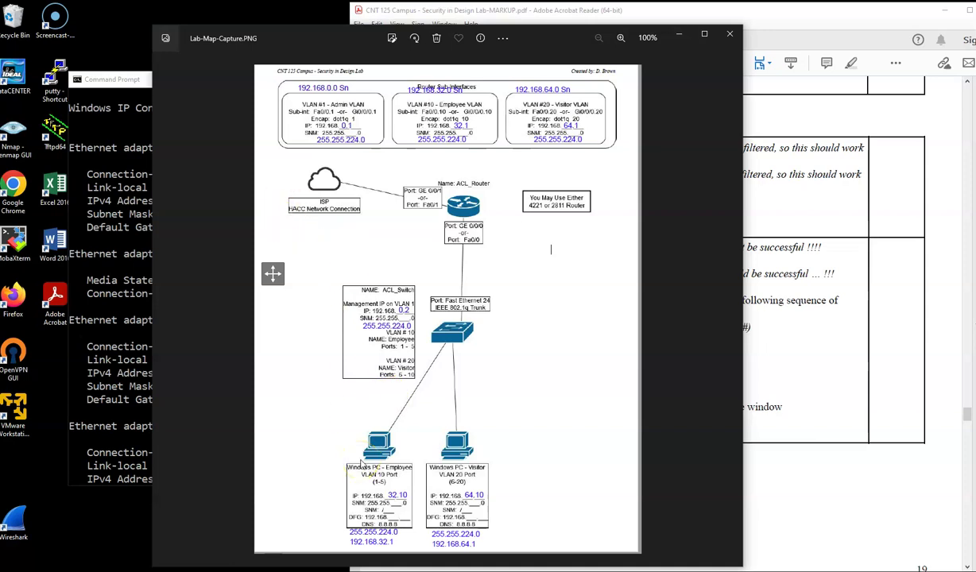
{"action": "left_click", "coordinate": [136, 354]}
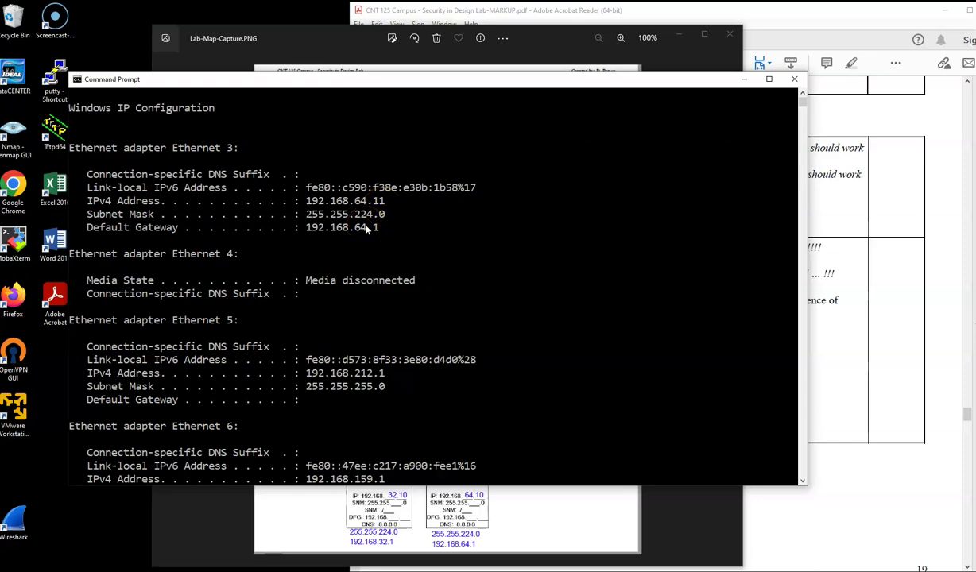
{"action": "left_click", "coordinate": [575, 494]}
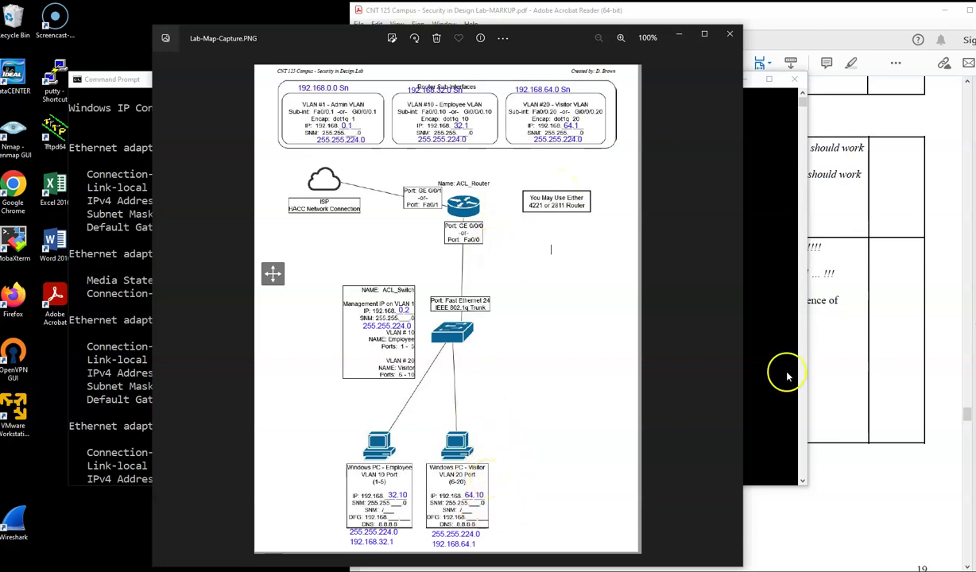
{"action": "left_click", "coordinate": [875, 300]}
{"action": "scroll", "coordinate": [648, 239], "scroll_direction": "down", "scroll_amount": 3}
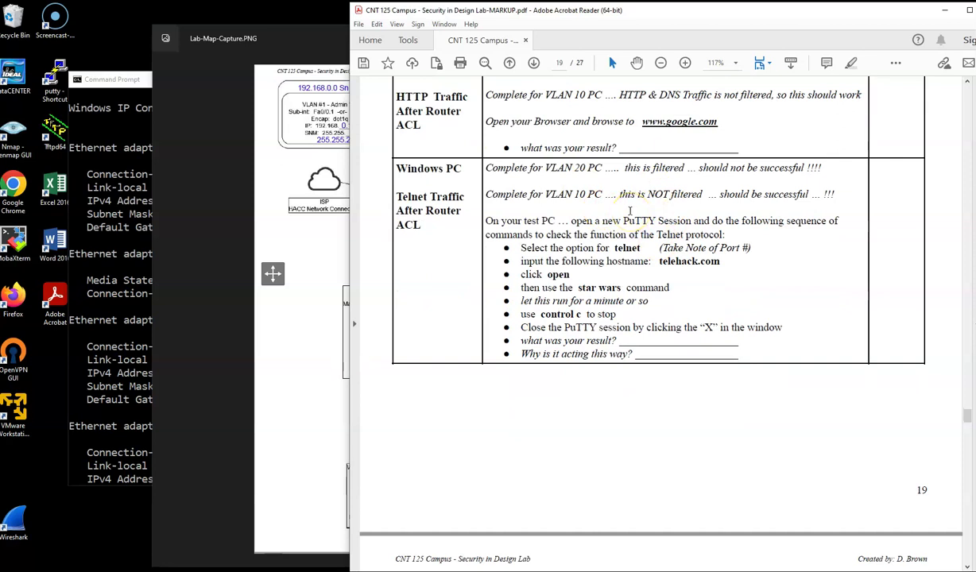
Step: Open a PuTTY Telnet session to telehack.com, then close it
{"action": "left_click", "coordinate": [54, 77]}
{"action": "double_click", "coordinate": [52, 72]}
{"action": "left_click", "coordinate": [504, 246]}
{"action": "left_click", "coordinate": [501, 228]}
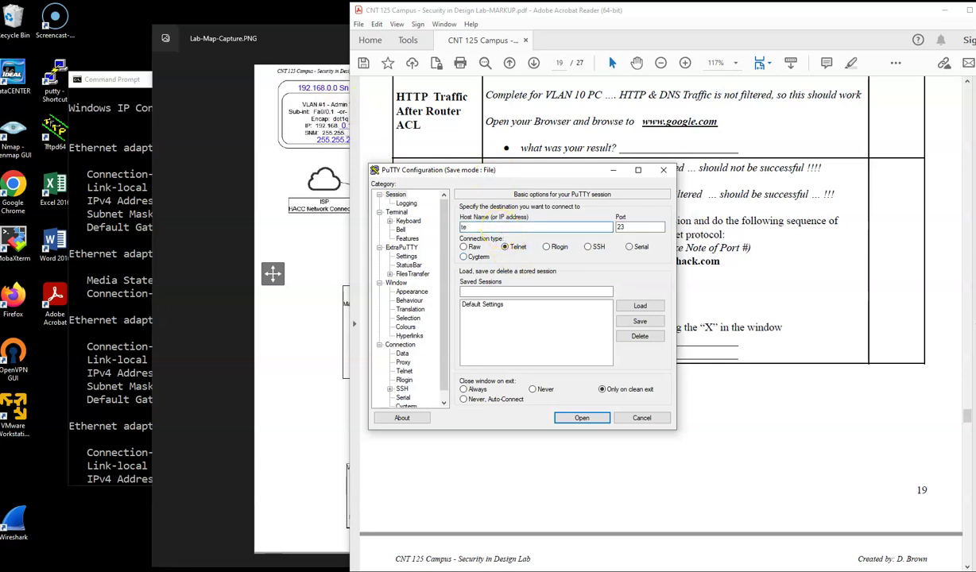
{"action": "type", "text": "telehack.com"}
{"action": "key", "text": "Return"}
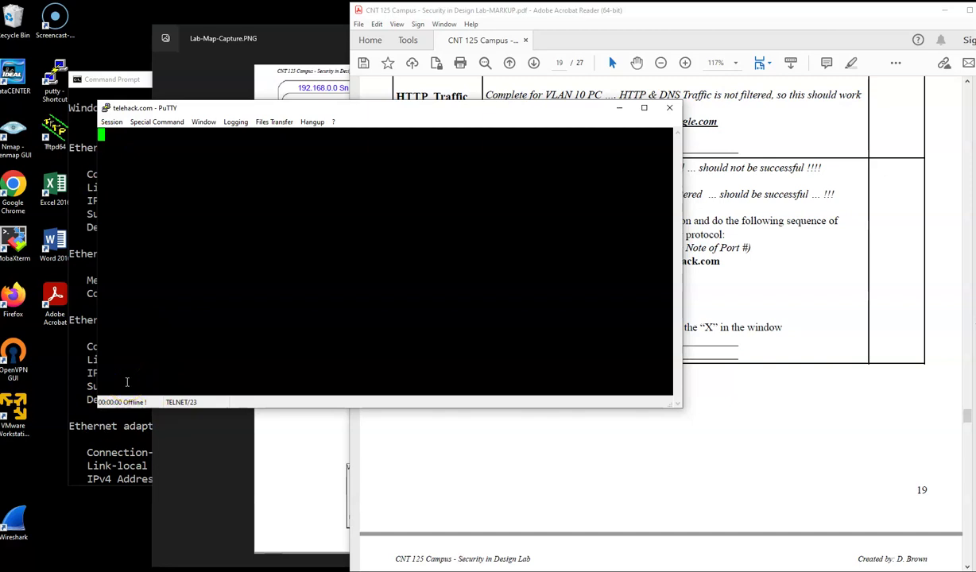
{"action": "left_click", "coordinate": [669, 107]}
{"action": "left_click", "coordinate": [534, 328]}
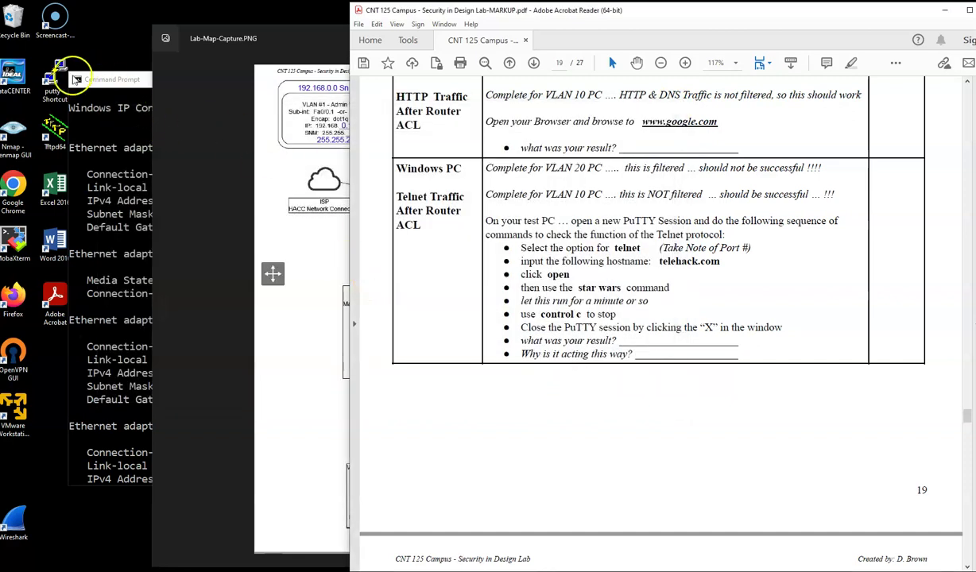
Step: Open a PuTTY SSH session to the router at 192.168.64.1, then close it
{"action": "double_click", "coordinate": [50, 89]}
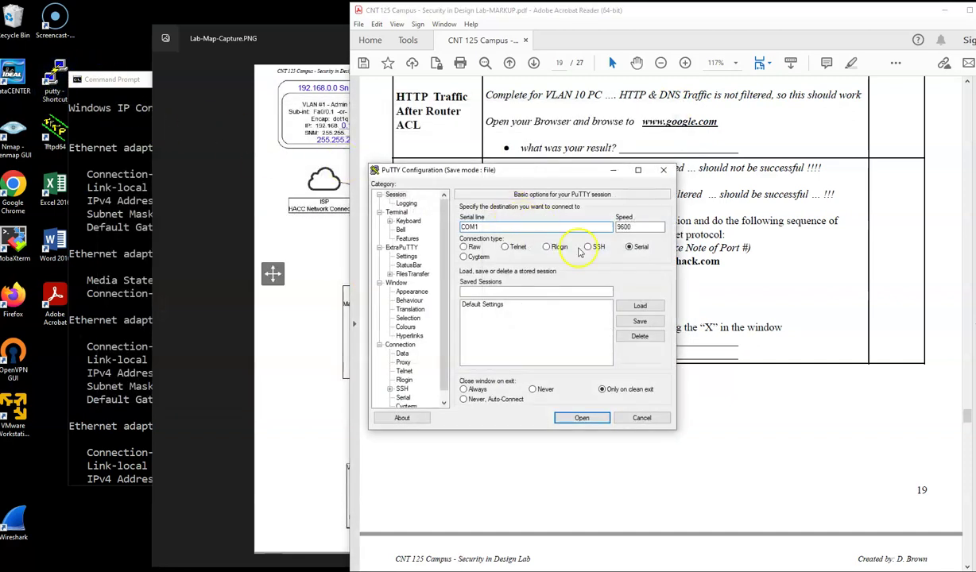
{"action": "left_click", "coordinate": [587, 247]}
{"action": "left_click", "coordinate": [475, 226]}
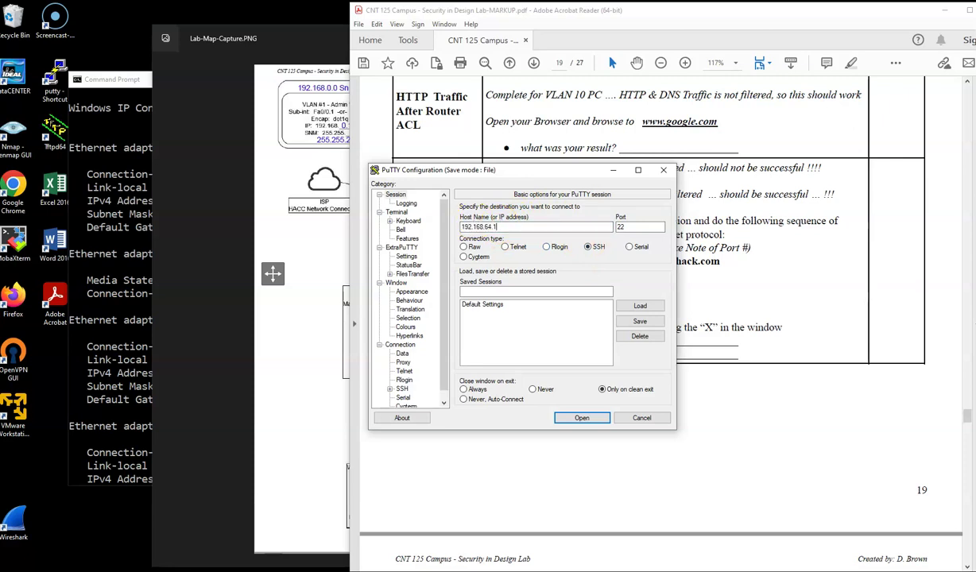
{"action": "left_click", "coordinate": [584, 417]}
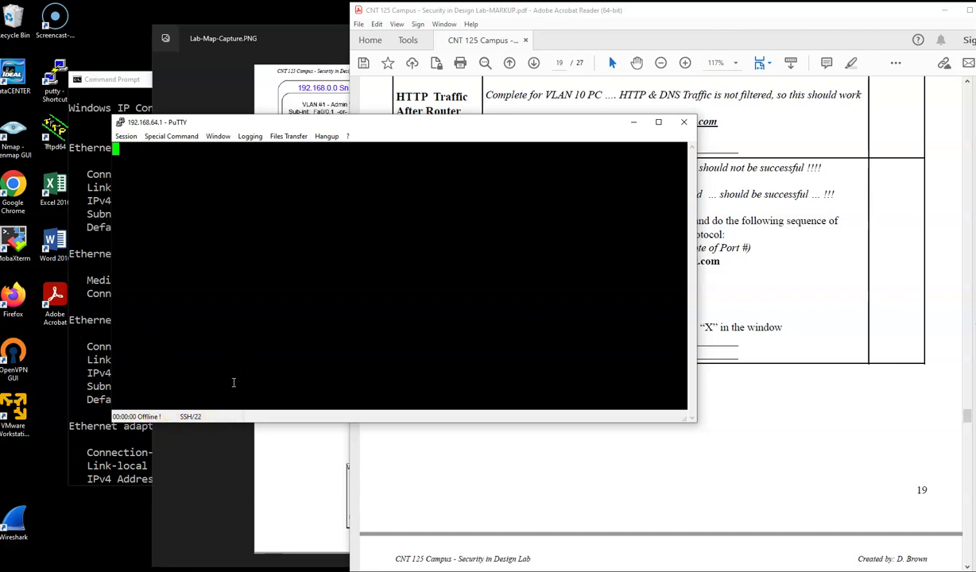
{"action": "left_click", "coordinate": [685, 128]}
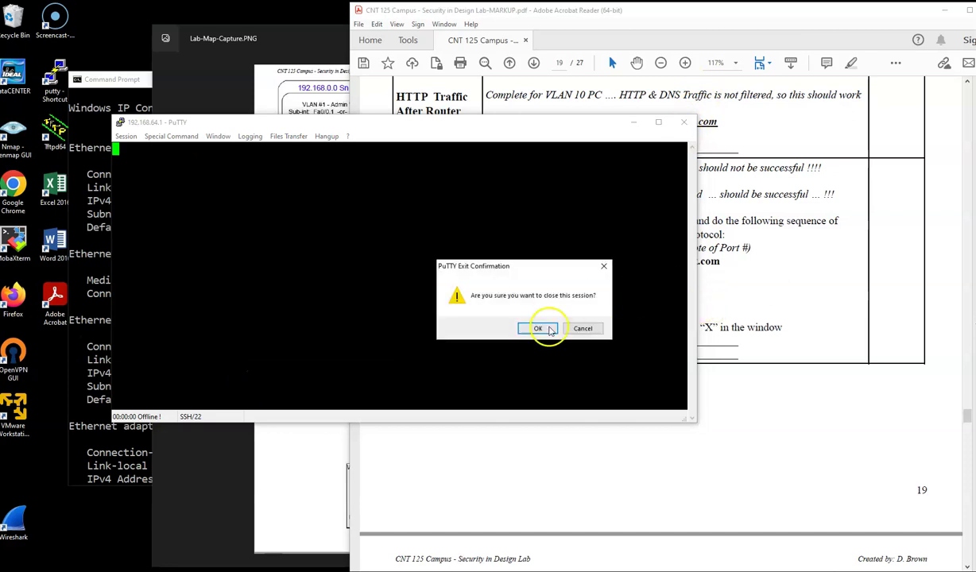
{"action": "left_click", "coordinate": [539, 328]}
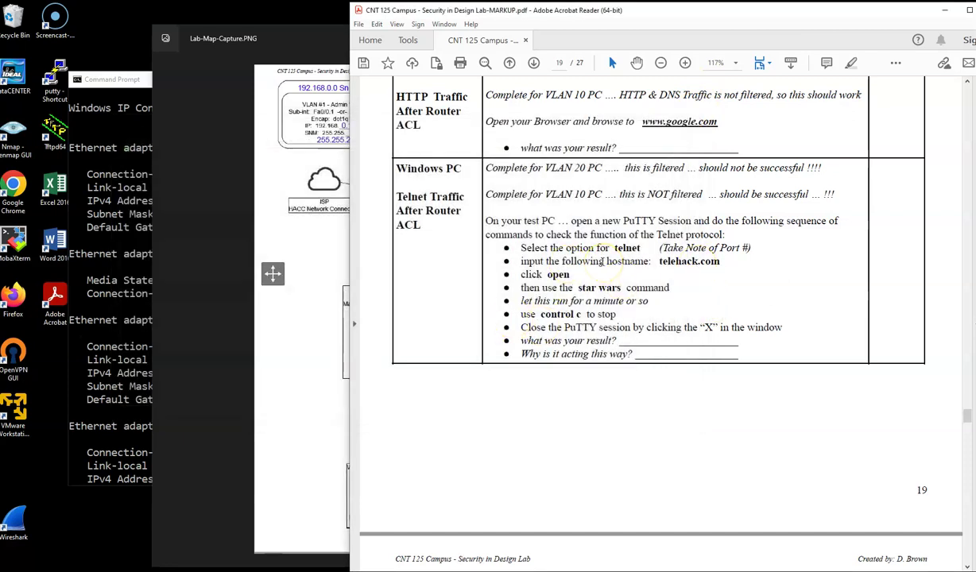
Step: Load the HACC website in Firefox, then close the browser
{"action": "double_click", "coordinate": [16, 305]}
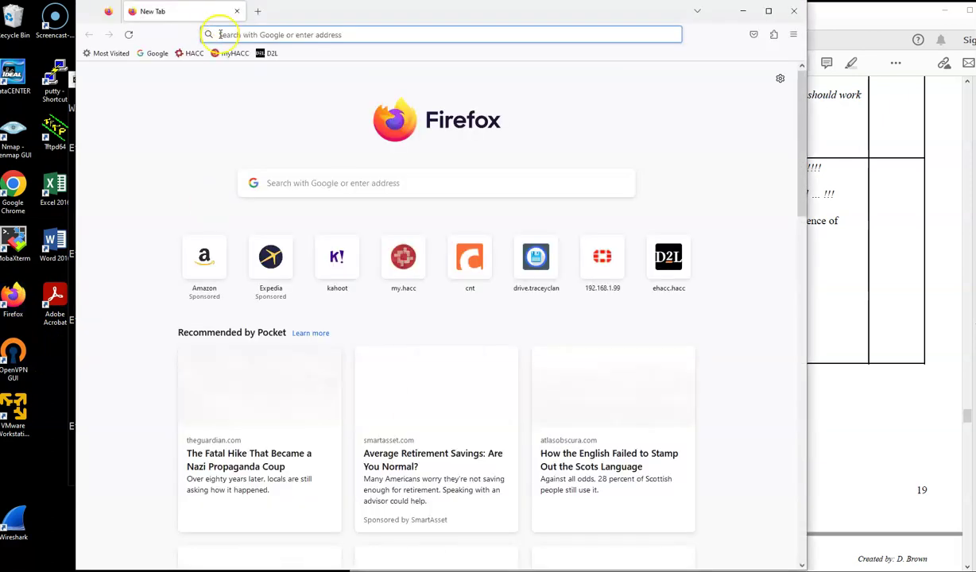
{"action": "left_click", "coordinate": [193, 53]}
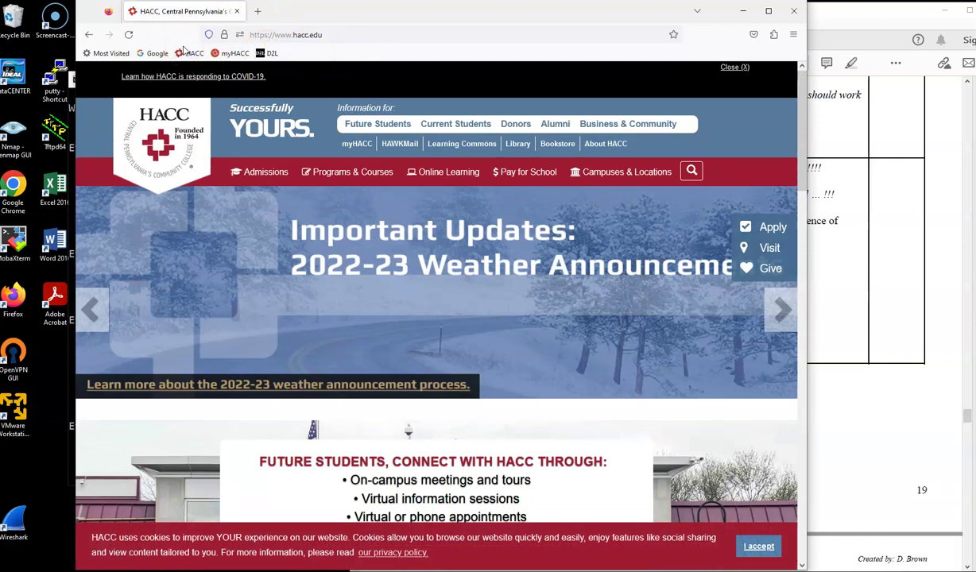
{"action": "left_click", "coordinate": [794, 10]}
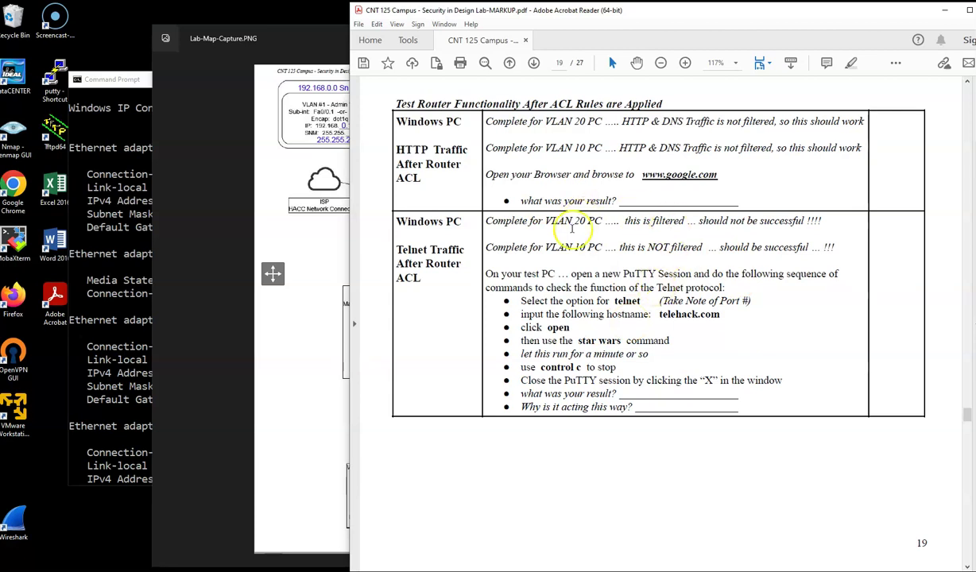
Step: Highlight the VLAN 20 sentence, scroll to page 20's Part 17 Nmap audit, and launch Zenmap
{"action": "left_click_drag", "start_coordinate": [556, 221], "coordinate": [775, 217]}
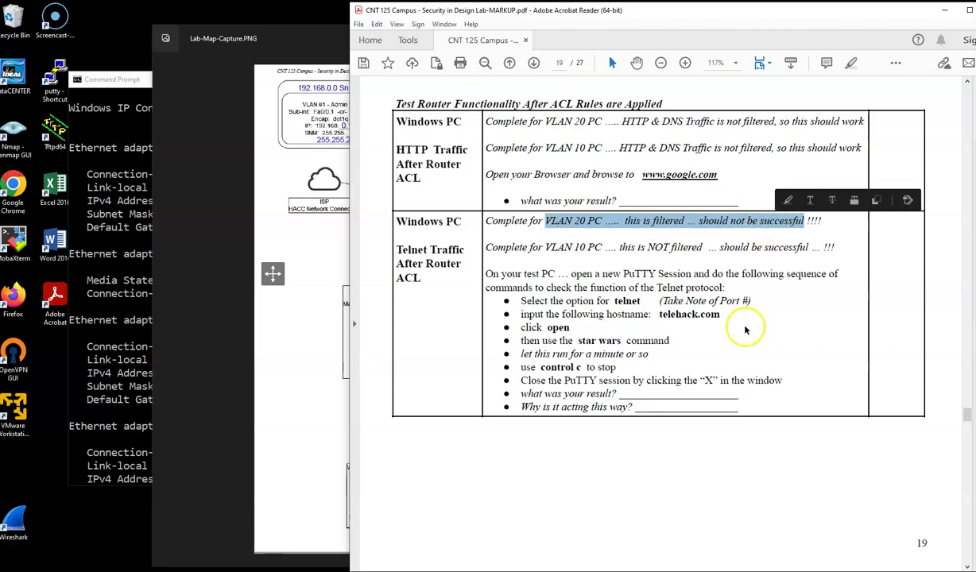
{"action": "scroll", "coordinate": [663, 315], "scroll_direction": "down", "scroll_amount": 4}
{"action": "scroll", "coordinate": [663, 315], "scroll_direction": "down", "scroll_amount": 3}
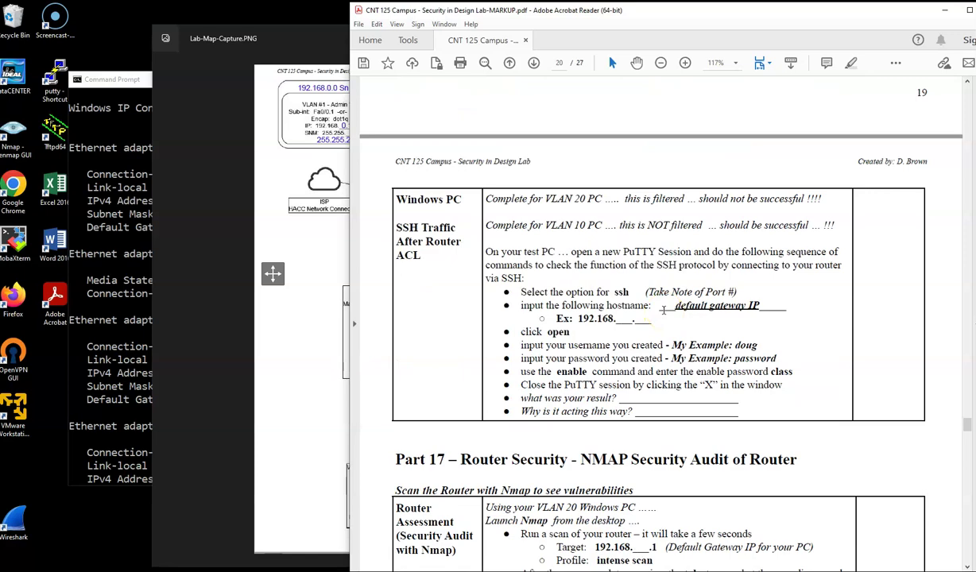
{"action": "scroll", "coordinate": [663, 310], "scroll_direction": "down", "scroll_amount": 5}
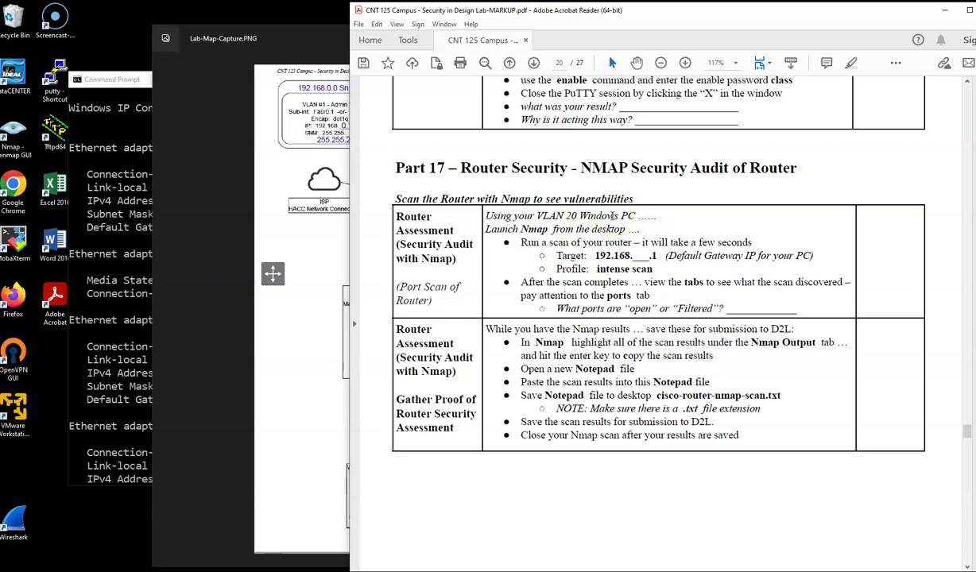
{"action": "left_click", "coordinate": [266, 400]}
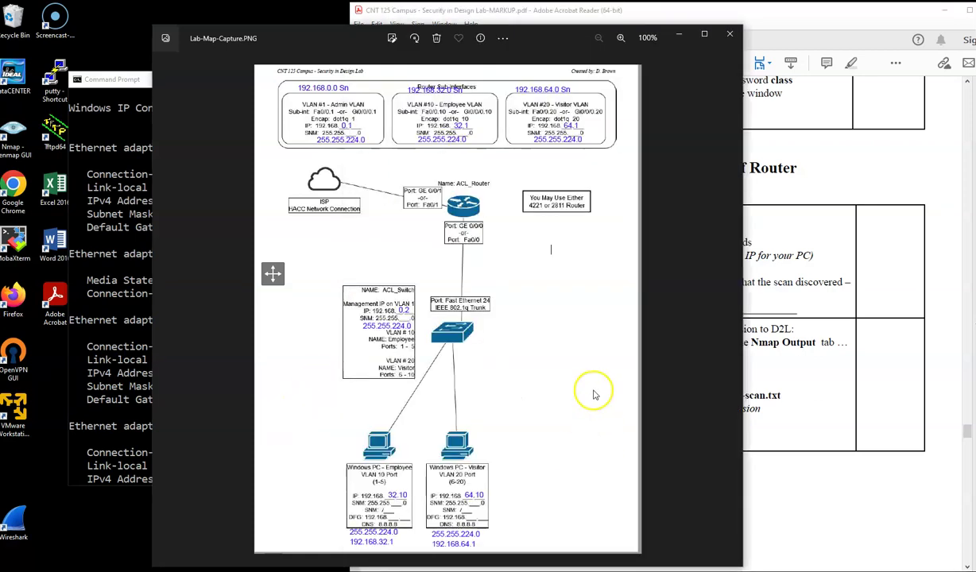
{"action": "left_click", "coordinate": [779, 322]}
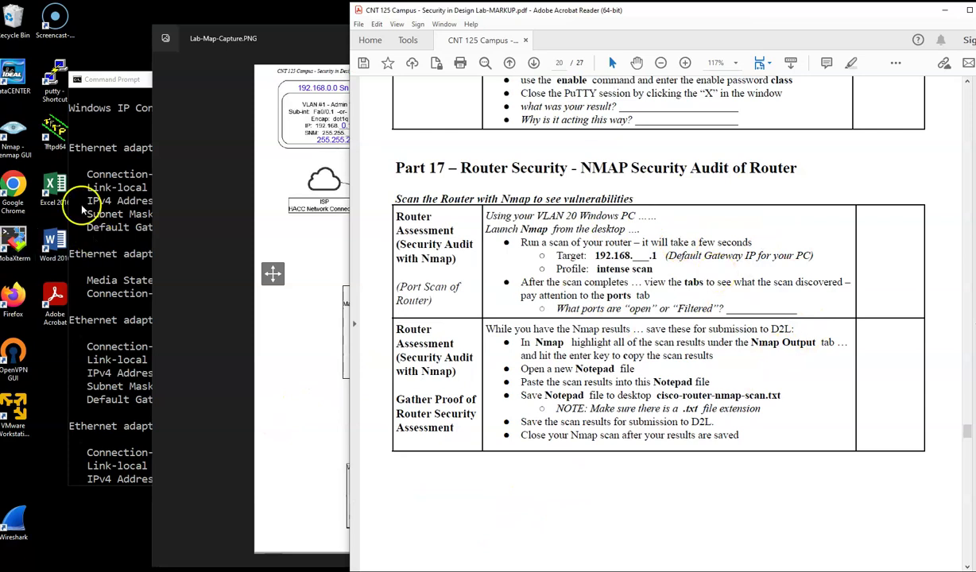
{"action": "double_click", "coordinate": [22, 135]}
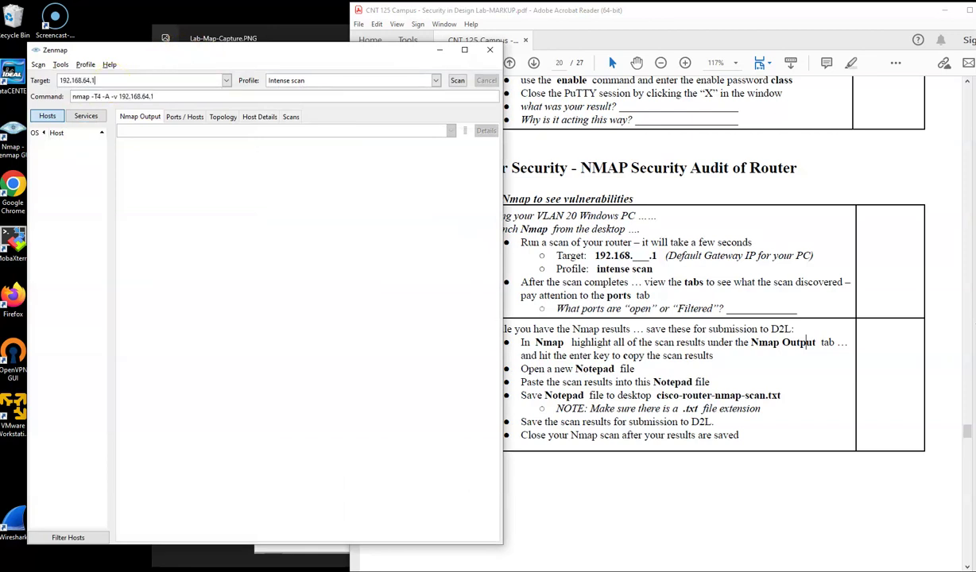
Step: Start a Zenmap Intense scan of 192.168.64.1 after checking the network map
{"action": "left_click_drag", "start_coordinate": [243, 51], "coordinate": [240, 46]}
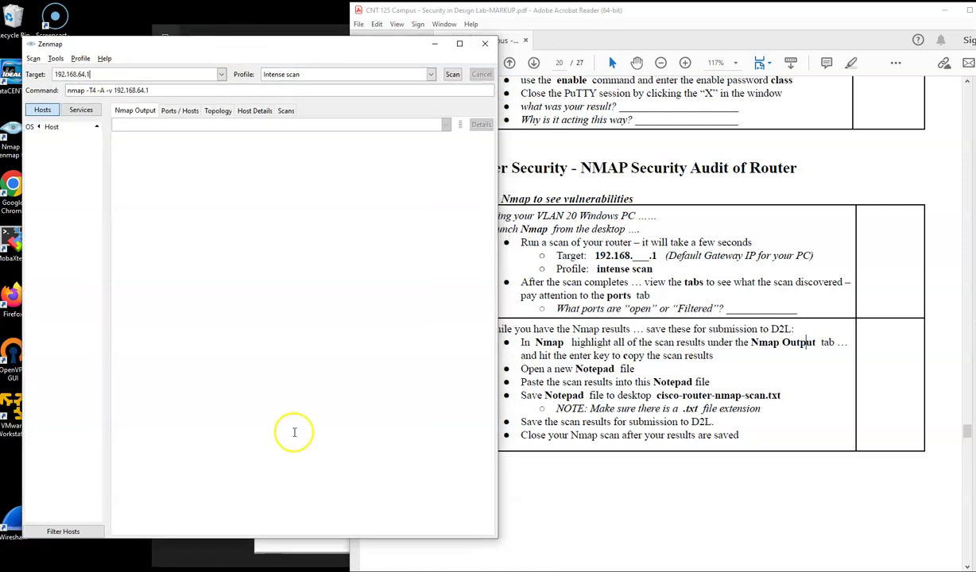
{"action": "left_click", "coordinate": [290, 547]}
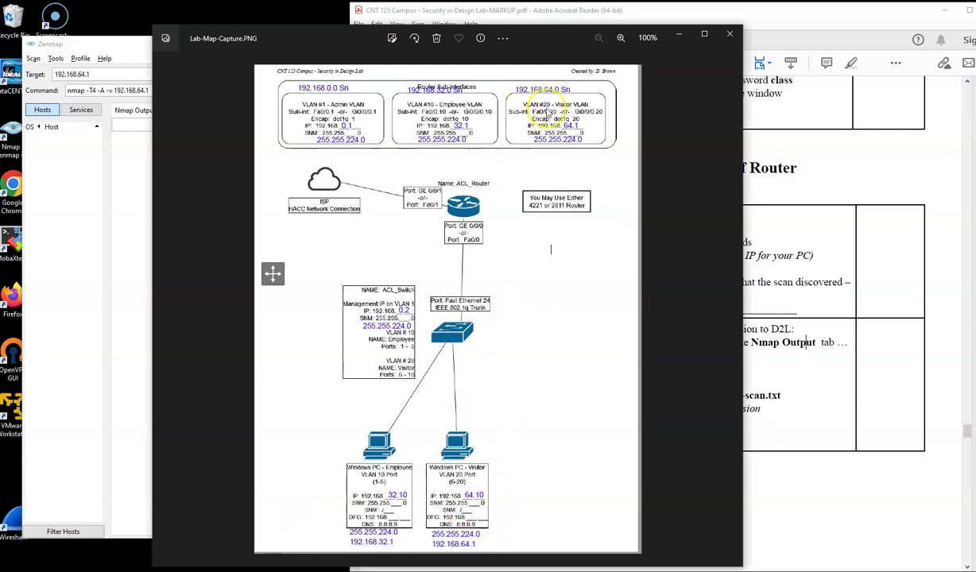
{"action": "left_click", "coordinate": [91, 243]}
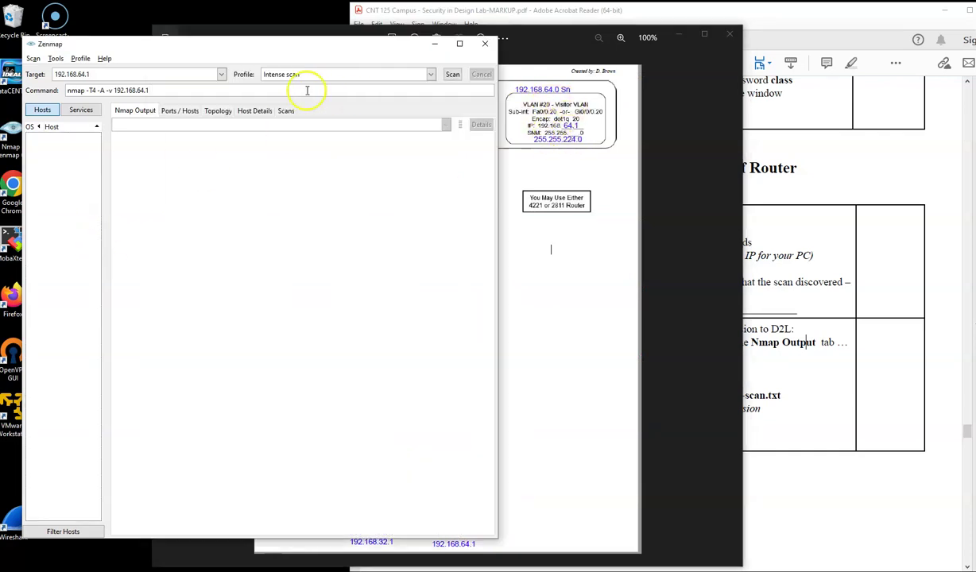
{"action": "left_click", "coordinate": [453, 74]}
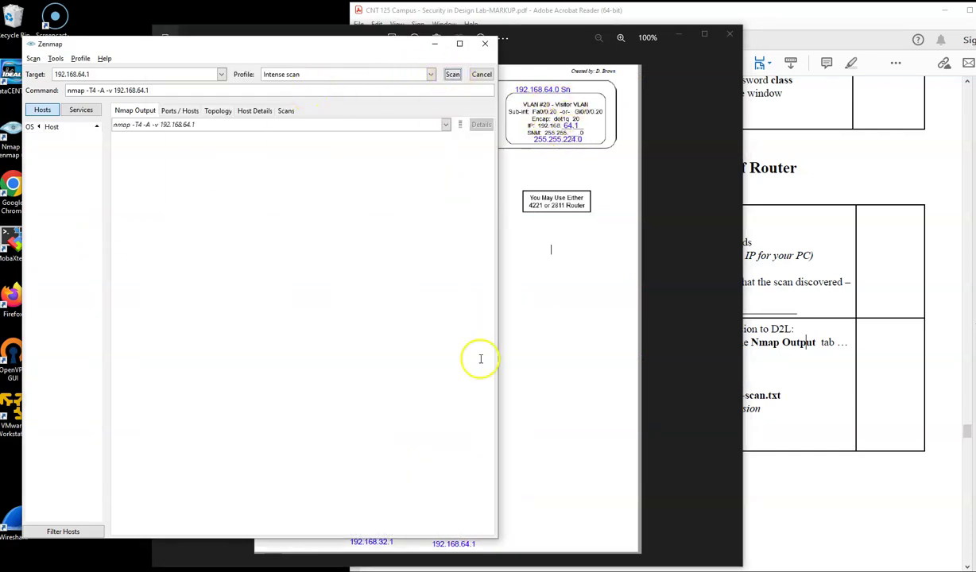
{"action": "left_click", "coordinate": [844, 225]}
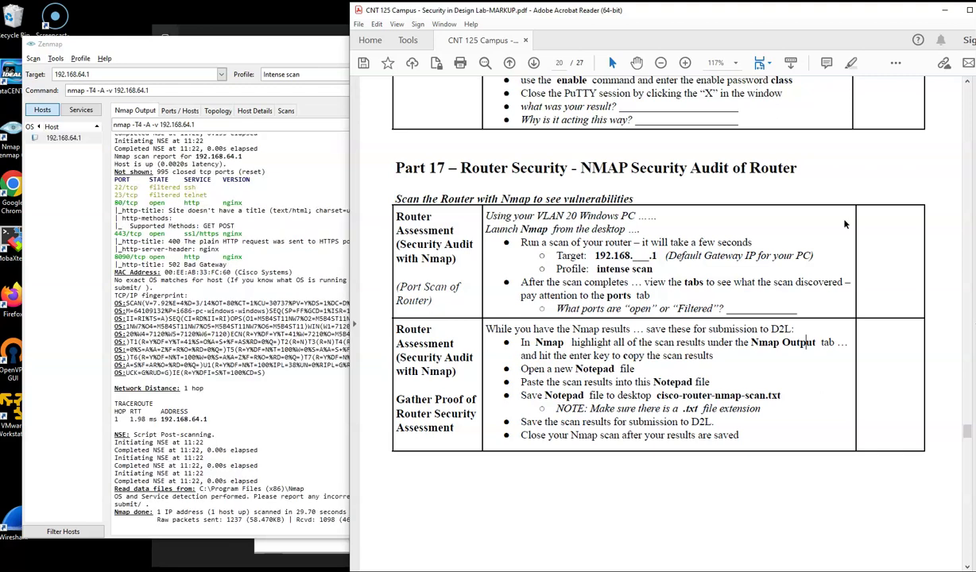
{"action": "left_click", "coordinate": [305, 297]}
Step: Review the scan's Ports / Hosts, Topology, Host Details and Nmap Output views
{"action": "left_click", "coordinate": [179, 110]}
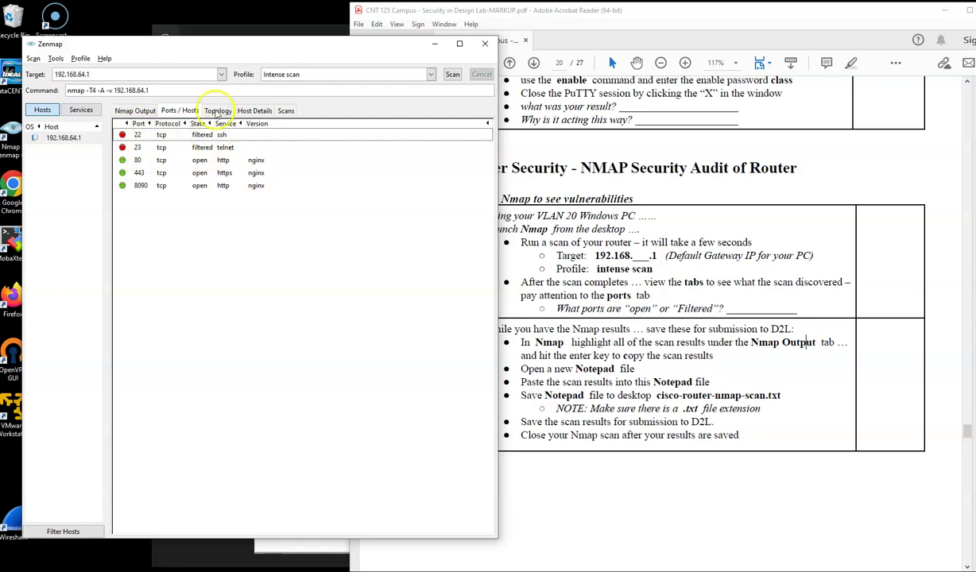
{"action": "left_click", "coordinate": [217, 112]}
{"action": "left_click", "coordinate": [254, 111]}
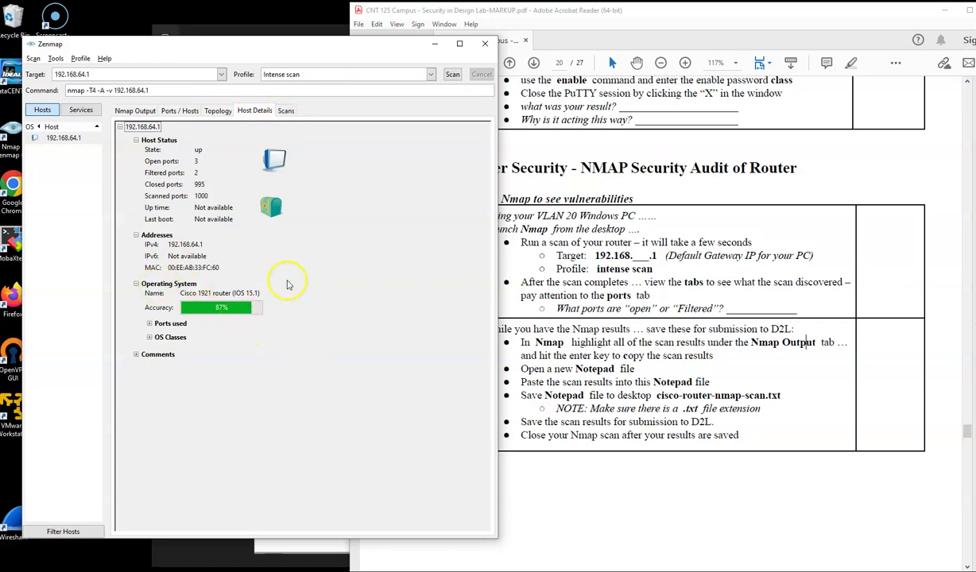
{"action": "left_click", "coordinate": [140, 112]}
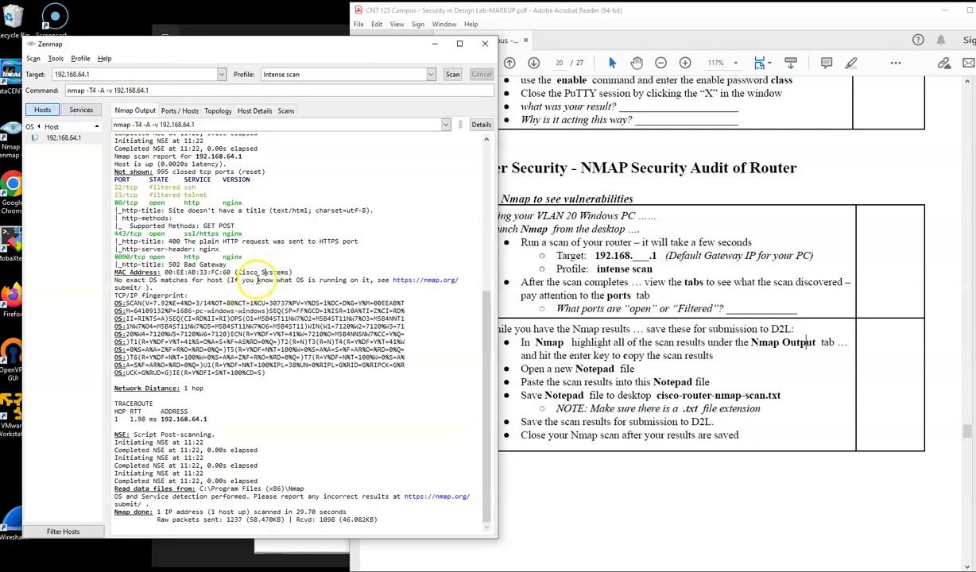
{"action": "right_click", "coordinate": [257, 279]}
Step: Copy all the Nmap scan output and paste it into a new Notepad document
{"action": "left_click", "coordinate": [295, 335]}
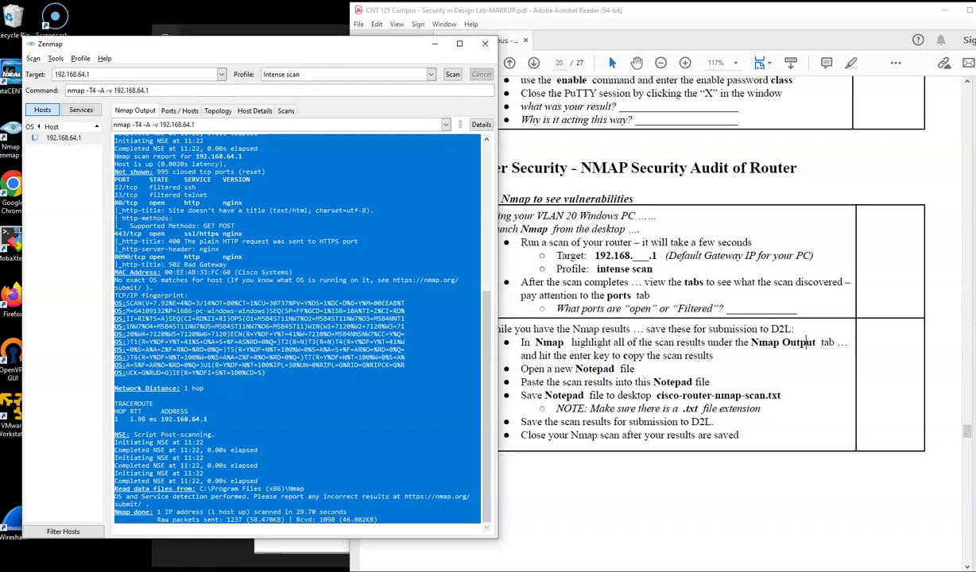
{"action": "key", "text": "super"}
{"action": "type", "text": "noted"}
{"action": "key", "text": "BackSpace"}
{"action": "type", "text": "pad"}
{"action": "key", "text": "Return"}
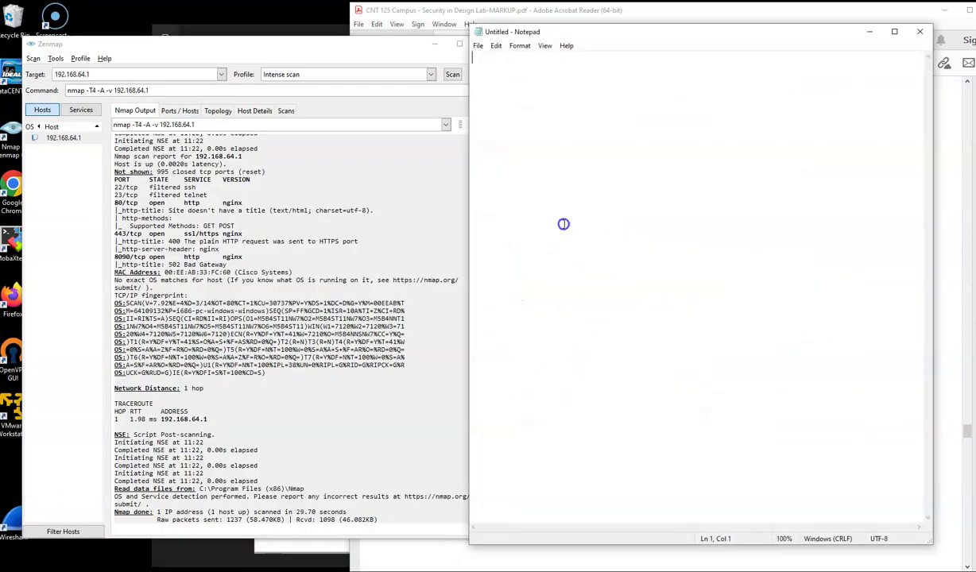
{"action": "key", "text": "ctrl+v"}
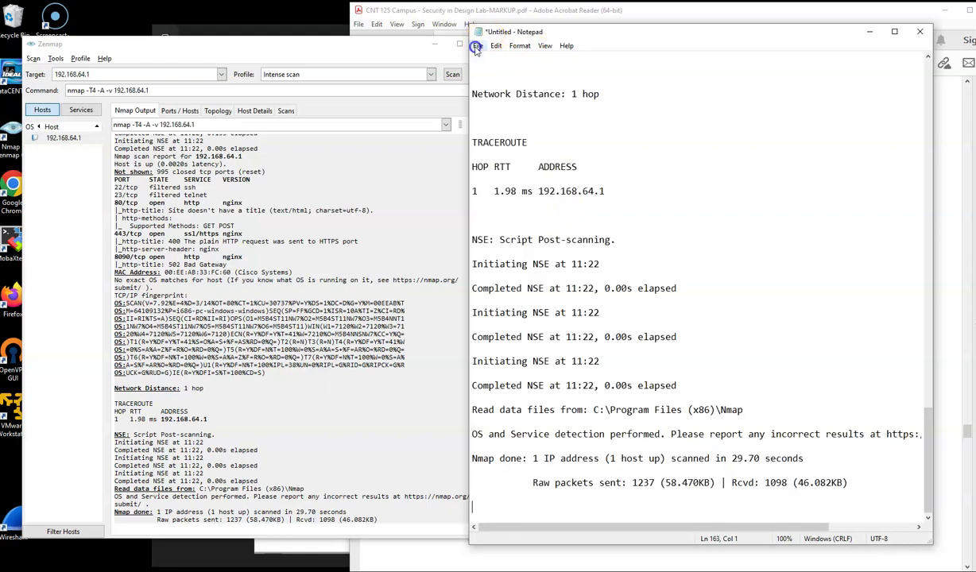
Step: Save the results as cisco-router-nmap-scan.txt in the Security in Design Lab folder and close Notepad
{"action": "left_click", "coordinate": [477, 46]}
{"action": "left_click", "coordinate": [507, 106]}
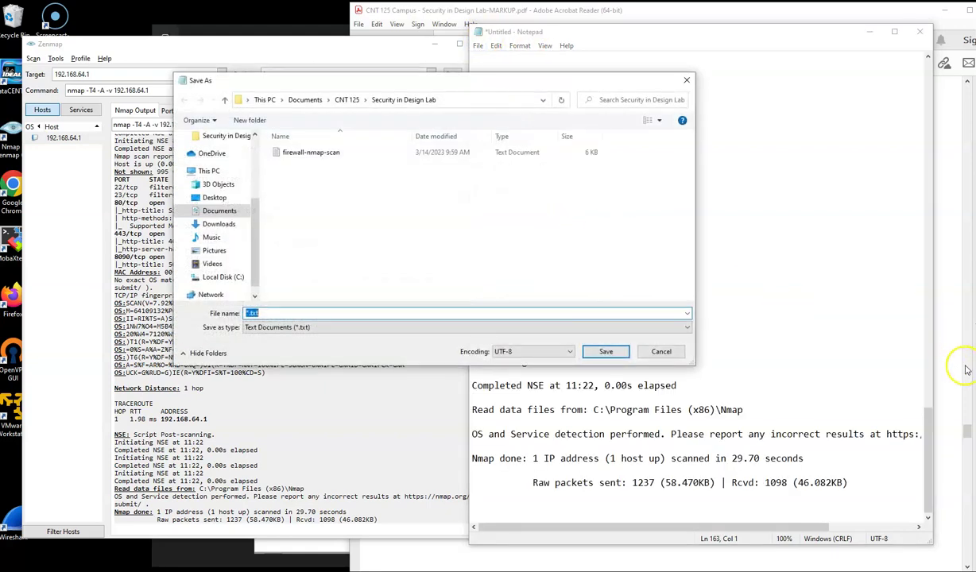
{"action": "left_click", "coordinate": [958, 396]}
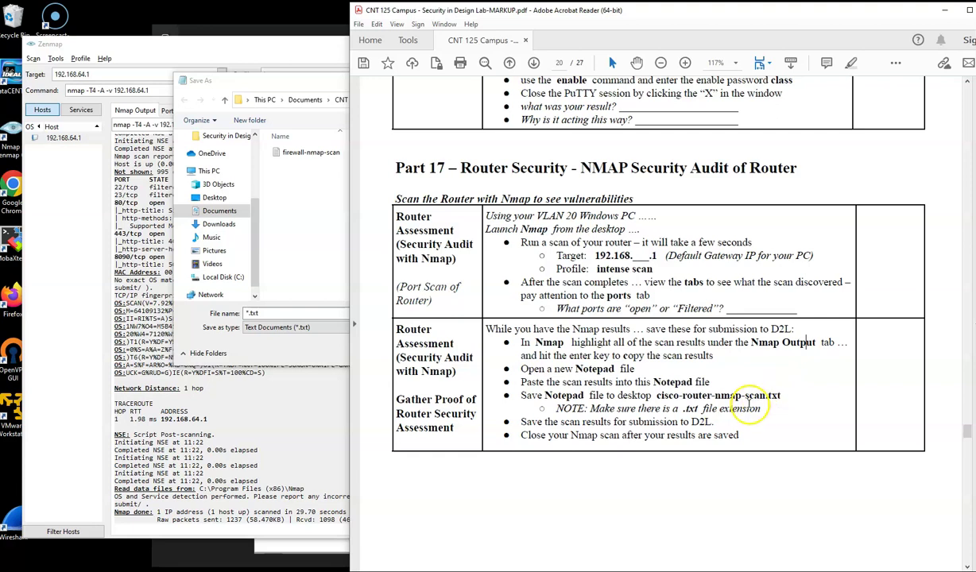
{"action": "left_click", "coordinate": [298, 276]}
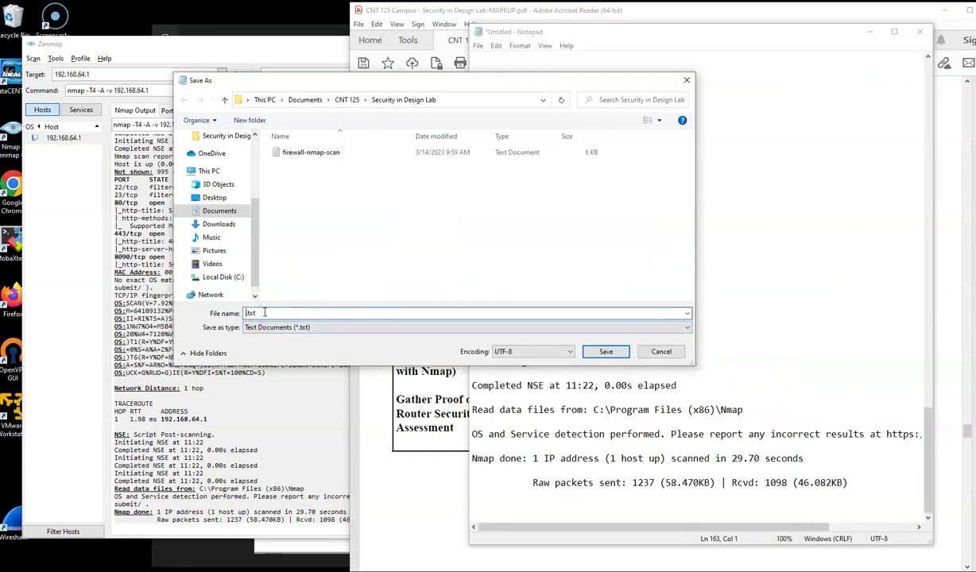
{"action": "type", "text": "cisco-router-nmap-scan"}
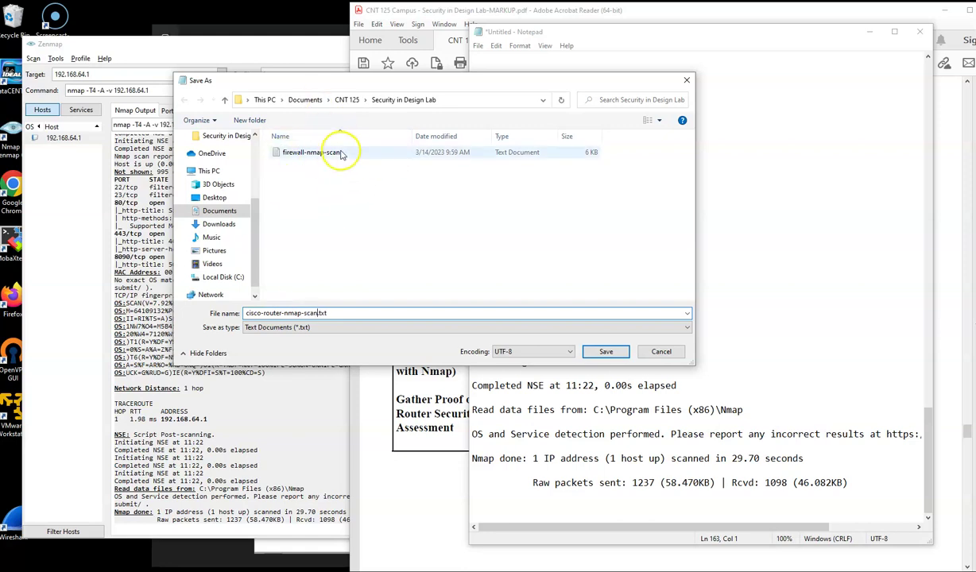
{"action": "left_click", "coordinate": [608, 351]}
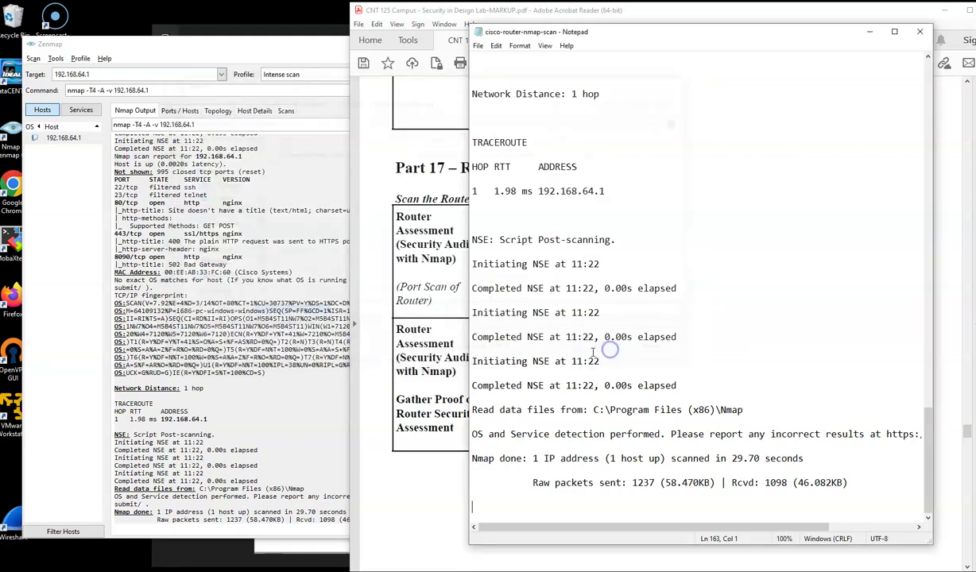
{"action": "left_click", "coordinate": [921, 33]}
Step: Move Zenmap to the left edge and scroll the lab PDF to page 21's Part 18
{"action": "left_click", "coordinate": [255, 273]}
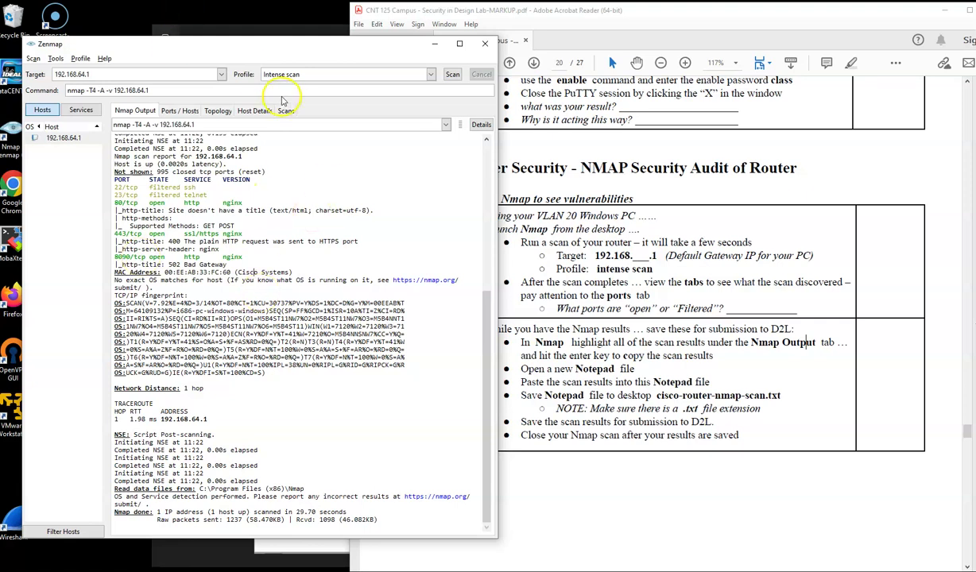
{"action": "left_click_drag", "start_coordinate": [298, 53], "coordinate": [277, 38]}
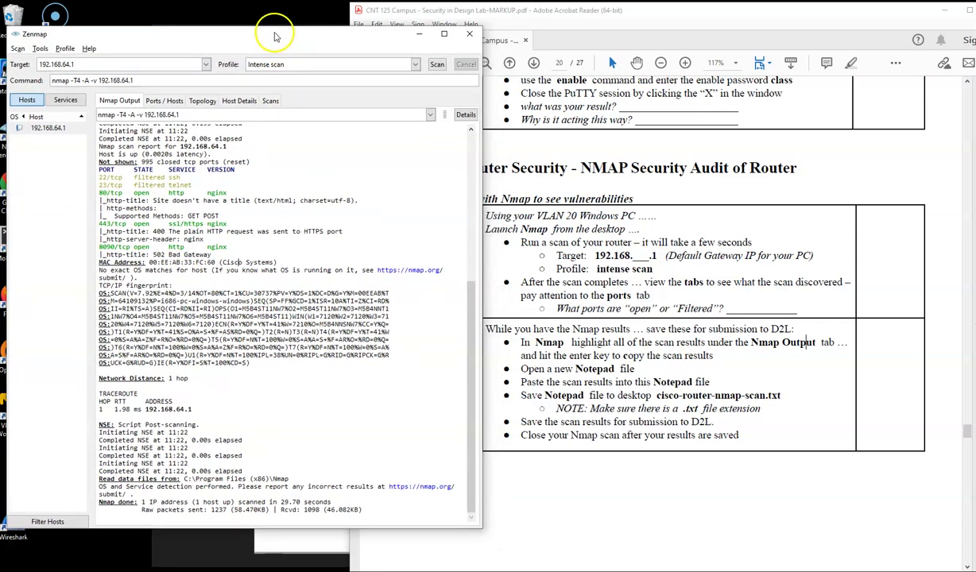
{"action": "left_click", "coordinate": [760, 303]}
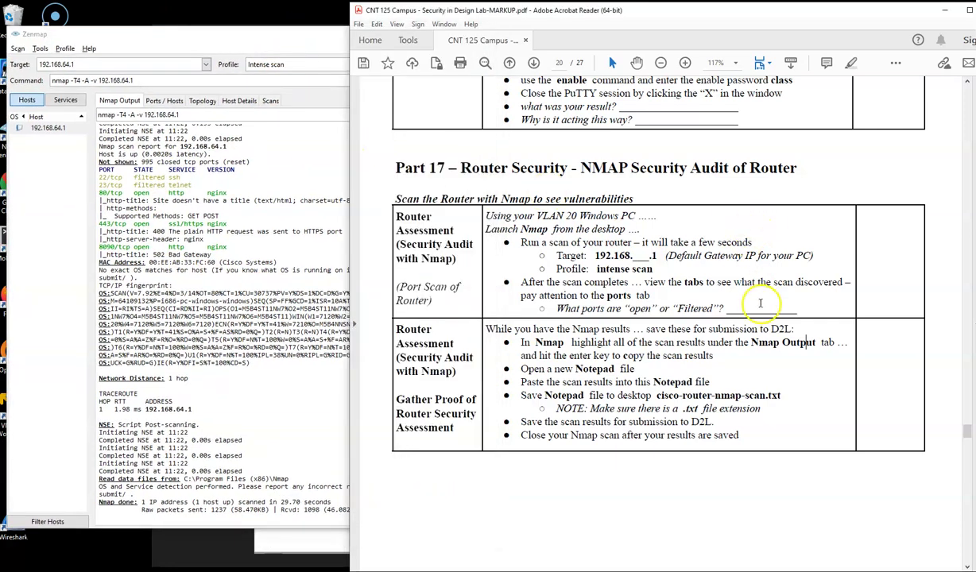
{"action": "scroll", "coordinate": [638, 309], "scroll_direction": "down", "scroll_amount": 3}
{"action": "scroll", "coordinate": [639, 308], "scroll_direction": "down", "scroll_amount": 7}
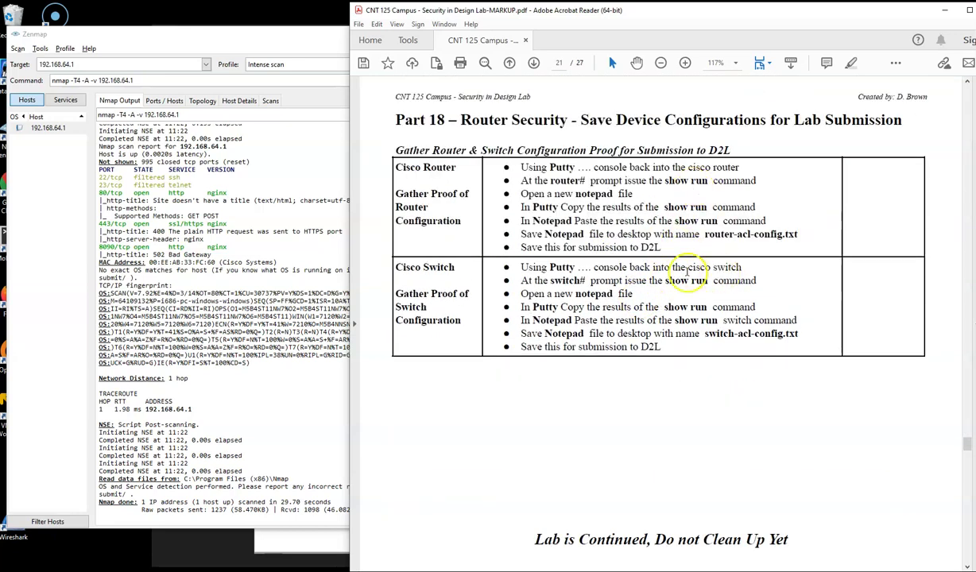
Step: Close Zenmap without saving the scan
{"action": "left_click", "coordinate": [266, 228]}
{"action": "left_click", "coordinate": [469, 33]}
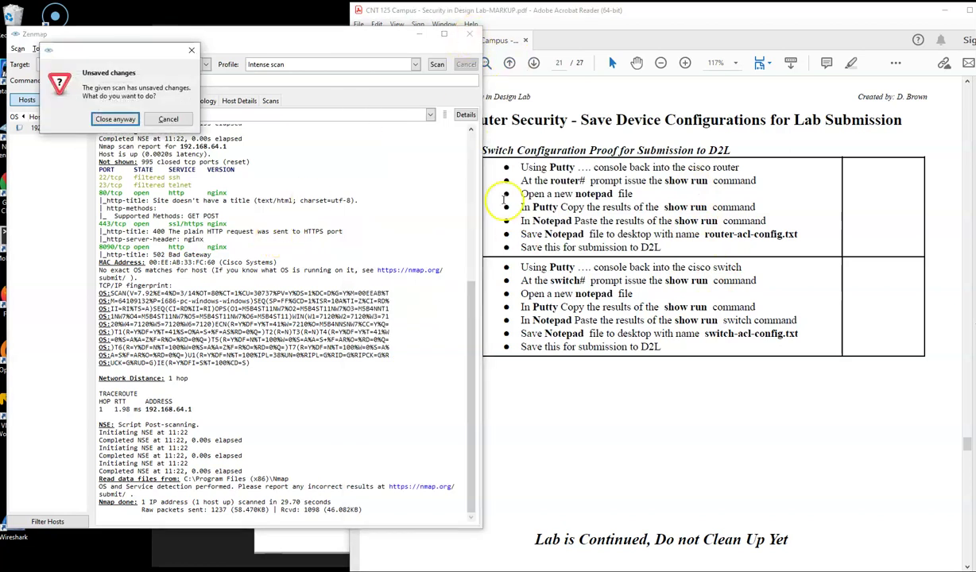
{"action": "left_click", "coordinate": [115, 120]}
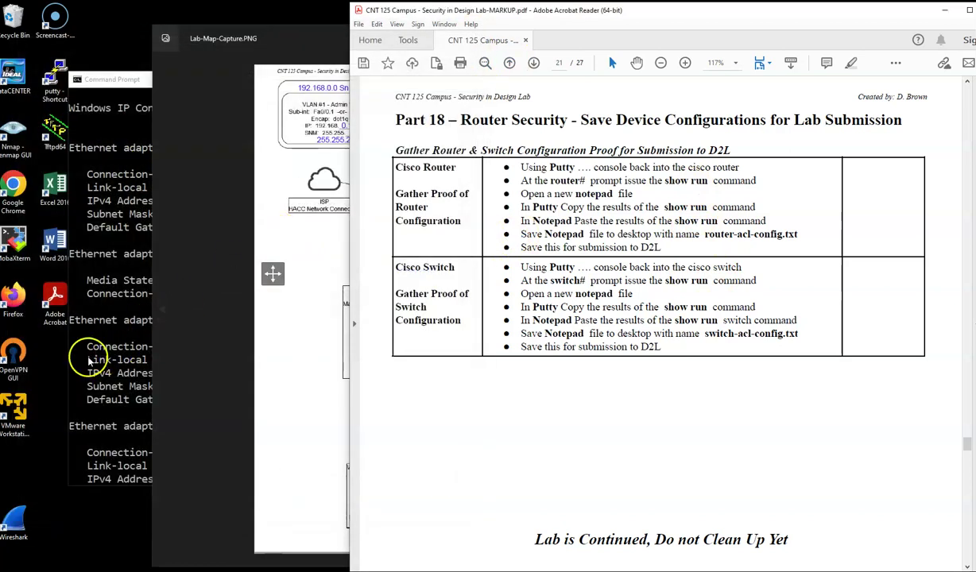
Step: Log into the router console, enter privileged mode with ena, and run sh run
{"action": "left_click", "coordinate": [90, 360]}
{"action": "left_click", "coordinate": [209, 503]}
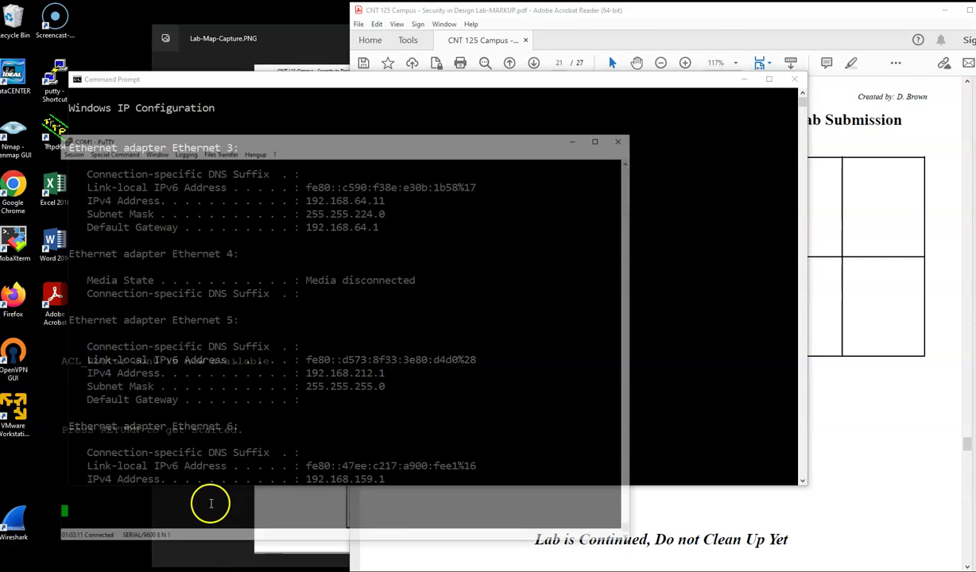
{"action": "key", "text": "Return"}
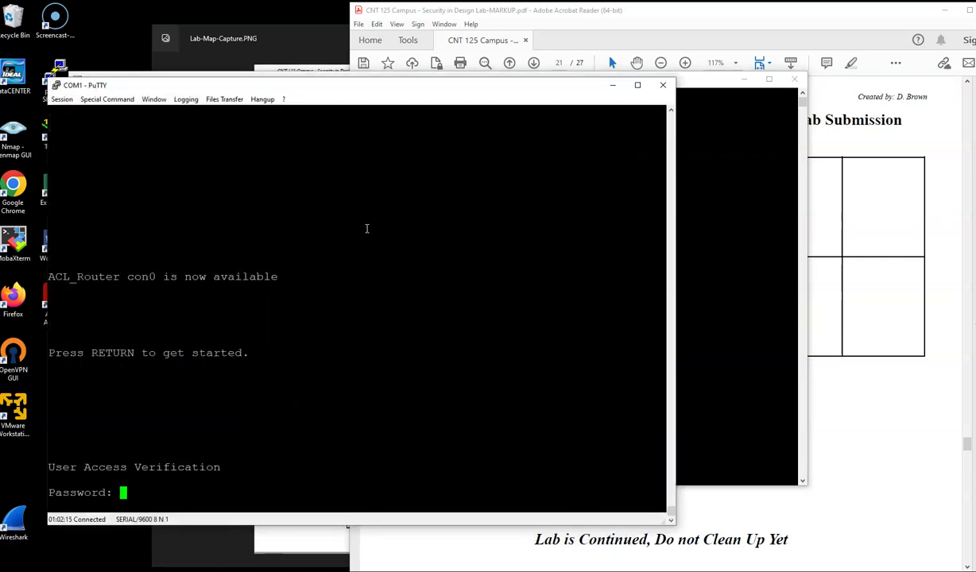
{"action": "key", "text": "Return"}
{"action": "type", "text": "ena"}
{"action": "key", "text": "Return"}
{"action": "key", "text": "Return"}
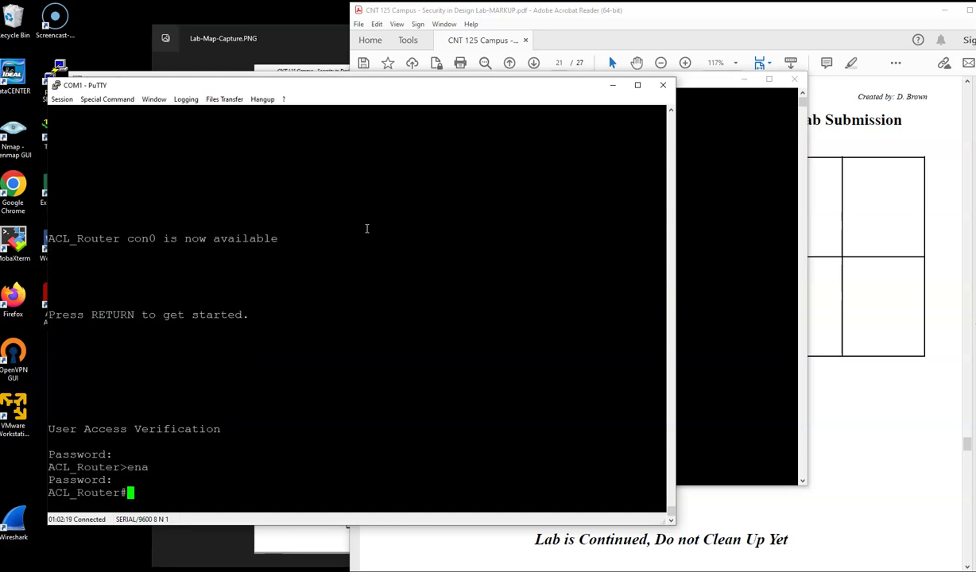
{"action": "type", "text": "sh run"}
{"action": "key", "text": "Return"}
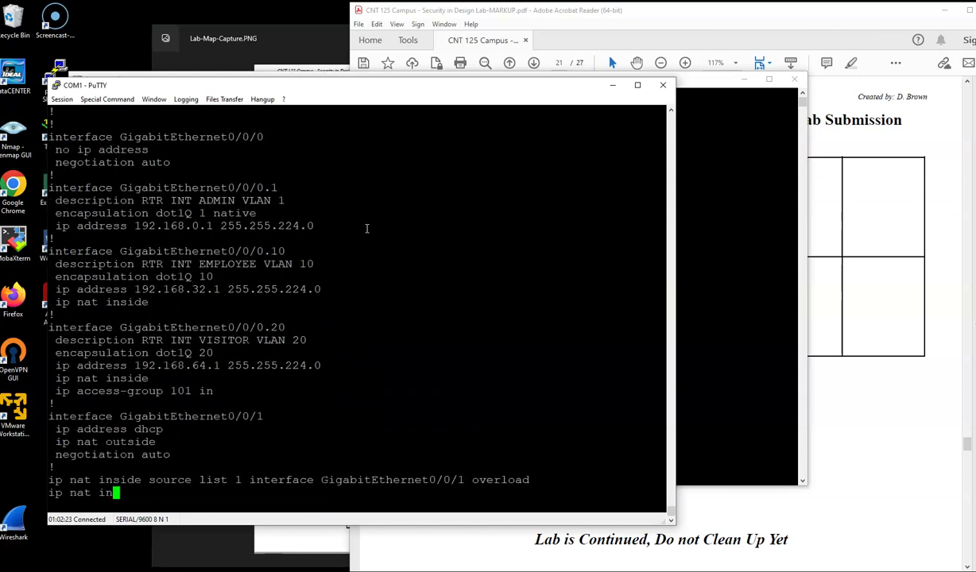
Step: Page through the router's running configuration and select it all to copy
{"action": "key", "text": "space"}
{"action": "left_click", "coordinate": [312, 312]}
{"action": "scroll", "coordinate": [311, 311], "scroll_direction": "up", "scroll_amount": 20}
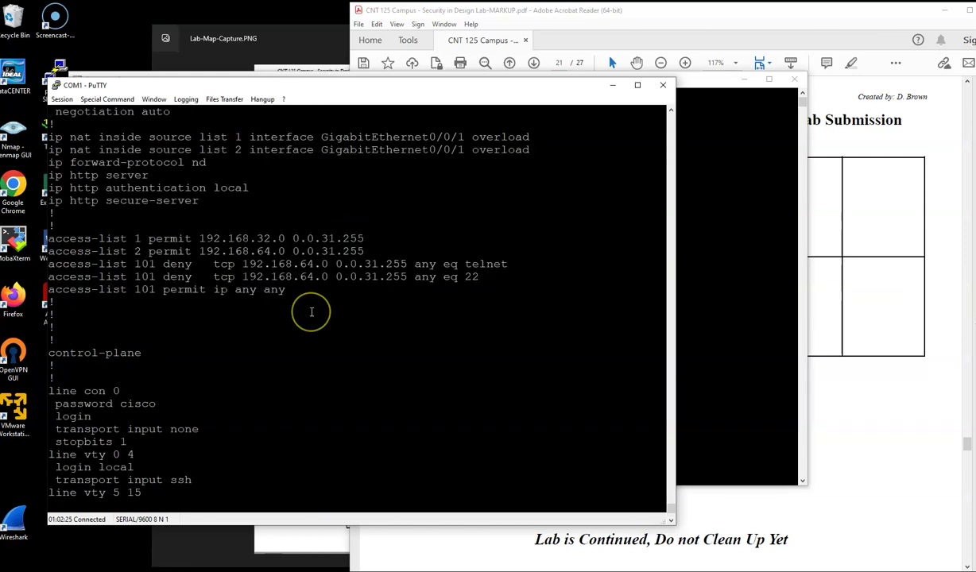
{"action": "scroll", "coordinate": [311, 311], "scroll_direction": "up", "scroll_amount": 20}
{"action": "left_click", "coordinate": [178, 284]}
{"action": "left_click_drag", "start_coordinate": [41, 272], "coordinate": [425, 571]}
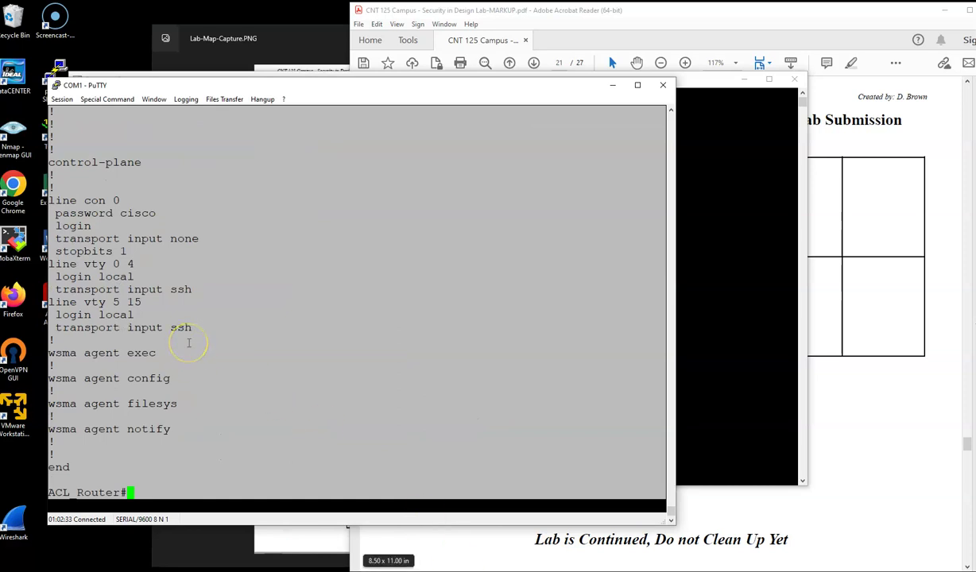
{"action": "key", "text": "Return"}
Step: Paste the copied router configuration into a new Notepad document
{"action": "key", "text": "super"}
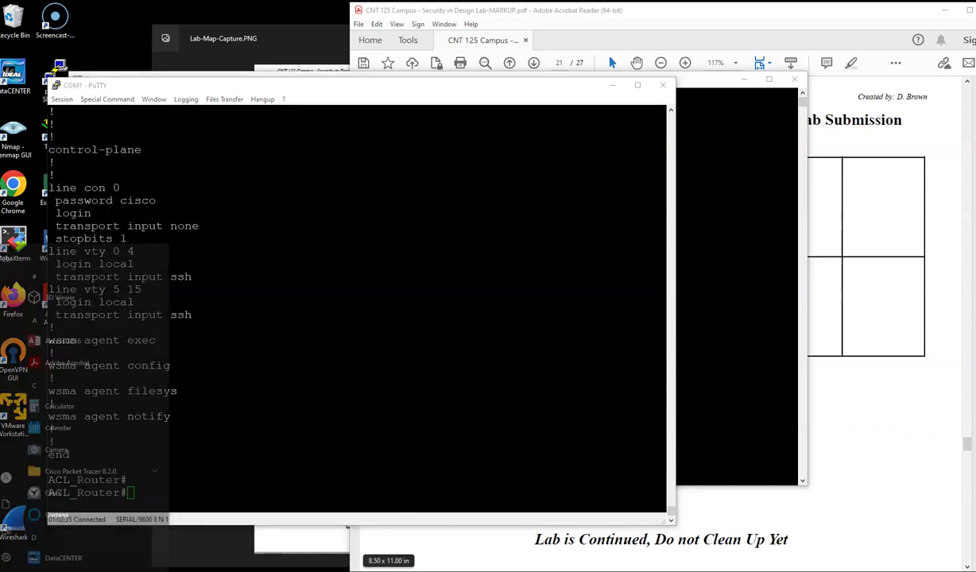
{"action": "type", "text": "notepad"}
{"action": "key", "text": "Return"}
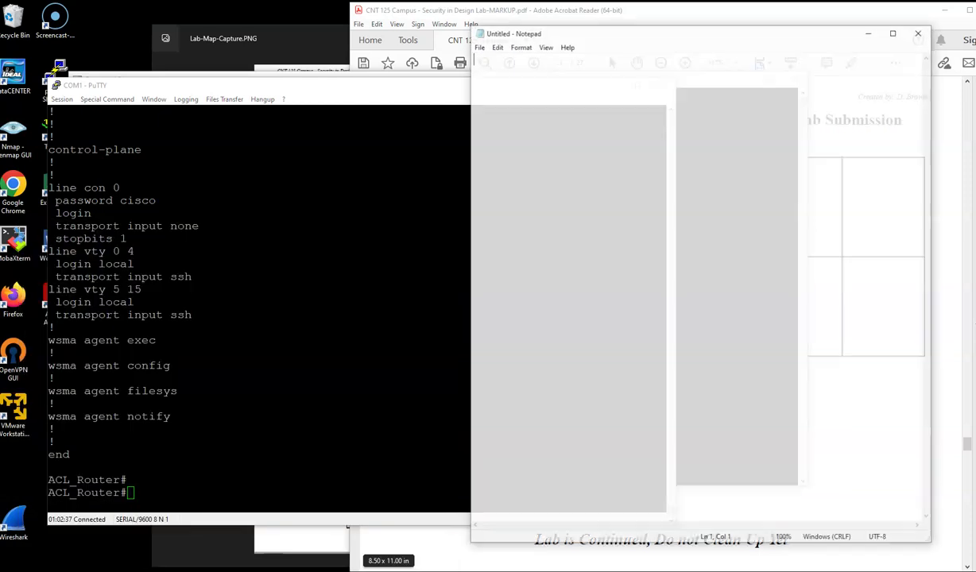
{"action": "left_click", "coordinate": [570, 270]}
{"action": "key", "text": "ctrl+v"}
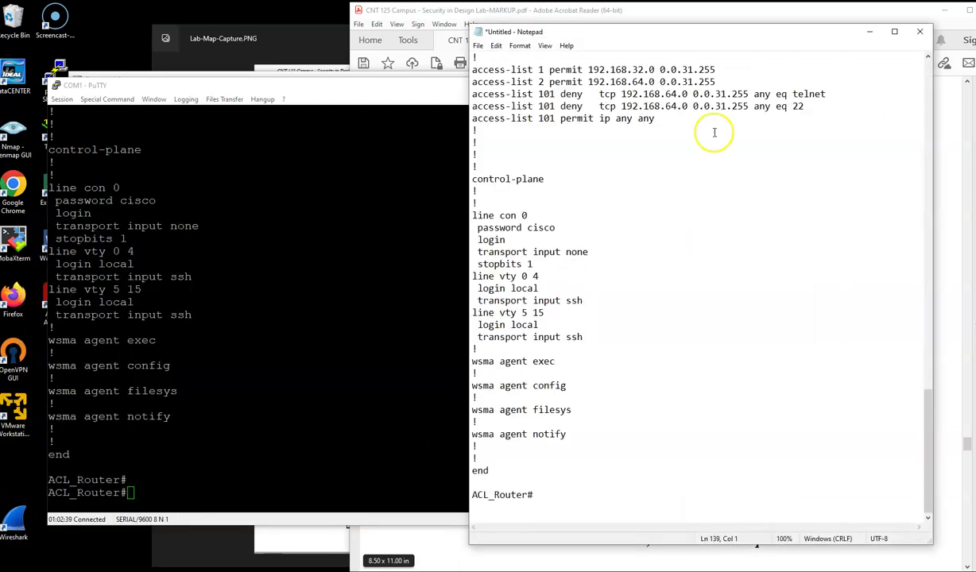
{"action": "scroll", "coordinate": [585, 183], "scroll_direction": "up", "scroll_amount": 3}
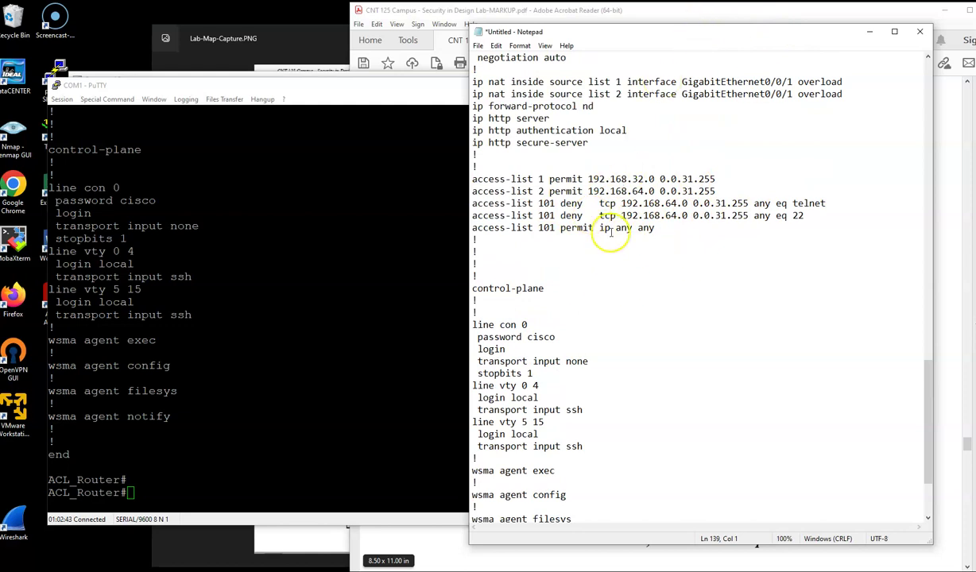
Step: Save the router configuration as router-acl-config.txt in the Security in Design Lab folder
{"action": "left_click", "coordinate": [478, 46]}
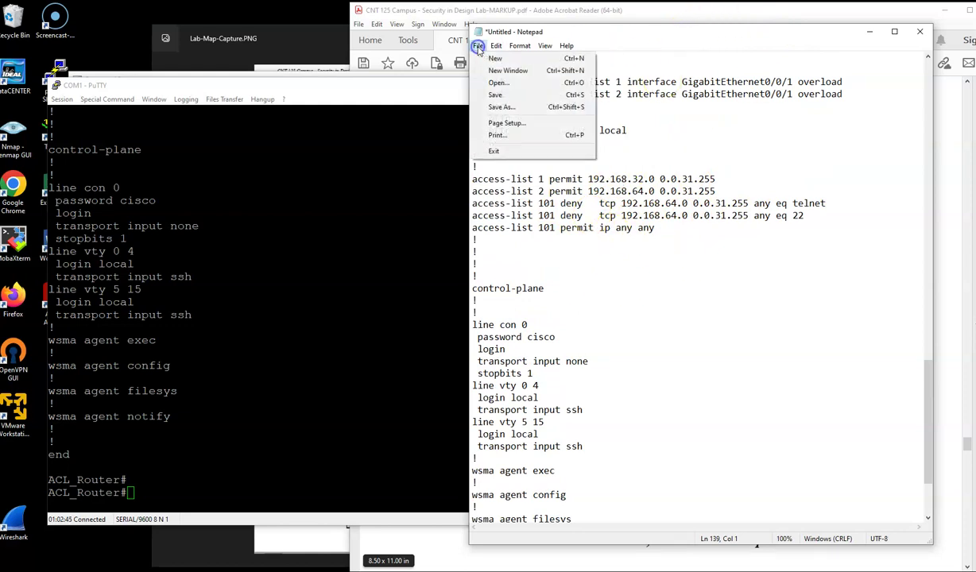
{"action": "left_click", "coordinate": [525, 106]}
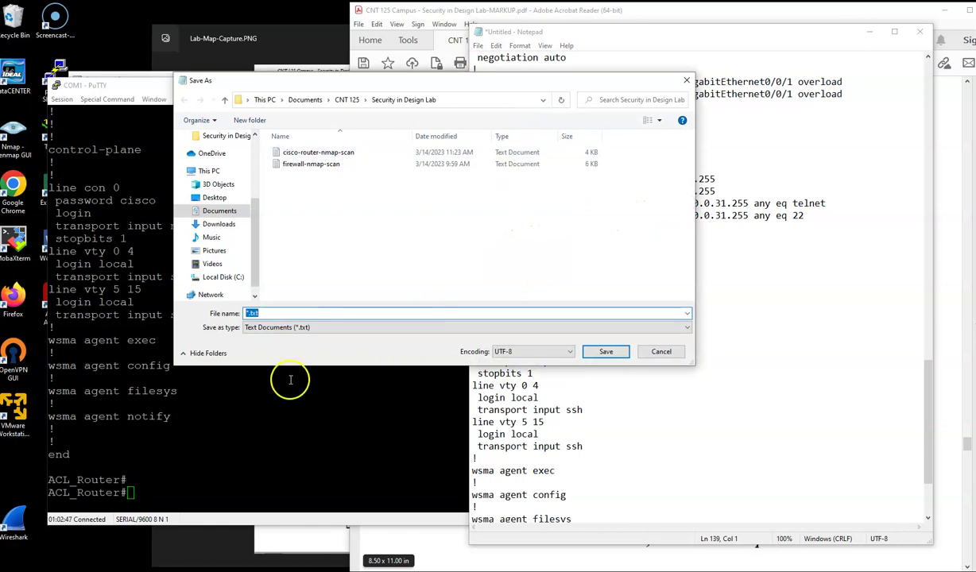
{"action": "left_click", "coordinate": [409, 528]}
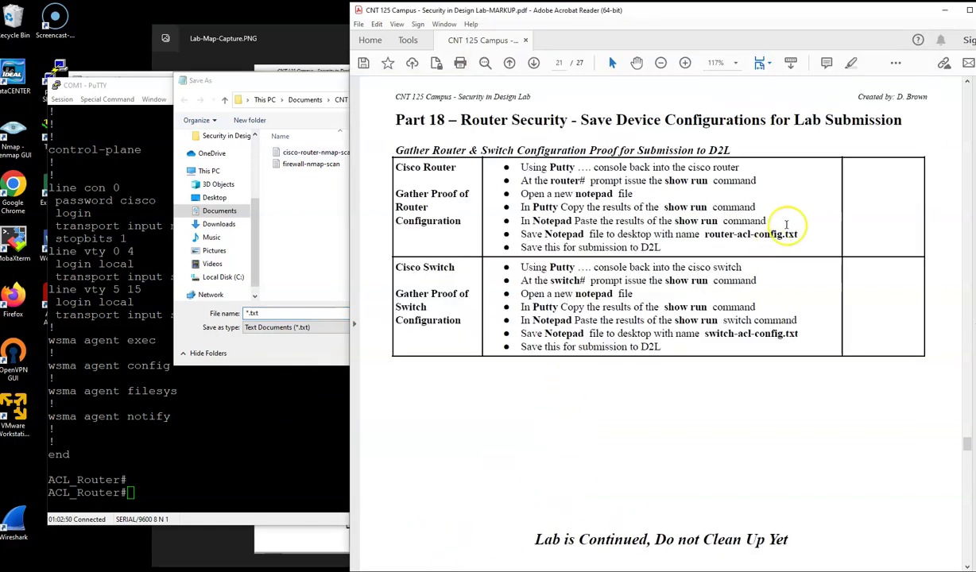
{"action": "left_click", "coordinate": [298, 275]}
{"action": "double_click", "coordinate": [263, 312]}
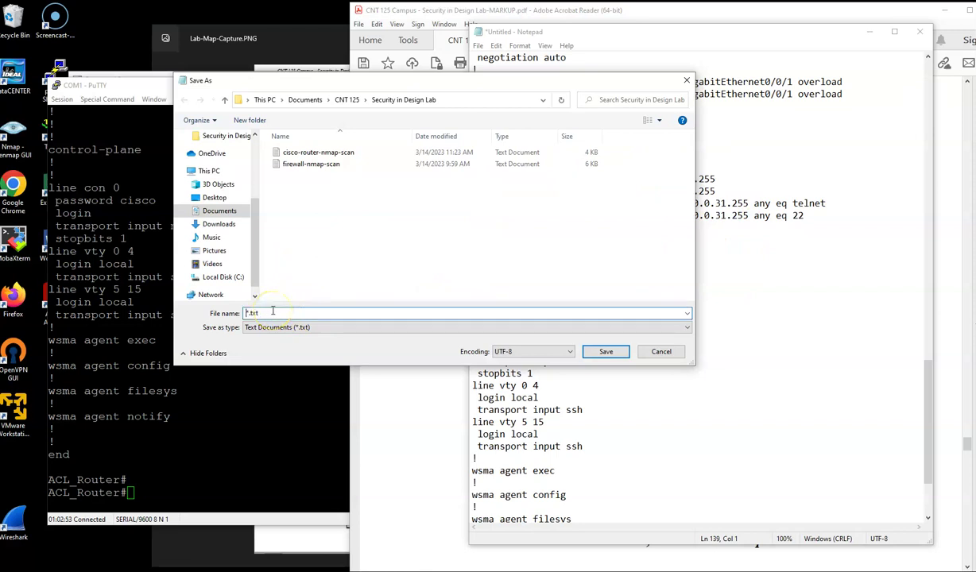
{"action": "type", "text": "router"}
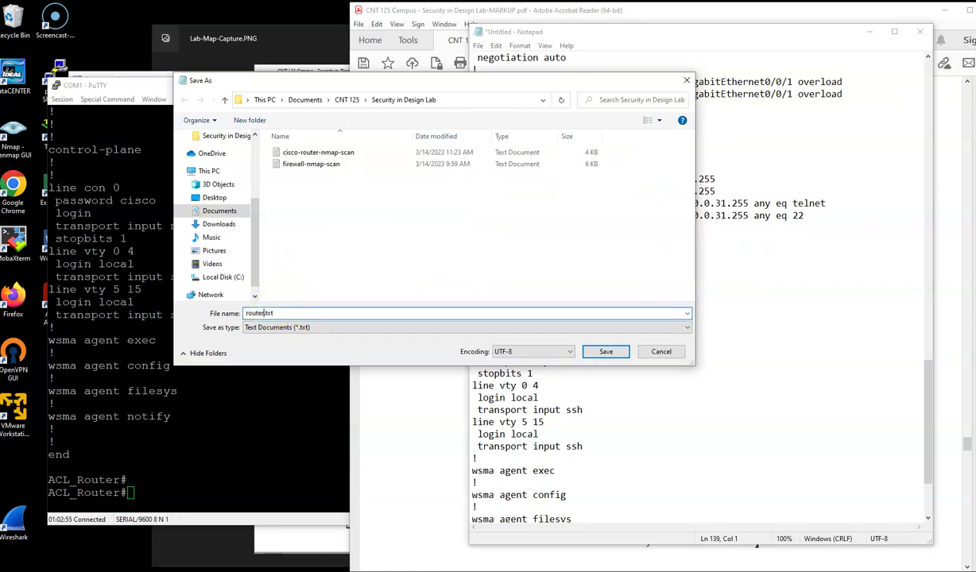
{"action": "type", "text": "-acl-config"}
{"action": "left_click", "coordinate": [605, 351]}
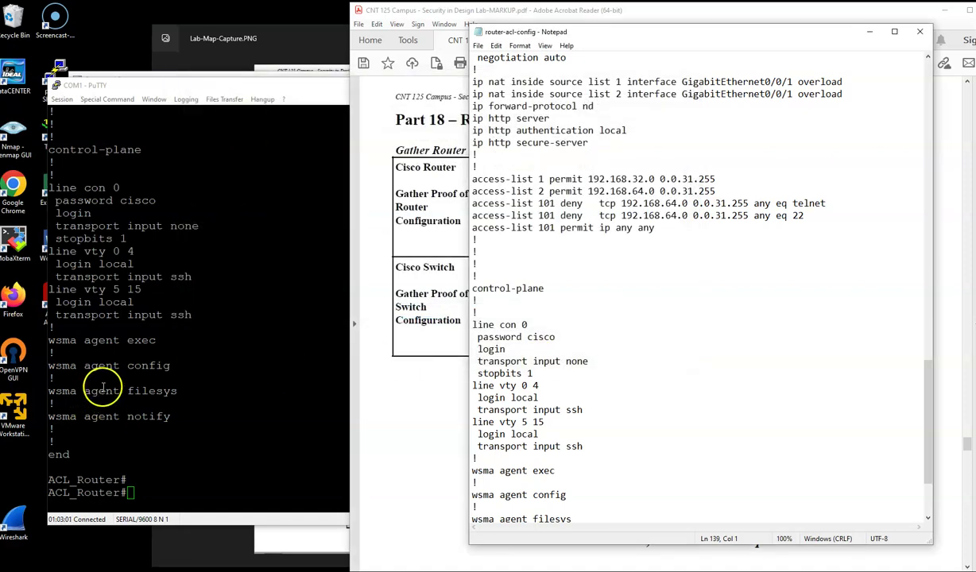
{"action": "left_click", "coordinate": [103, 387]}
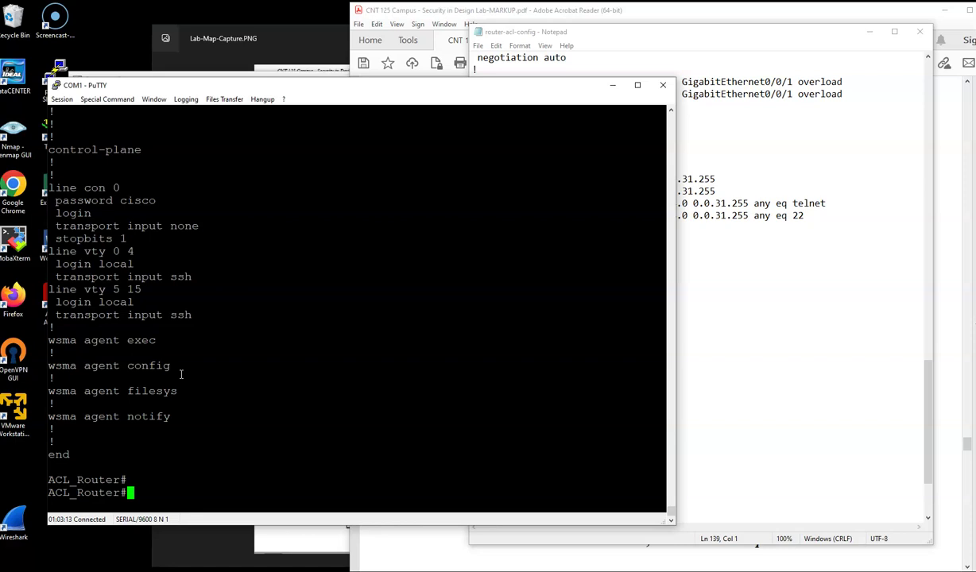
Step: Log into the switch console with its login and enable passwords to reach privileged mode
{"action": "left_click", "coordinate": [412, 399]}
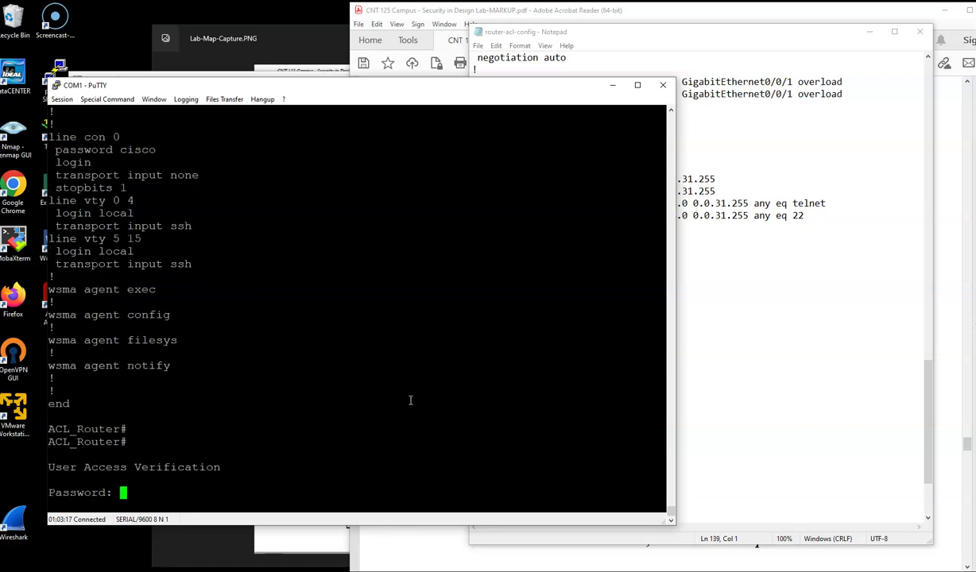
{"action": "type", "text": "cisco"}
{"action": "key", "text": "Return"}
{"action": "type", "text": "ena"}
{"action": "key", "text": "Return"}
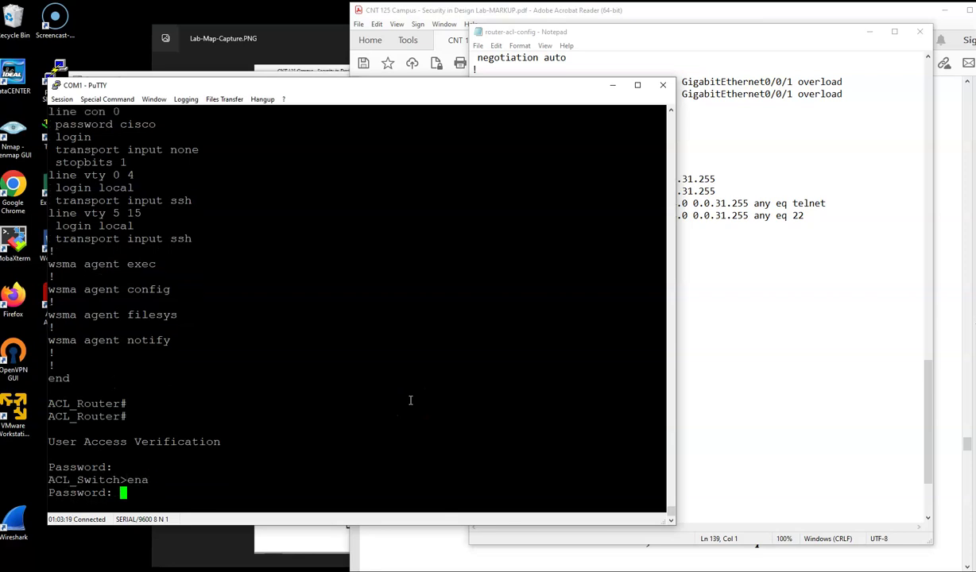
{"action": "type", "text": "cisco"}
{"action": "key", "text": "Return"}
Step: Run show run on the switch, page through the full configuration, and copy it
{"action": "type", "text": "show run"}
{"action": "key", "text": "Return"}
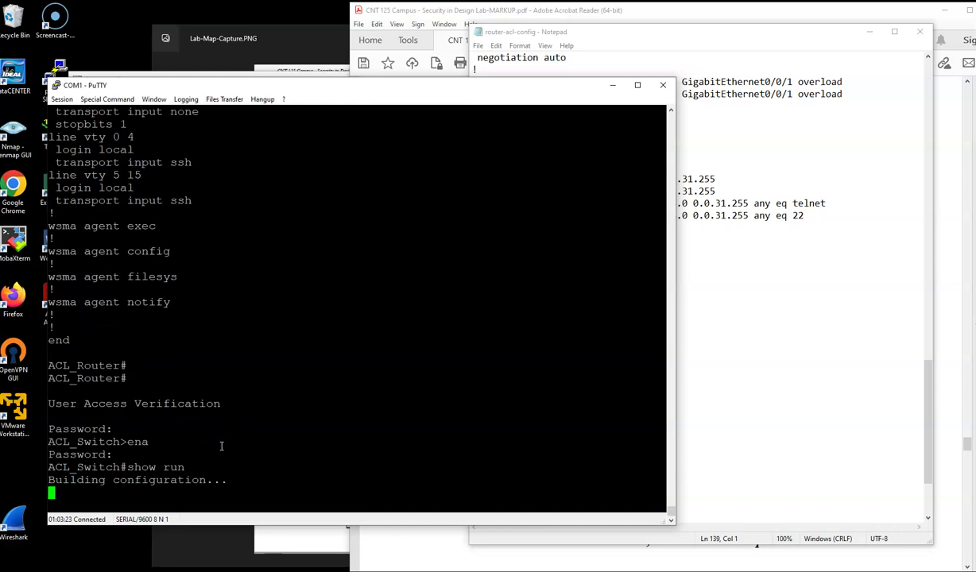
{"action": "key", "text": "space"}
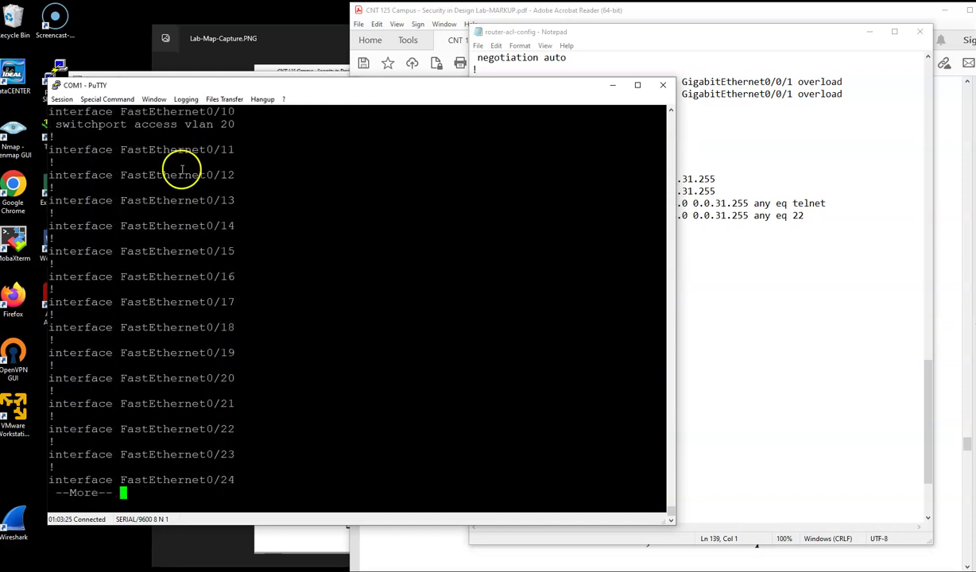
{"action": "key", "text": "space"}
{"action": "scroll", "coordinate": [286, 376], "scroll_direction": "up", "scroll_amount": 10}
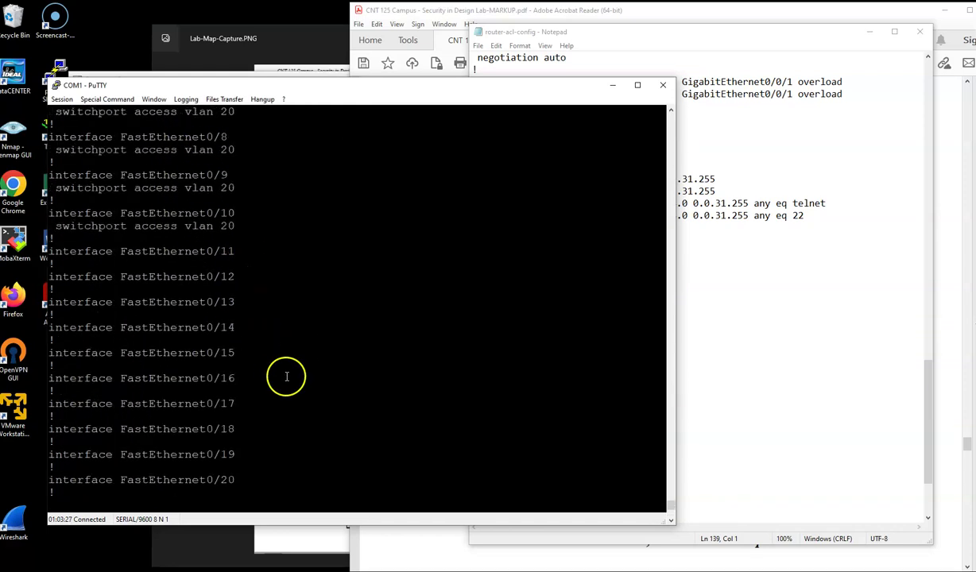
{"action": "scroll", "coordinate": [286, 376], "scroll_direction": "up", "scroll_amount": 15}
{"action": "scroll", "coordinate": [140, 266], "scroll_direction": "up", "scroll_amount": 5}
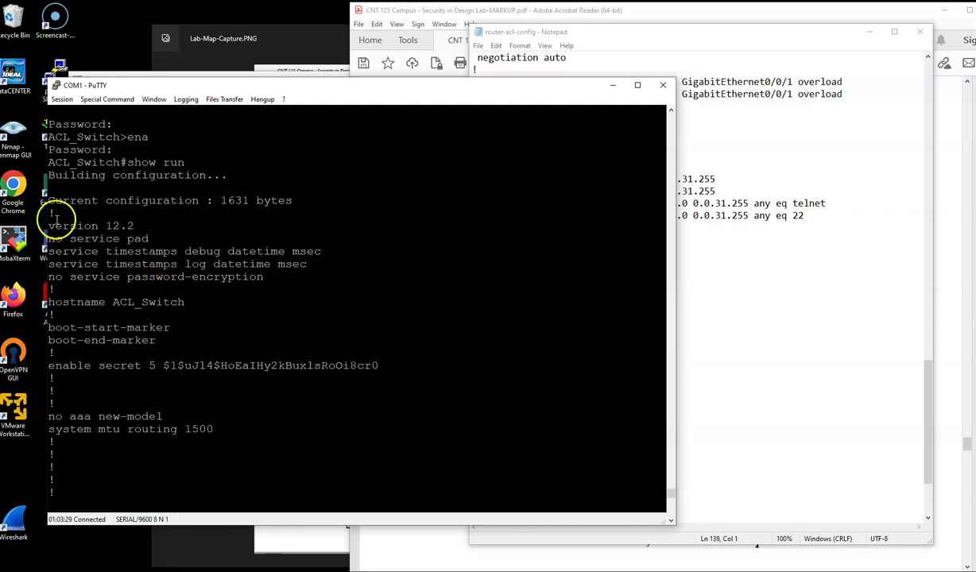
{"action": "left_click_drag", "start_coordinate": [43, 135], "coordinate": [290, 520]}
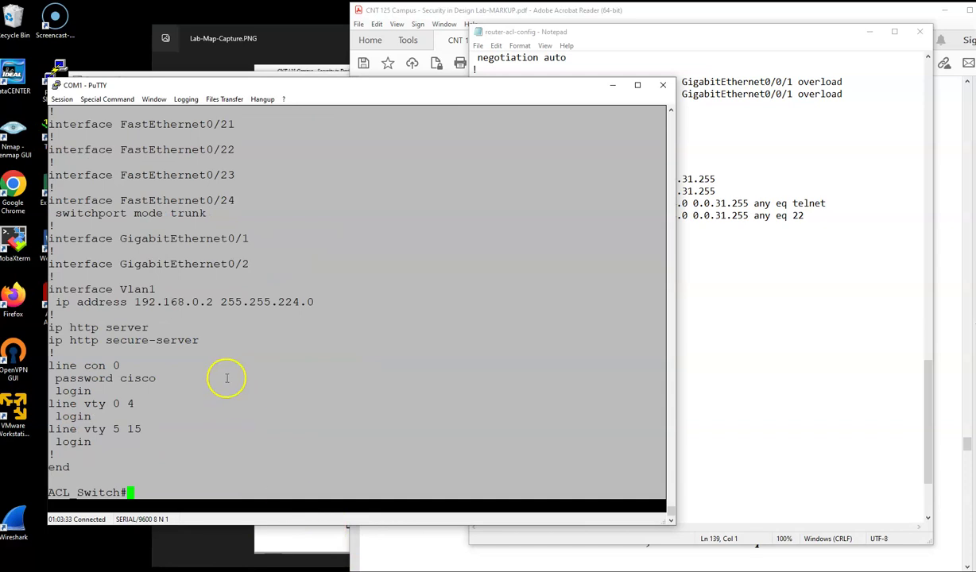
{"action": "key", "text": "Return"}
{"action": "key", "text": "alt+Tab"}
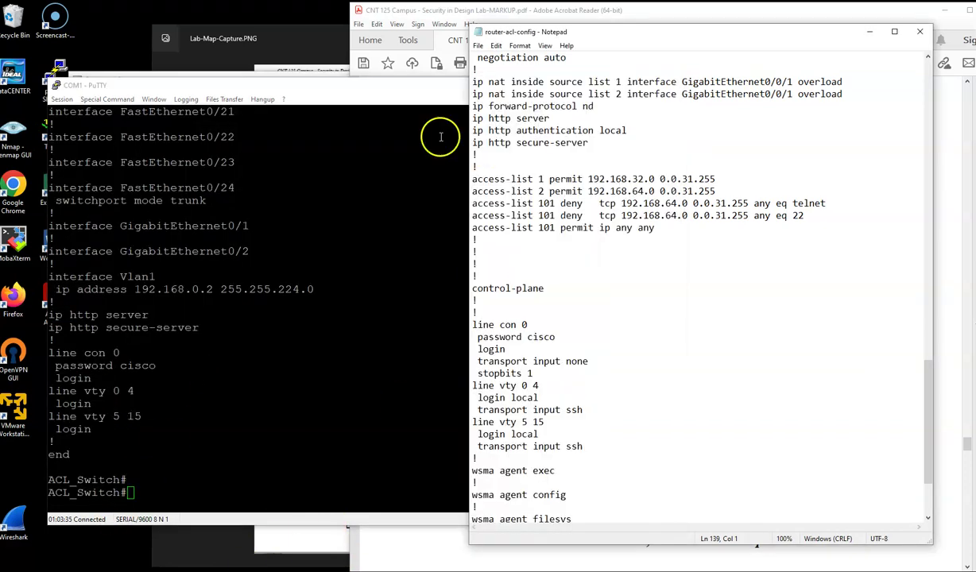
Step: Paste the switch configuration into a new blank Notepad document
{"action": "left_click", "coordinate": [478, 45]}
{"action": "left_click", "coordinate": [506, 63]}
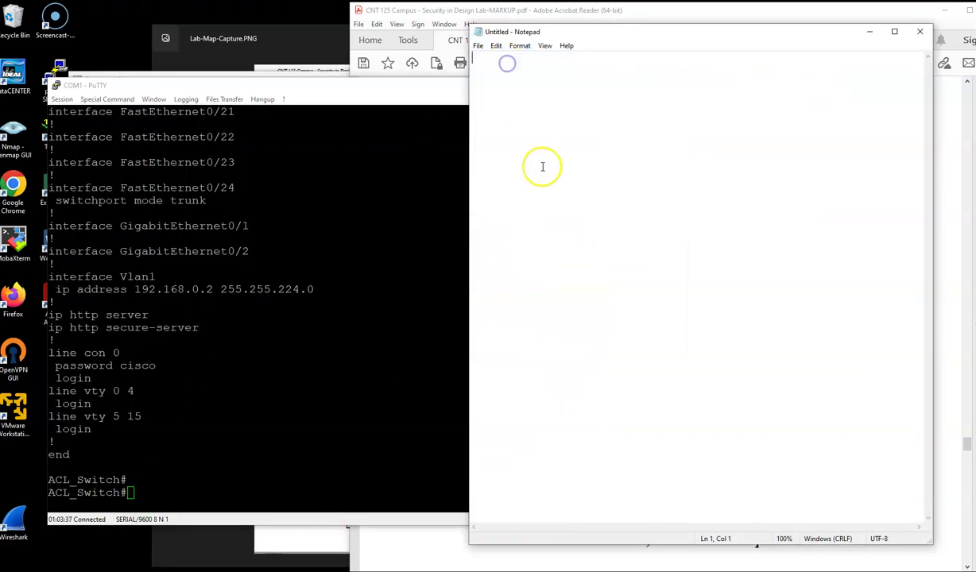
{"action": "key", "text": "ctrl+v"}
Step: Save it as switch-acl-config.txt and close Notepad
{"action": "left_click", "coordinate": [477, 45]}
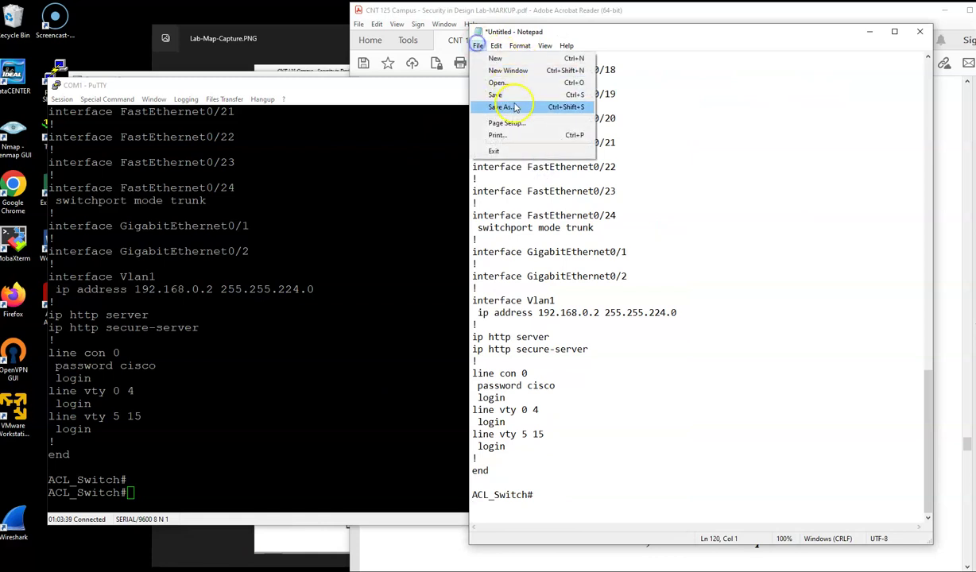
{"action": "left_click", "coordinate": [508, 105]}
{"action": "left_click", "coordinate": [271, 314]}
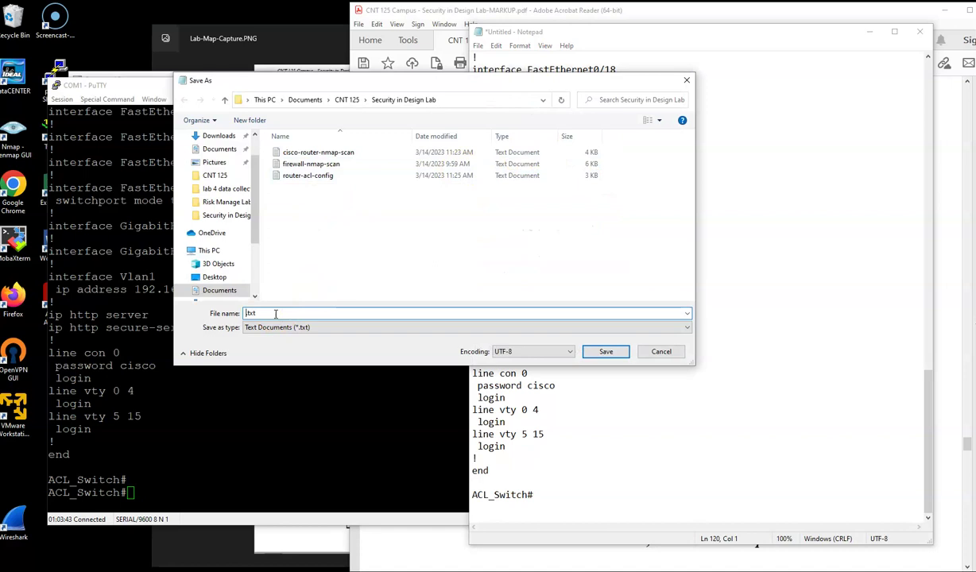
{"action": "type", "text": "switch-acl-config"}
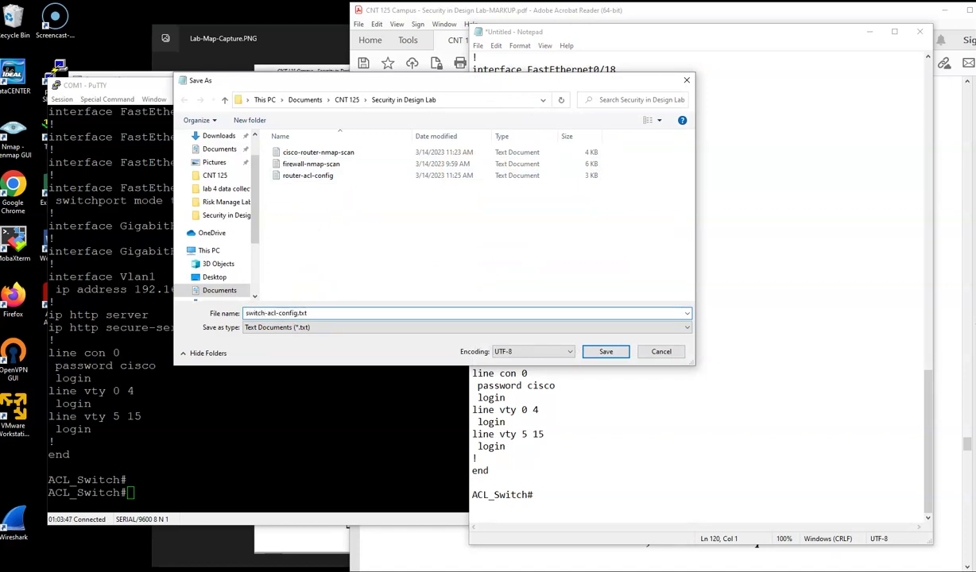
{"action": "key", "text": "Return"}
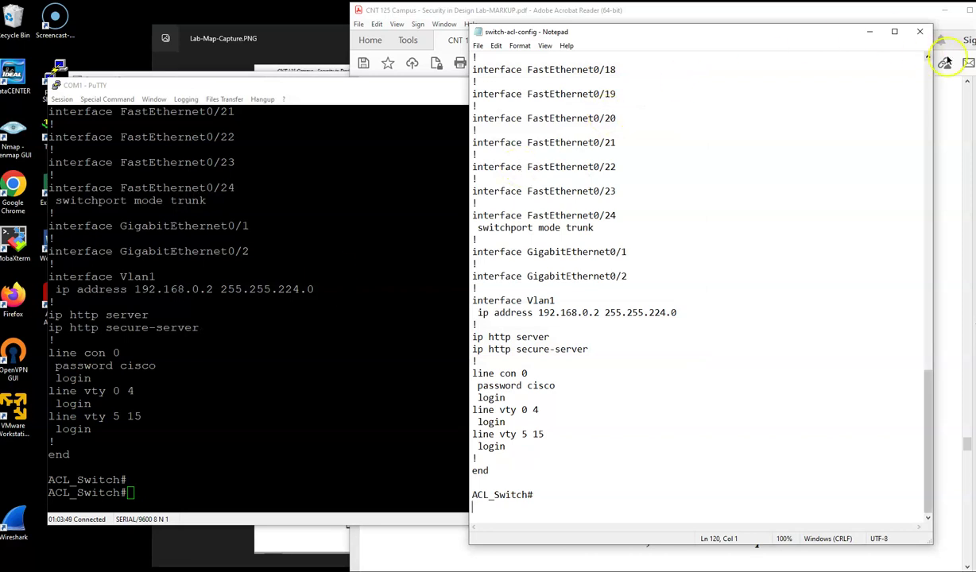
{"action": "left_click", "coordinate": [924, 33]}
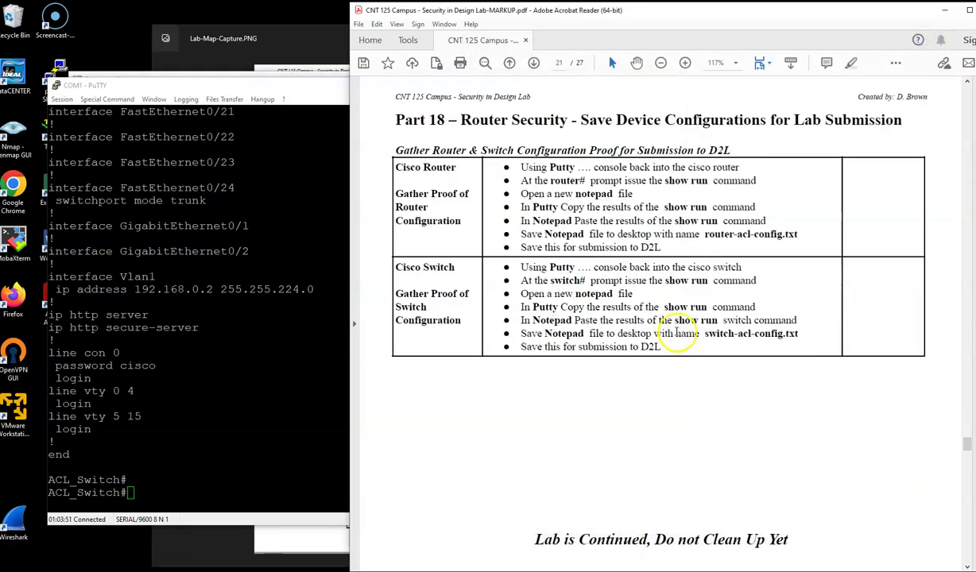
Step: Scroll to page 22's Part 19 Software Firewall, minimize PuTTY, and shift the Command Prompt left
{"action": "scroll", "coordinate": [670, 305], "scroll_direction": "down", "scroll_amount": 10}
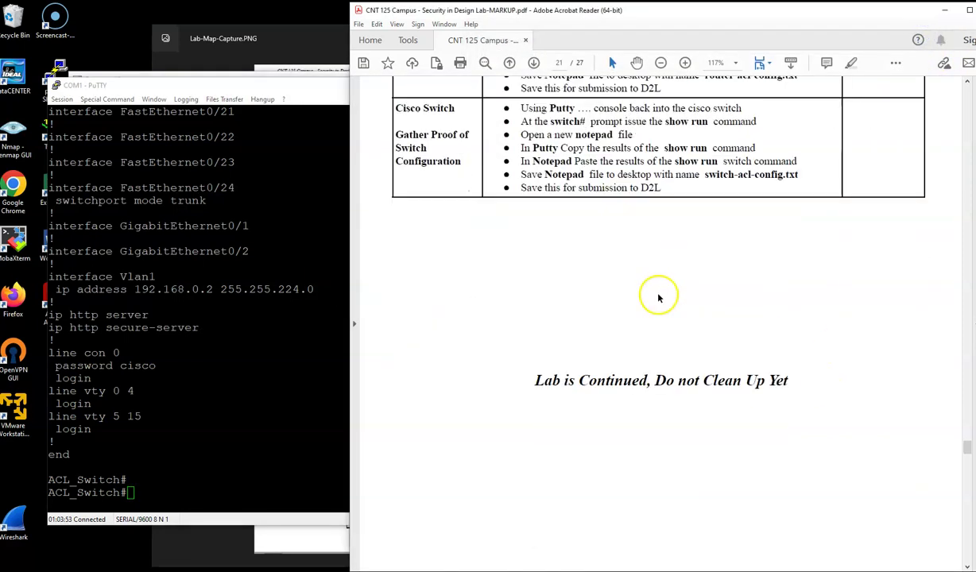
{"action": "scroll", "coordinate": [658, 299], "scroll_direction": "down", "scroll_amount": 5}
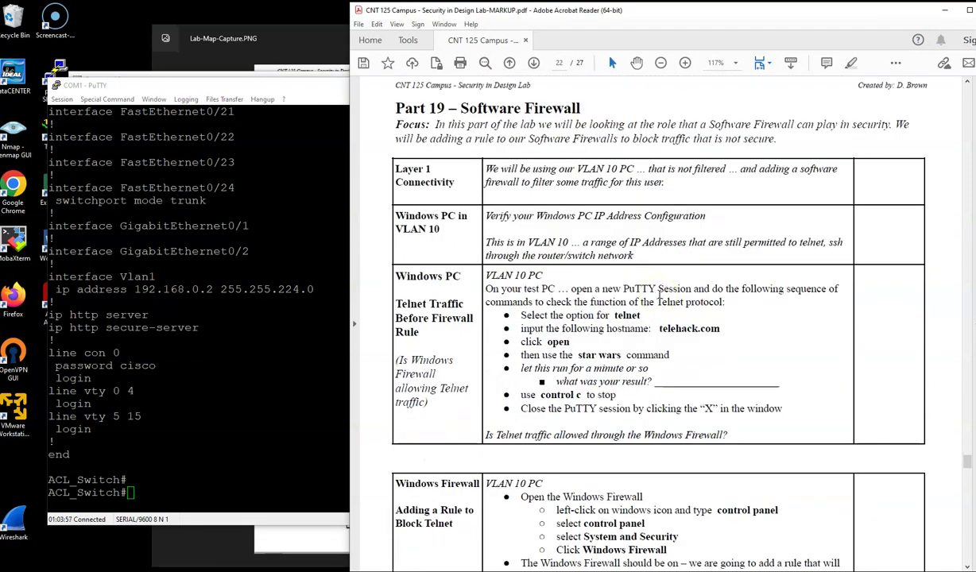
{"action": "left_click", "coordinate": [310, 85]}
{"action": "left_click", "coordinate": [621, 81]}
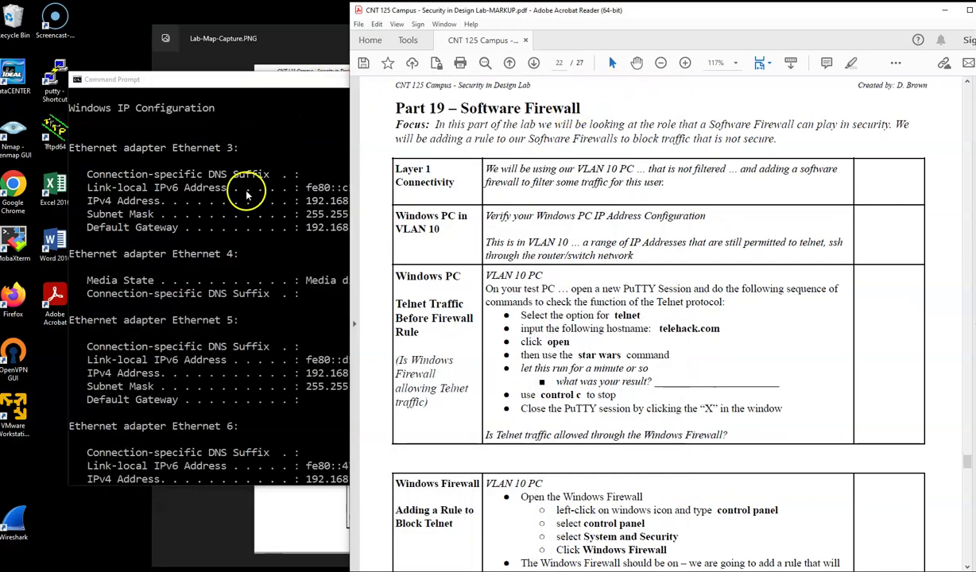
{"action": "left_click", "coordinate": [279, 80]}
{"action": "left_click_drag", "start_coordinate": [326, 79], "coordinate": [296, 80]}
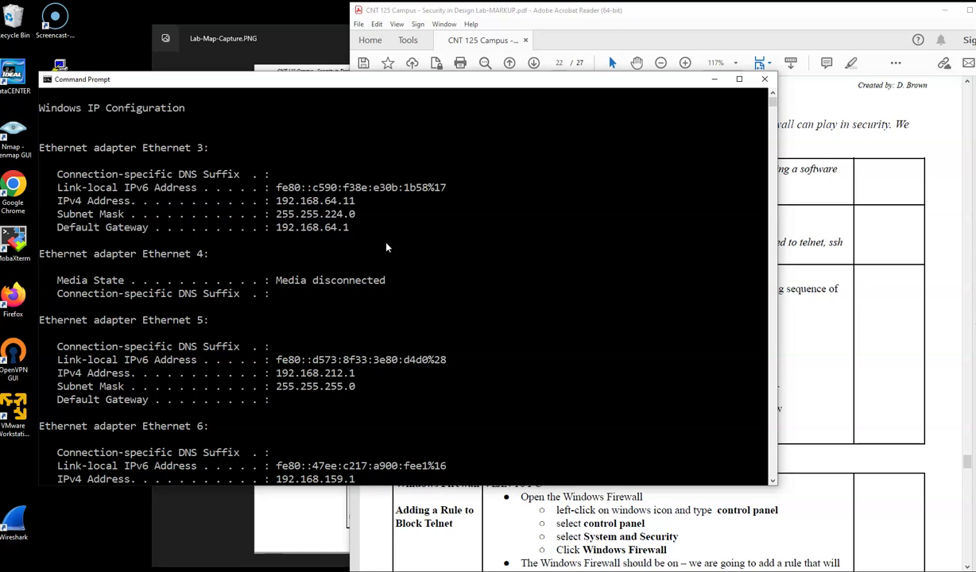
Step: Give Ethernet 3 static IPv4 192.168.32.10, mask 255.255.224.0 and DNS 8.8.8.8
{"action": "left_click", "coordinate": [352, 223]}
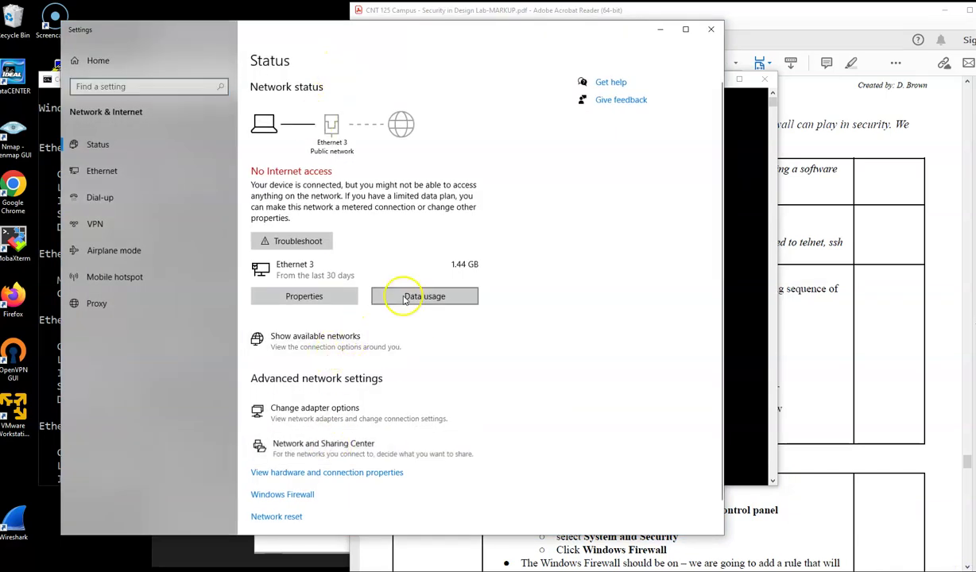
{"action": "left_click", "coordinate": [388, 145]}
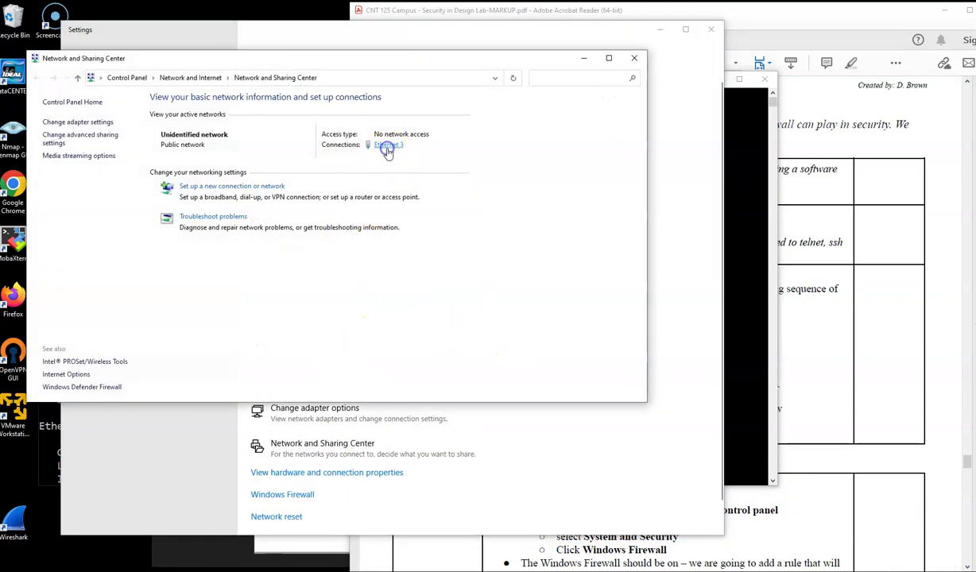
{"action": "left_click", "coordinate": [465, 380]}
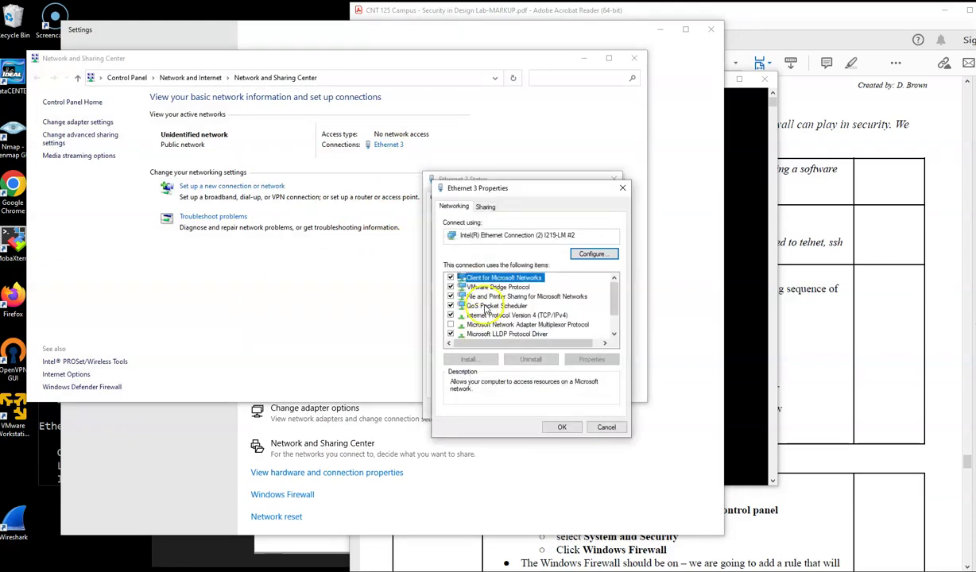
{"action": "left_click", "coordinate": [516, 315]}
{"action": "left_click", "coordinate": [591, 358]}
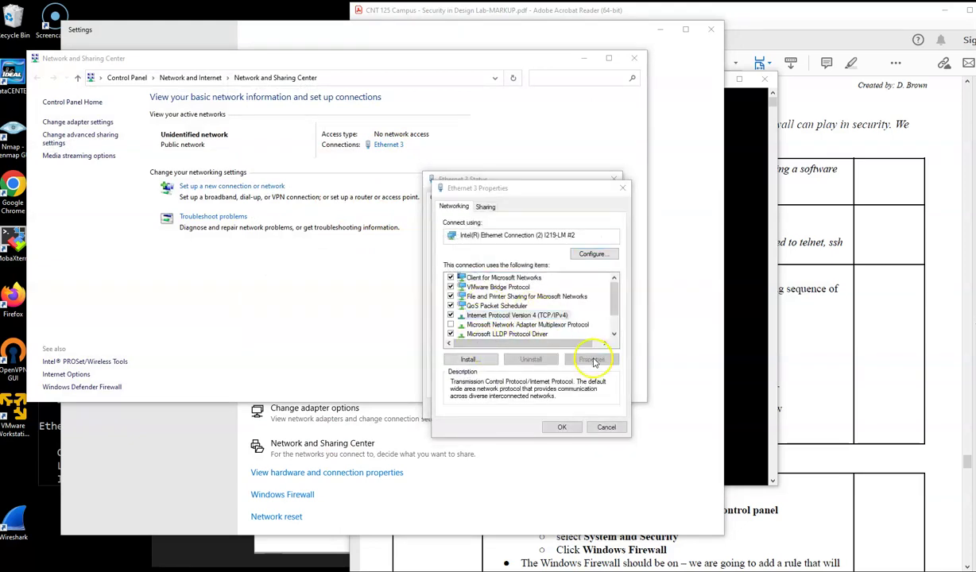
{"action": "left_click", "coordinate": [475, 300]}
{"action": "left_click", "coordinate": [479, 310]}
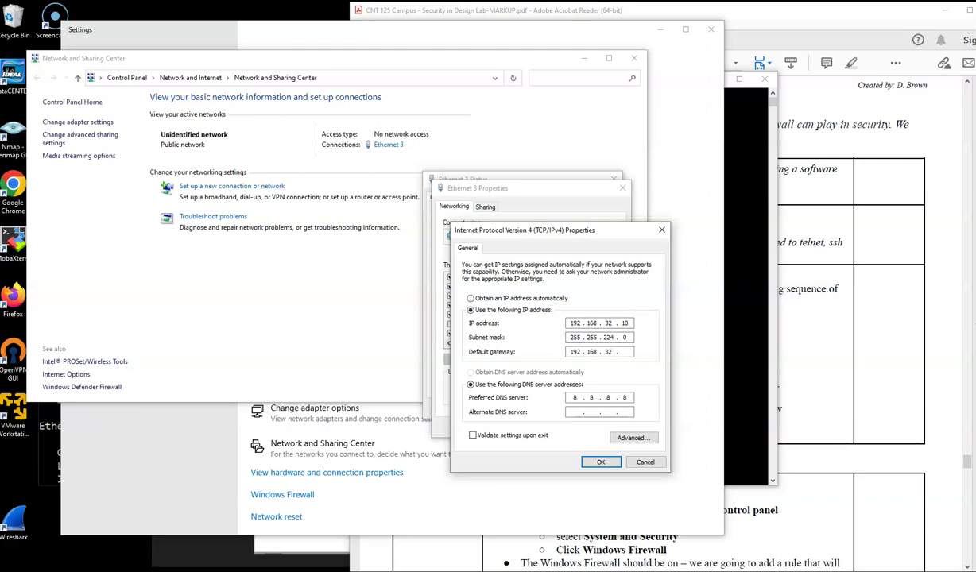
{"action": "left_click", "coordinate": [601, 462]}
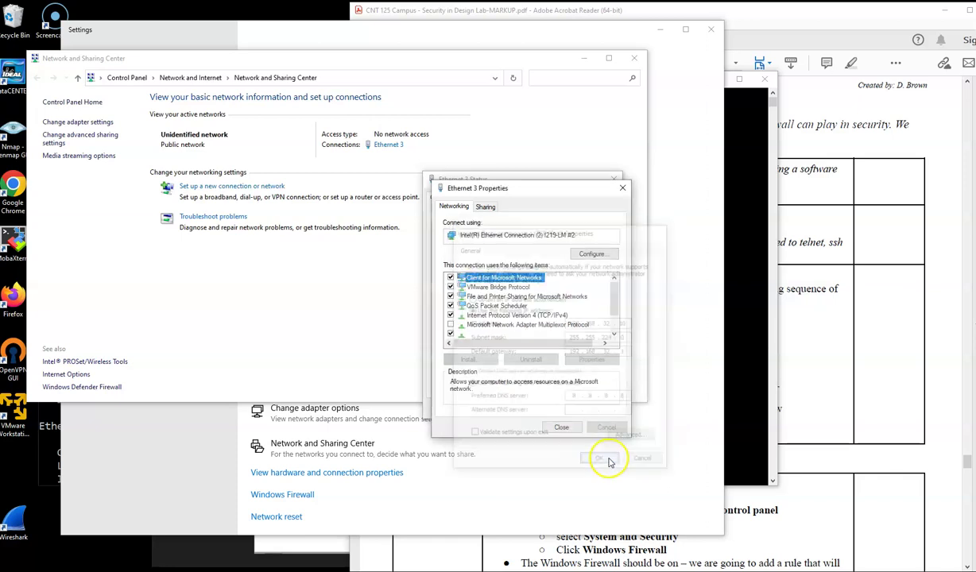
Step: Close the Ethernet 3 dialogs, Network and Sharing Center and Settings, returning to the Command Prompt
{"action": "left_click", "coordinate": [565, 429]}
{"action": "left_click", "coordinate": [599, 410]}
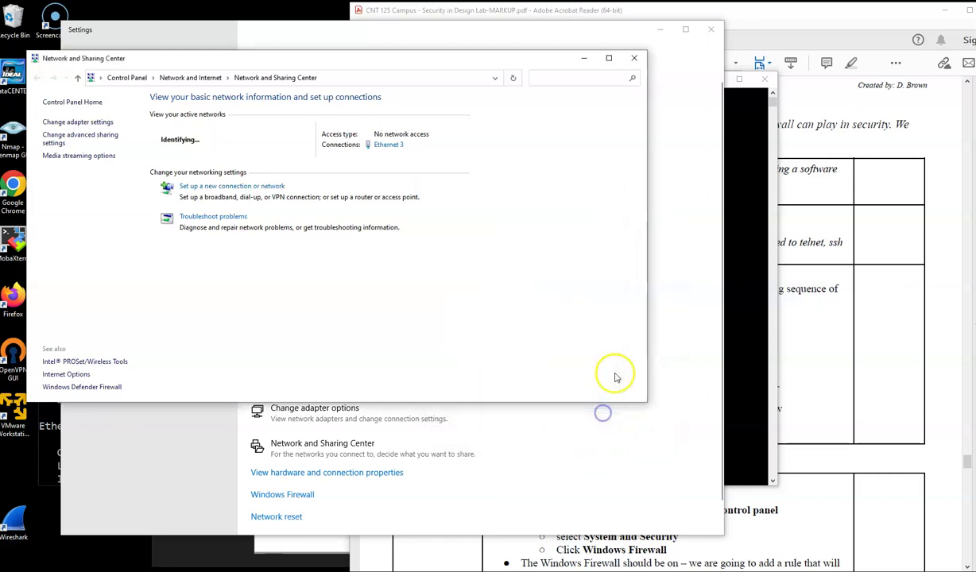
{"action": "left_click", "coordinate": [630, 62]}
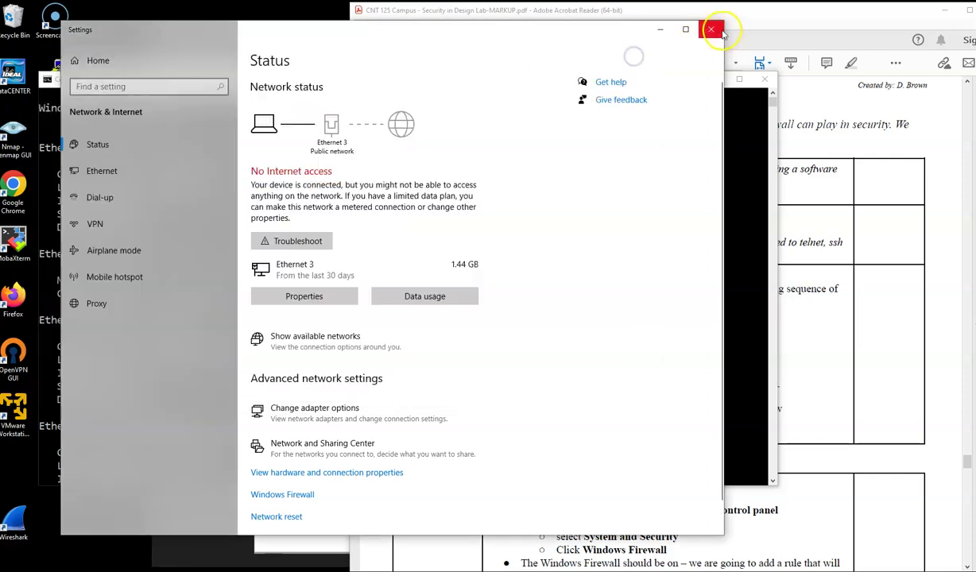
{"action": "left_click", "coordinate": [711, 29]}
{"action": "left_click", "coordinate": [552, 215]}
{"action": "key", "text": "Return"}
{"action": "key", "text": "Return"}
{"action": "key", "text": "Return"}
{"action": "key", "text": "Return"}
{"action": "key", "text": "Return"}
{"action": "key", "text": "Return"}
{"action": "key", "text": "Return"}
{"action": "key", "text": "Return"}
{"action": "key", "text": "Return"}
{"action": "key", "text": "Return"}
{"action": "key", "text": "Return"}
{"action": "key", "text": "Return"}
{"action": "key", "text": "Return"}
{"action": "key", "text": "Return"}
{"action": "key", "text": "Return"}
{"action": "key", "text": "Return"}
{"action": "key", "text": "Return"}
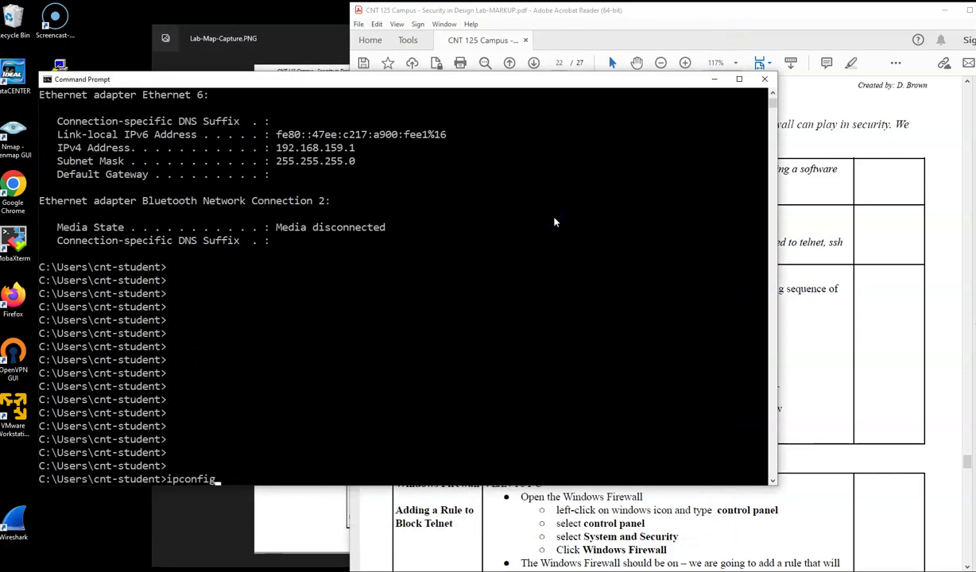
Step: Re-run ipconfig to confirm Ethernet 3 at 192.168.32.10, gateway 192.168.32.1, then show the network map
{"action": "key", "text": "Return"}
{"action": "scroll", "coordinate": [485, 222], "scroll_direction": "up", "scroll_amount": 3}
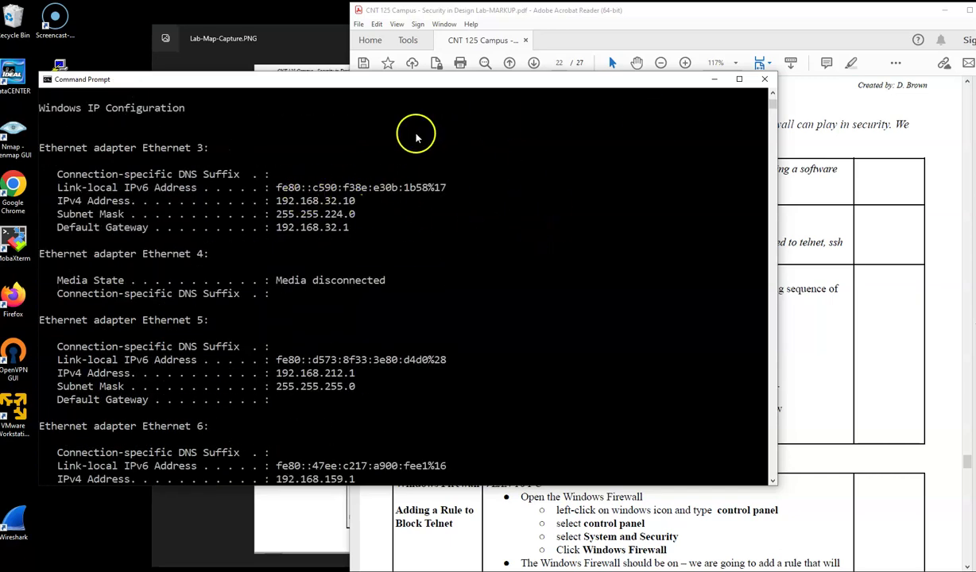
{"action": "left_click", "coordinate": [302, 519]}
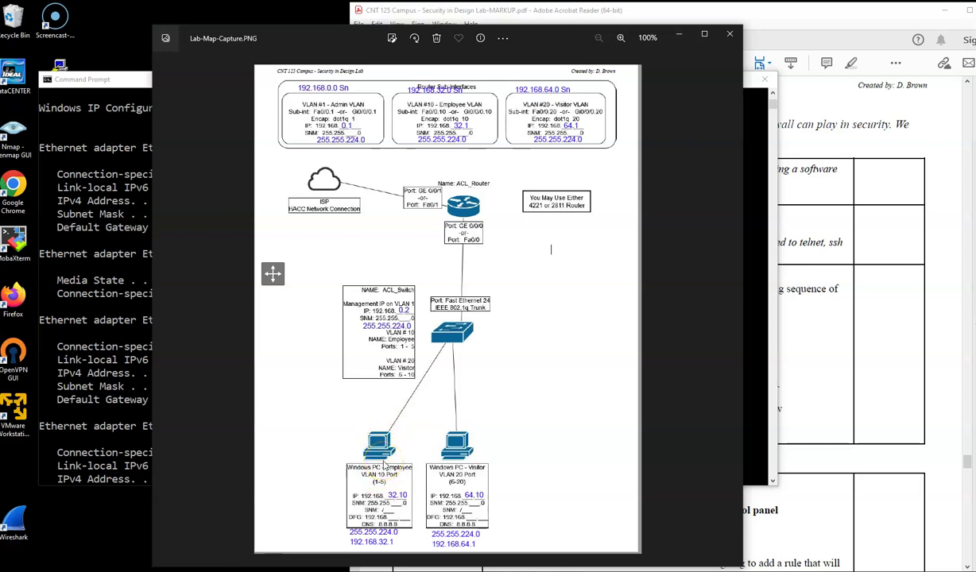
Step: Bring the lab PDF back in front of the network map to page 22's Telnet test steps
{"action": "left_click", "coordinate": [824, 306]}
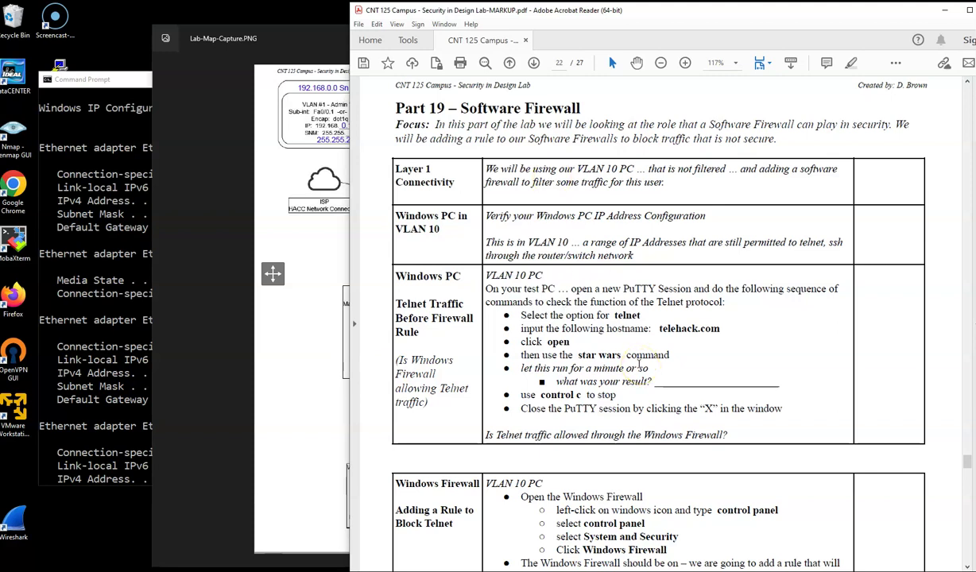
{"action": "double_click", "coordinate": [58, 67]}
{"action": "left_click", "coordinate": [506, 248]}
{"action": "left_click", "coordinate": [493, 229]}
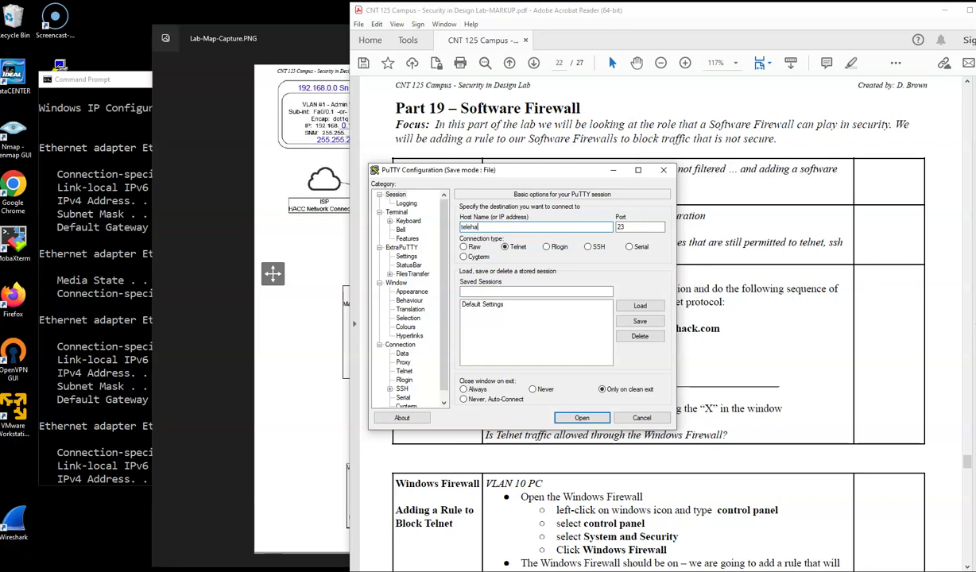
{"action": "type", "text": "telehack.com"}
{"action": "key", "text": "Return"}
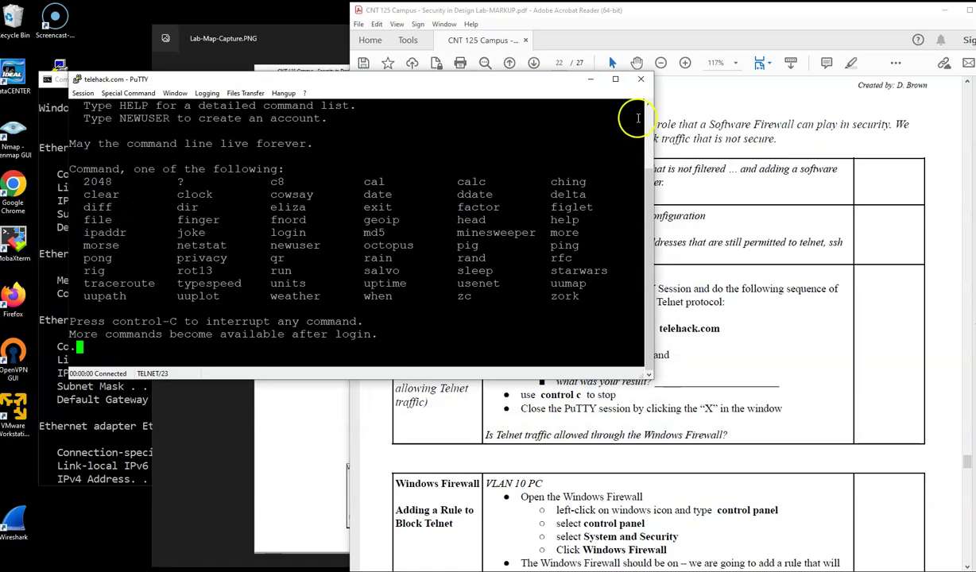
{"action": "left_click", "coordinate": [641, 79]}
Step: End the PuTTY session and open Control Panel by searching 'contro'
{"action": "left_click", "coordinate": [531, 321]}
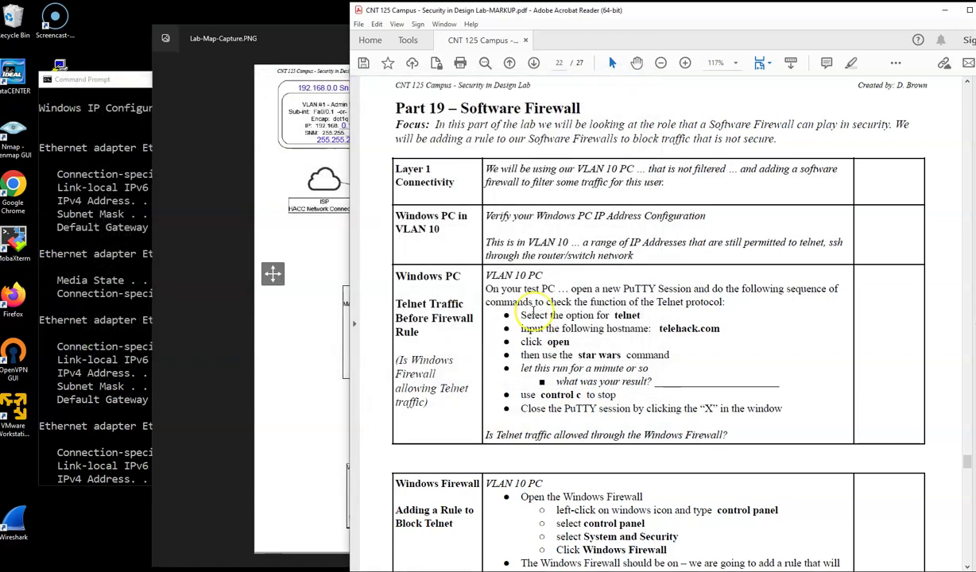
{"action": "scroll", "coordinate": [524, 311], "scroll_direction": "down", "scroll_amount": 5}
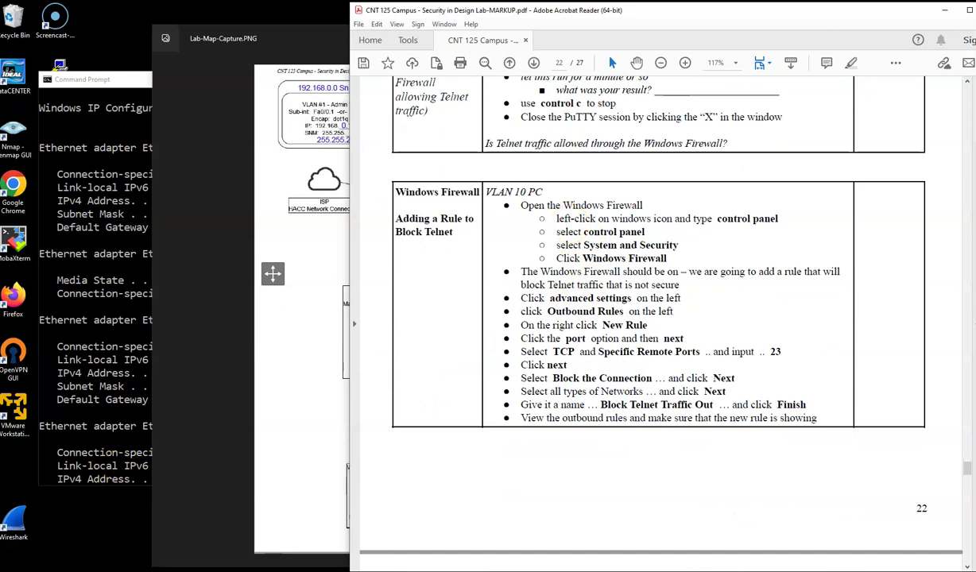
{"action": "left_click", "coordinate": [31, 566]}
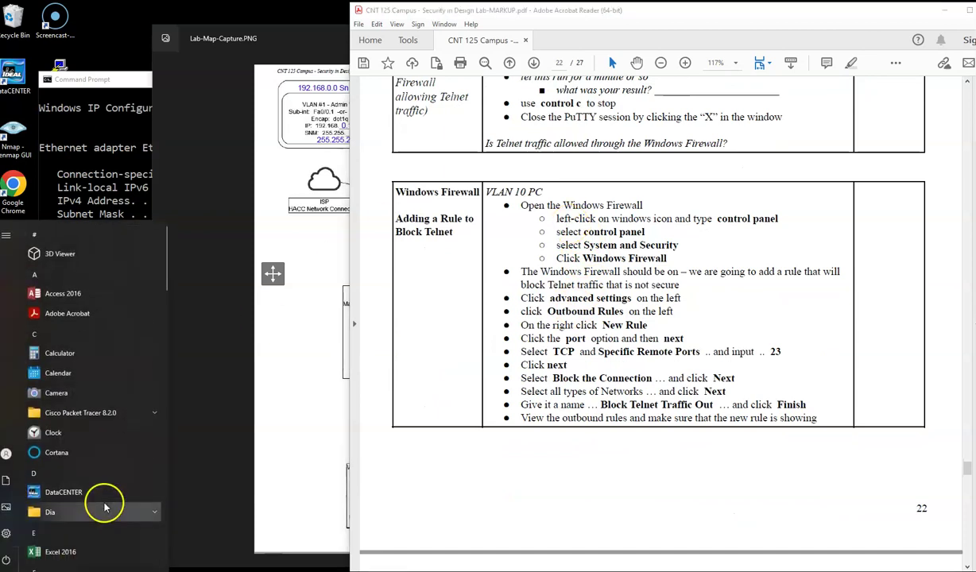
{"action": "type", "text": "contro"}
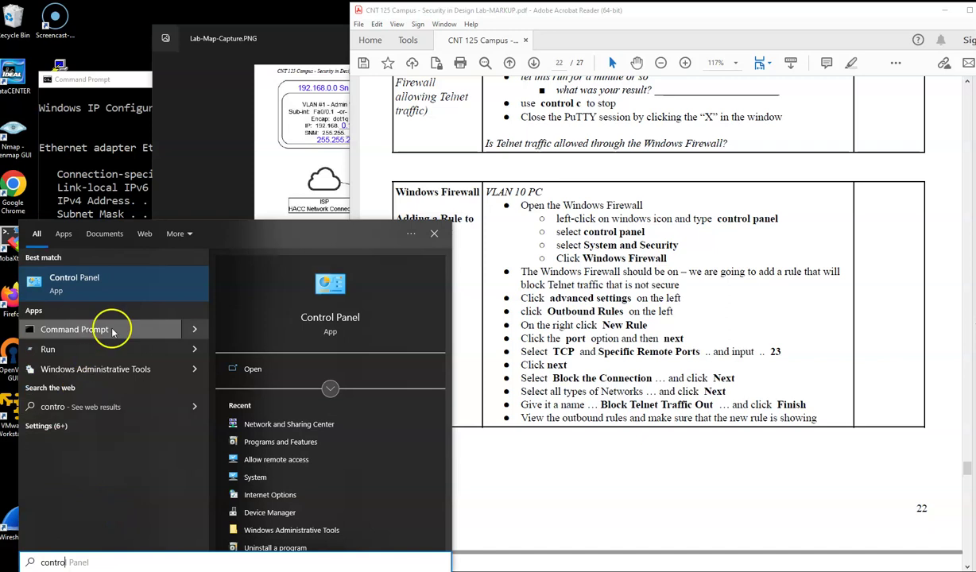
{"action": "left_click", "coordinate": [74, 280]}
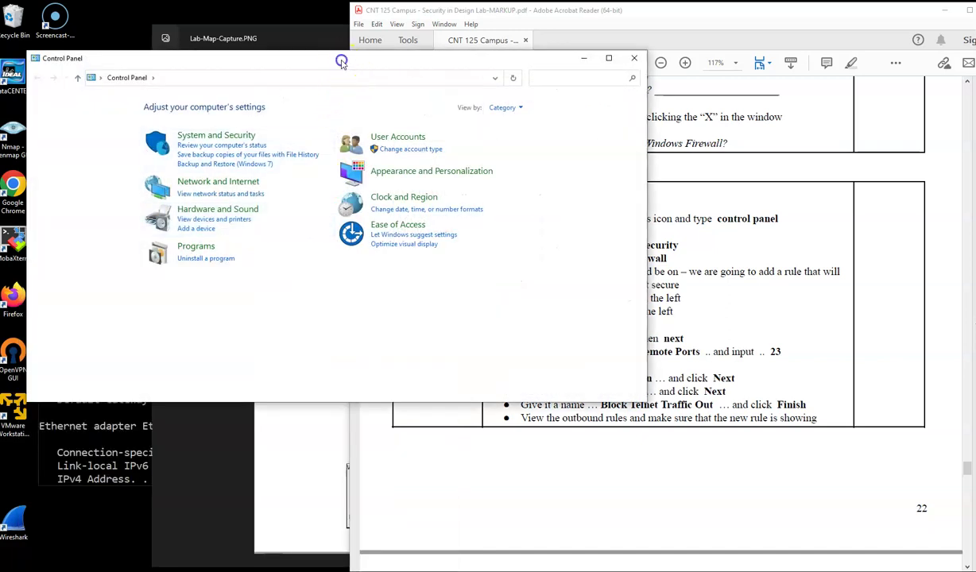
Step: Go through System and Security > Windows Defender Firewall > Advanced settings to the Outbound Rules list
{"action": "left_click", "coordinate": [197, 119]}
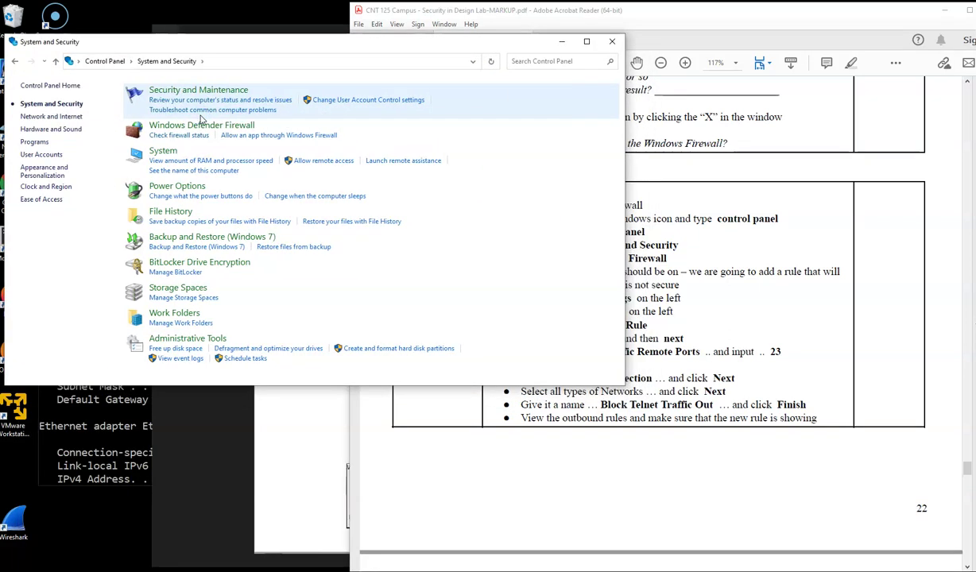
{"action": "left_click", "coordinate": [191, 130]}
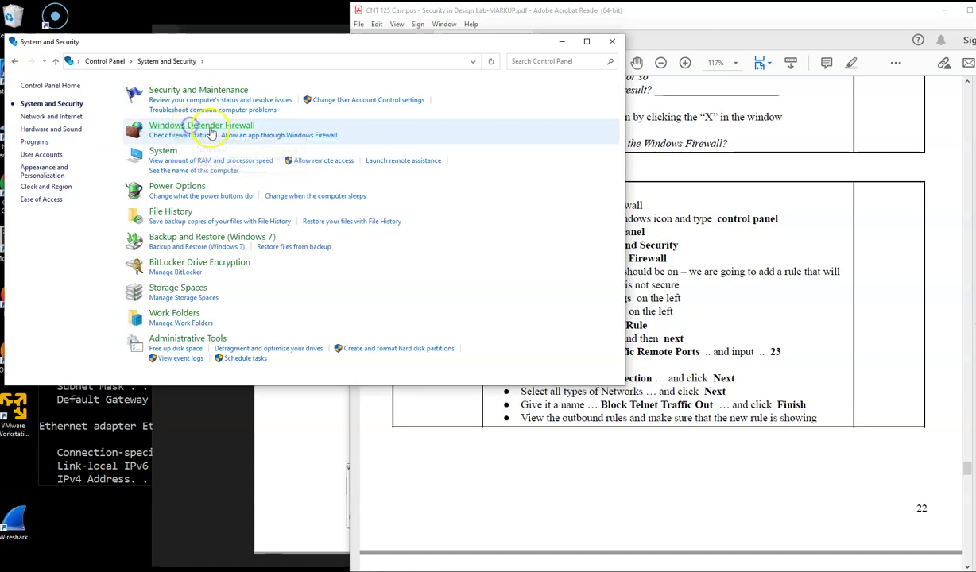
{"action": "left_click", "coordinate": [781, 288]}
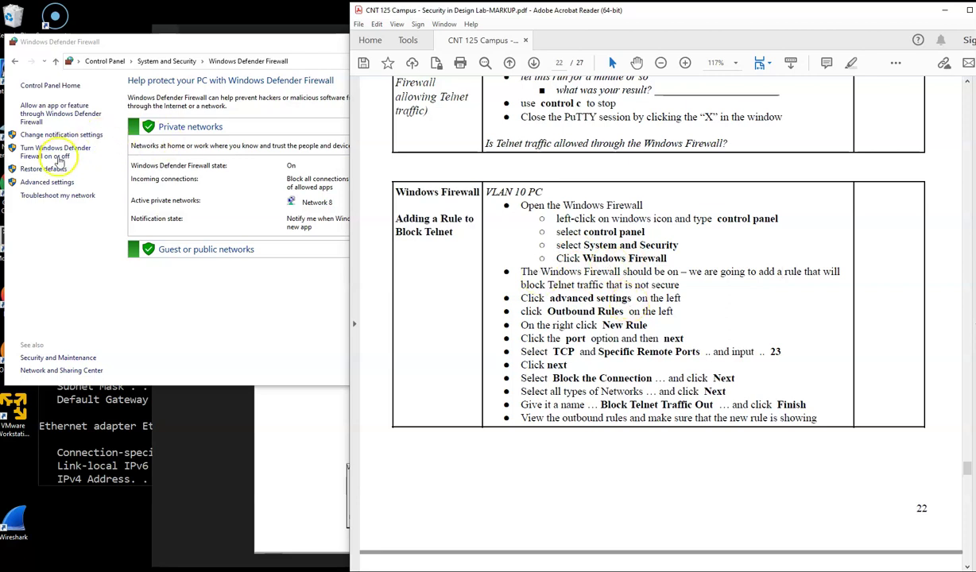
{"action": "left_click", "coordinate": [46, 182]}
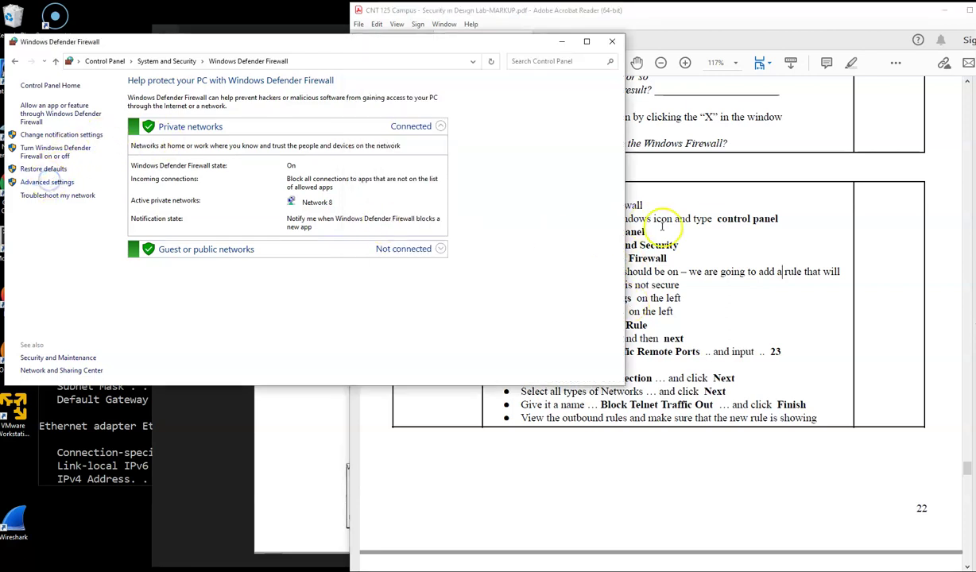
{"action": "left_click", "coordinate": [766, 240]}
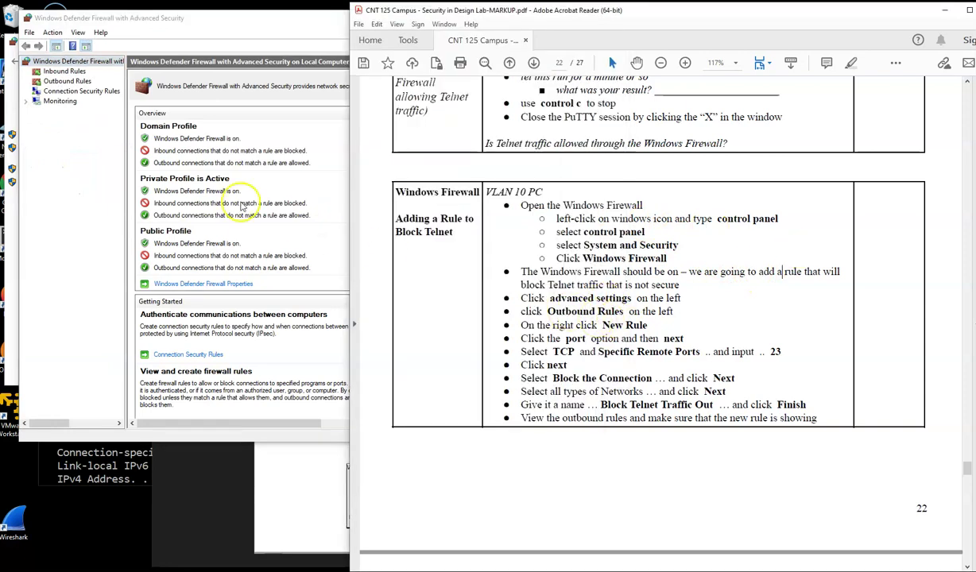
{"action": "left_click", "coordinate": [70, 81]}
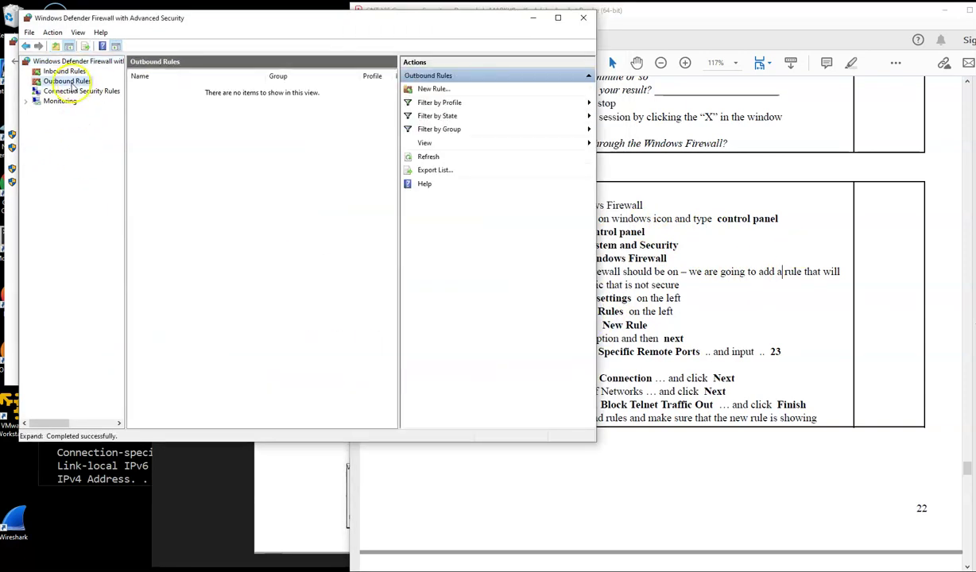
Step: Start a new outbound rule and choose the Port rule type
{"action": "left_click", "coordinate": [429, 89]}
{"action": "left_click_drag", "start_coordinate": [277, 105], "coordinate": [216, 87]}
{"action": "left_click", "coordinate": [726, 277]}
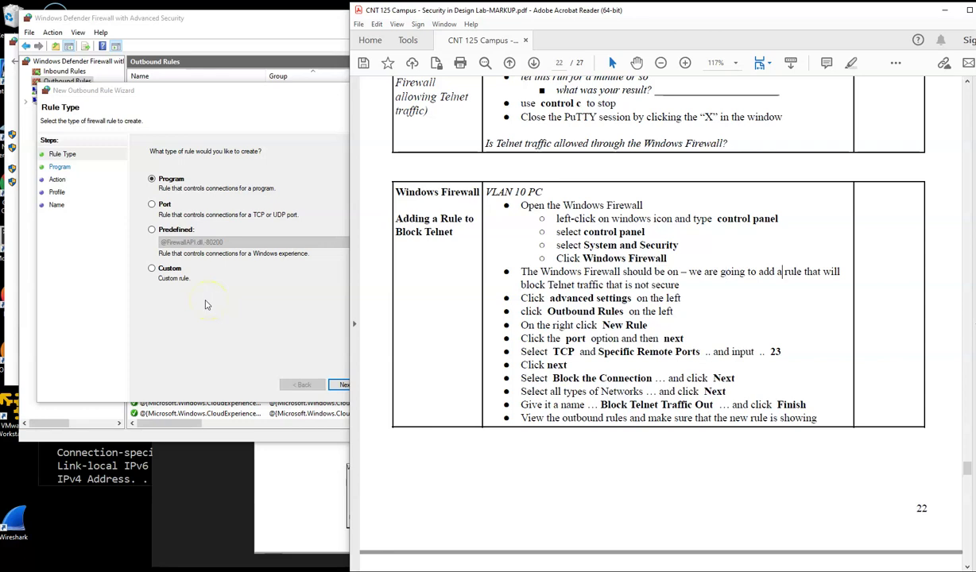
{"action": "left_click", "coordinate": [162, 214]}
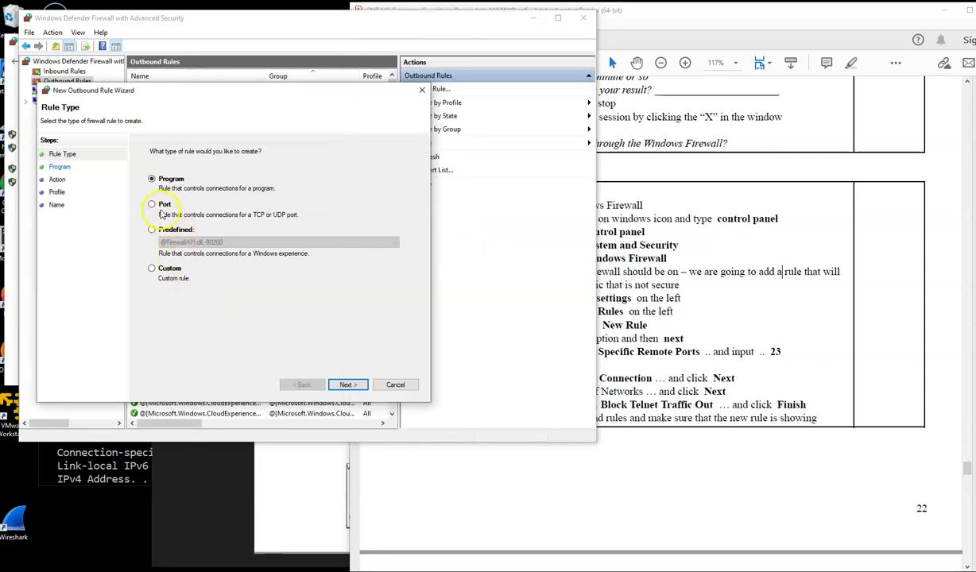
{"action": "left_click", "coordinate": [157, 208]}
{"action": "left_click", "coordinate": [350, 385]}
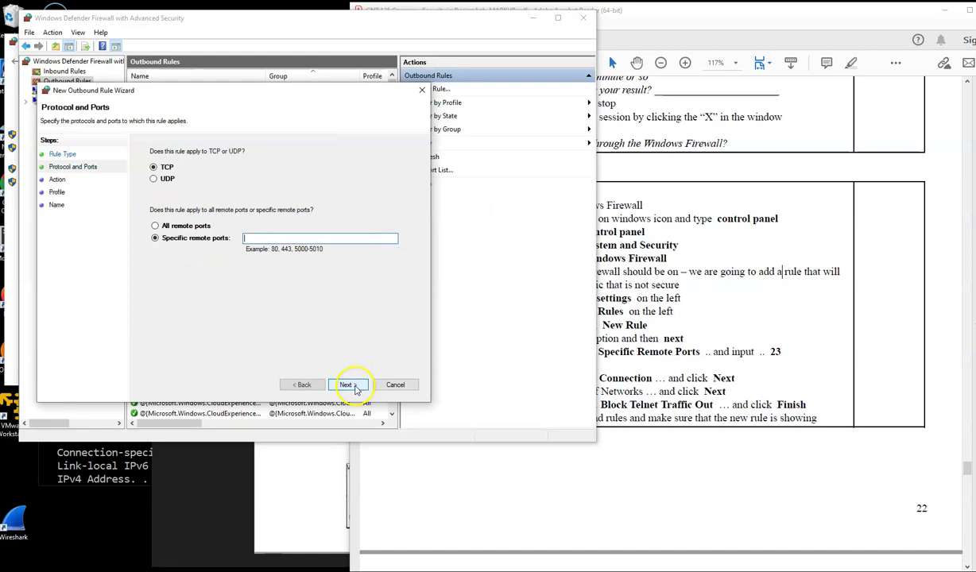
Step: Set TCP remote port 23, block the connection on all profiles, and finish as Block_Telnet_Traffic
{"action": "left_click", "coordinate": [811, 367]}
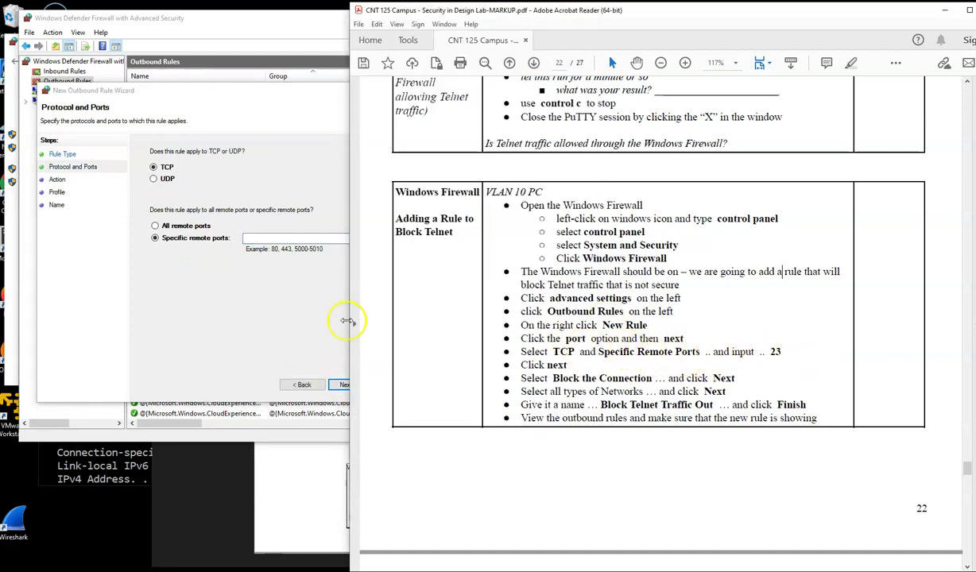
{"action": "left_click", "coordinate": [238, 240]}
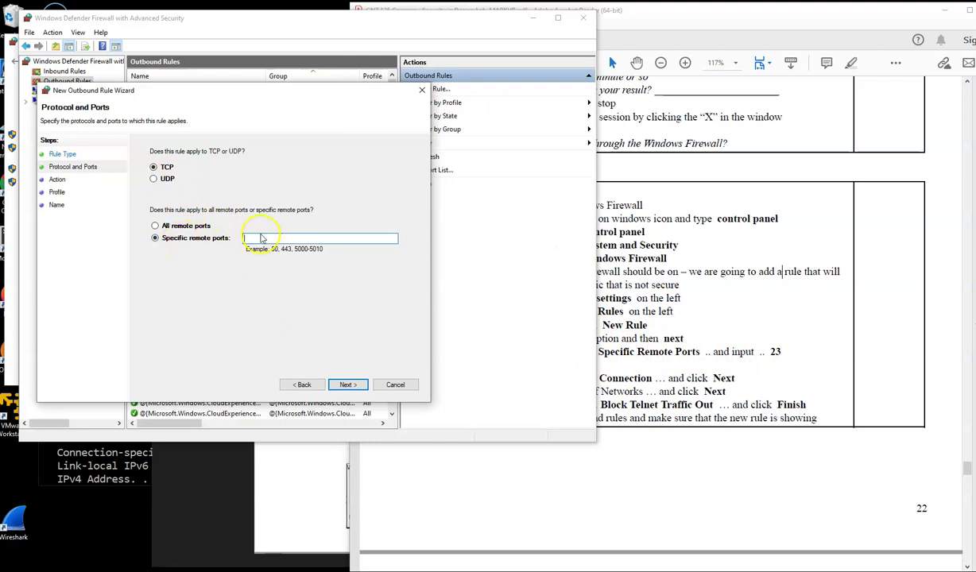
{"action": "type", "text": "23"}
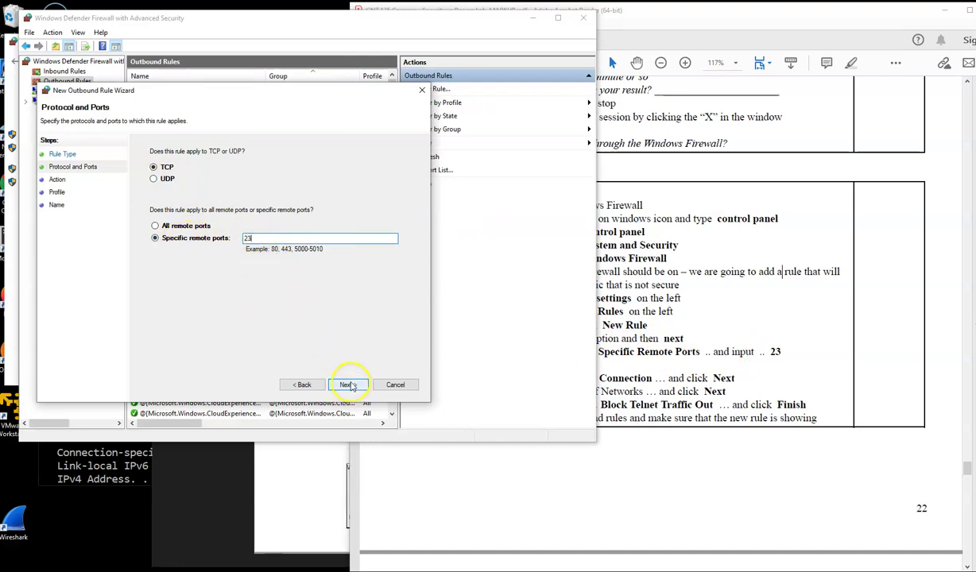
{"action": "left_click", "coordinate": [348, 385]}
{"action": "left_click", "coordinate": [748, 345]}
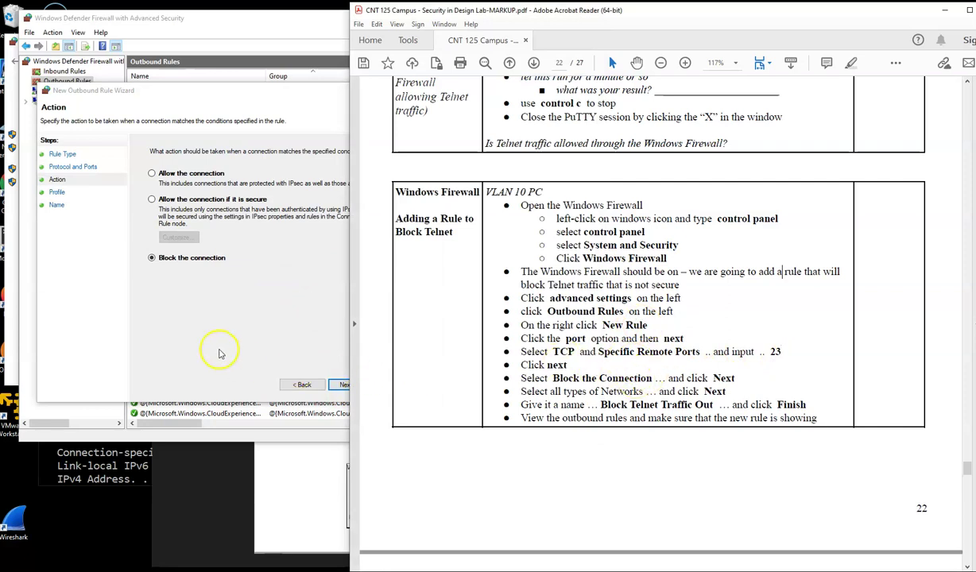
{"action": "left_click", "coordinate": [318, 377]}
{"action": "left_click", "coordinate": [348, 385]}
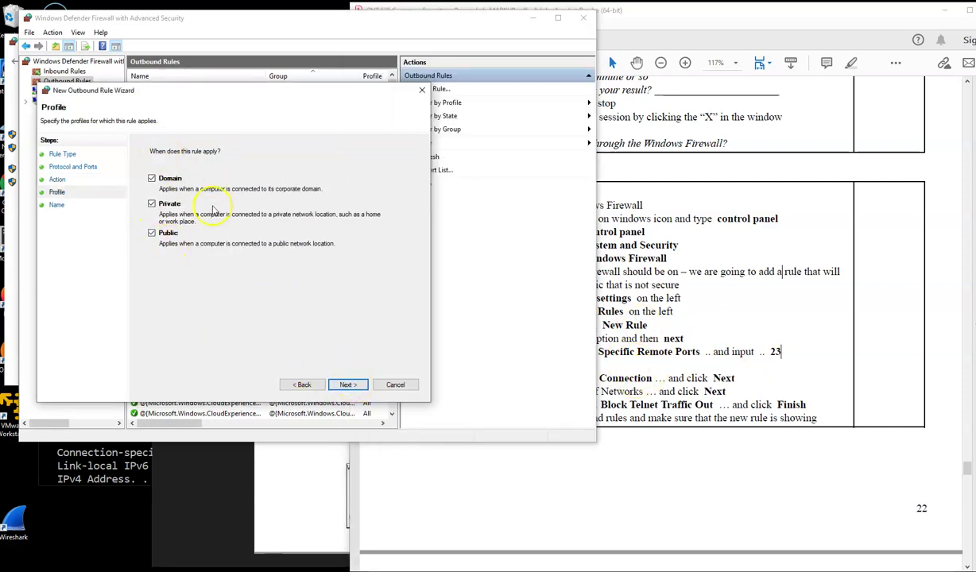
{"action": "left_click", "coordinate": [348, 384]}
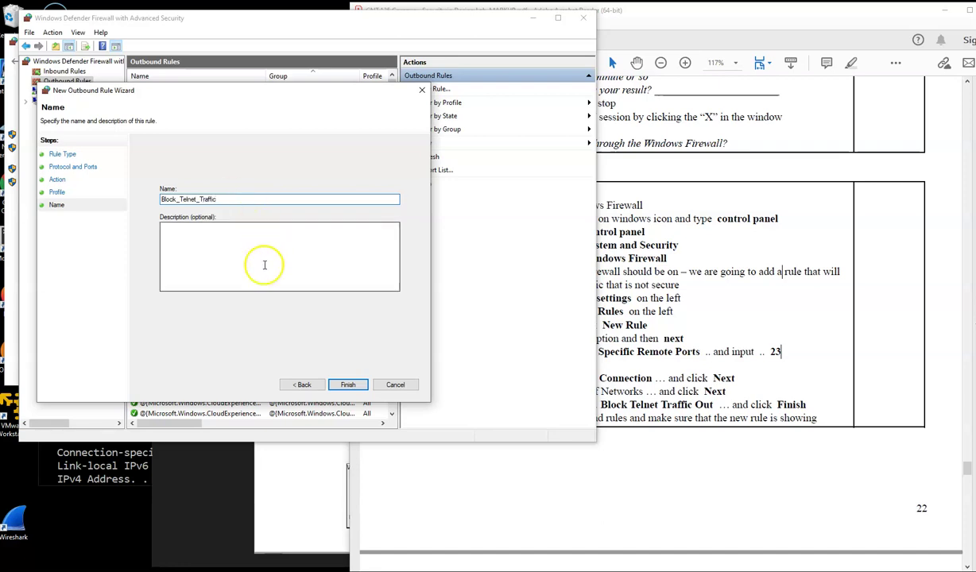
{"action": "left_click", "coordinate": [349, 384]}
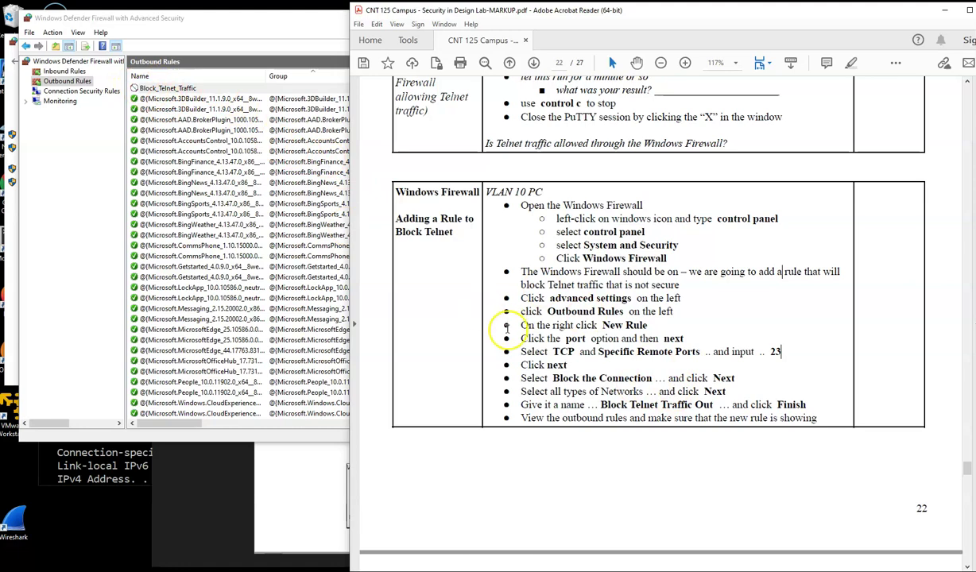
Step: Close the advanced firewall console and the Windows Defender Firewall Control Panel page
{"action": "scroll", "coordinate": [632, 341], "scroll_direction": "down", "scroll_amount": 6}
{"action": "scroll", "coordinate": [632, 322], "scroll_direction": "down", "scroll_amount": 1}
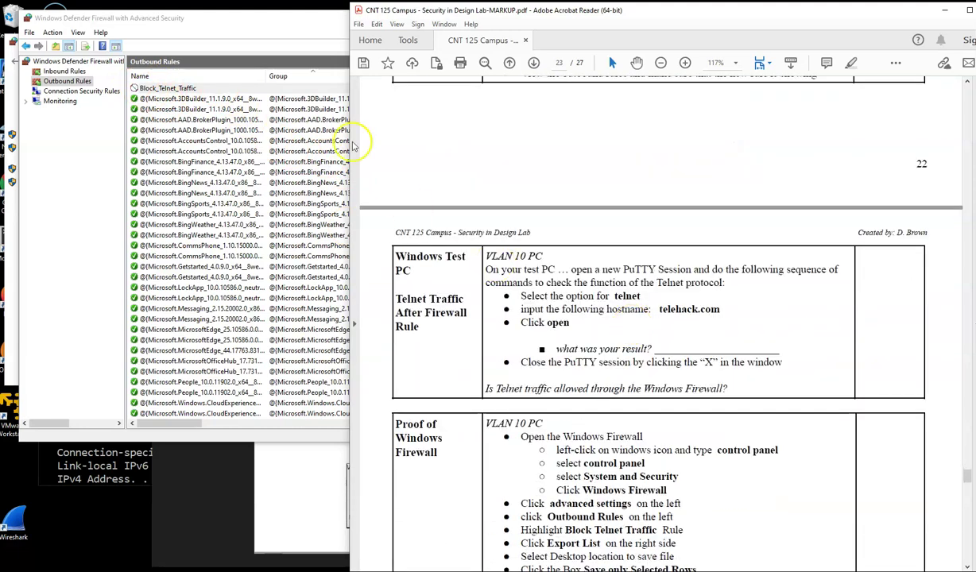
{"action": "left_click", "coordinate": [259, 22]}
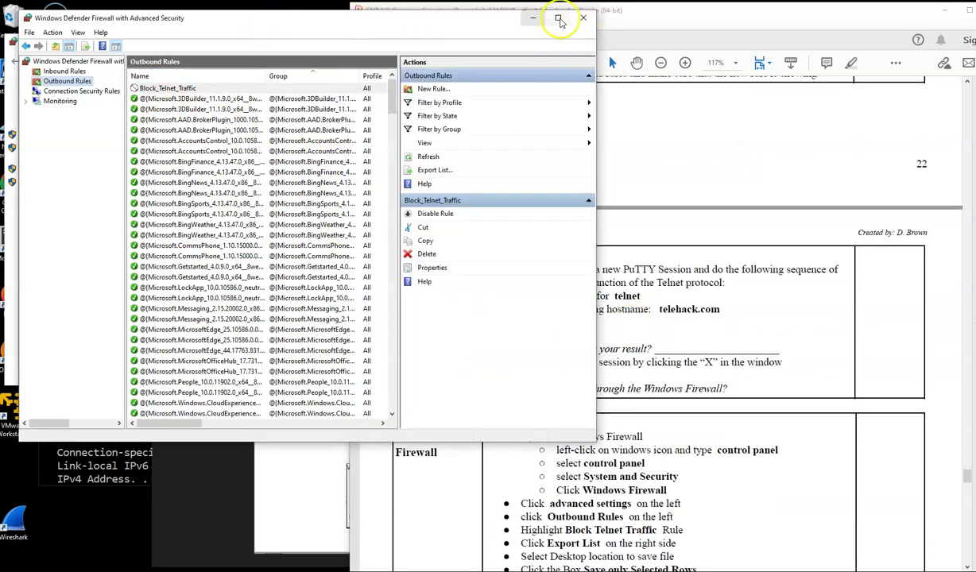
{"action": "left_click", "coordinate": [583, 18]}
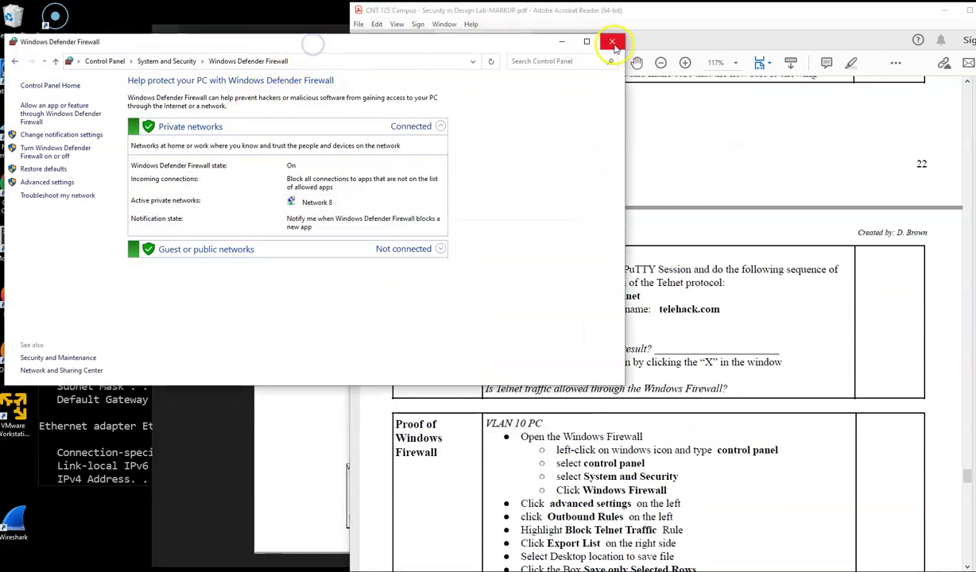
{"action": "left_click", "coordinate": [612, 41]}
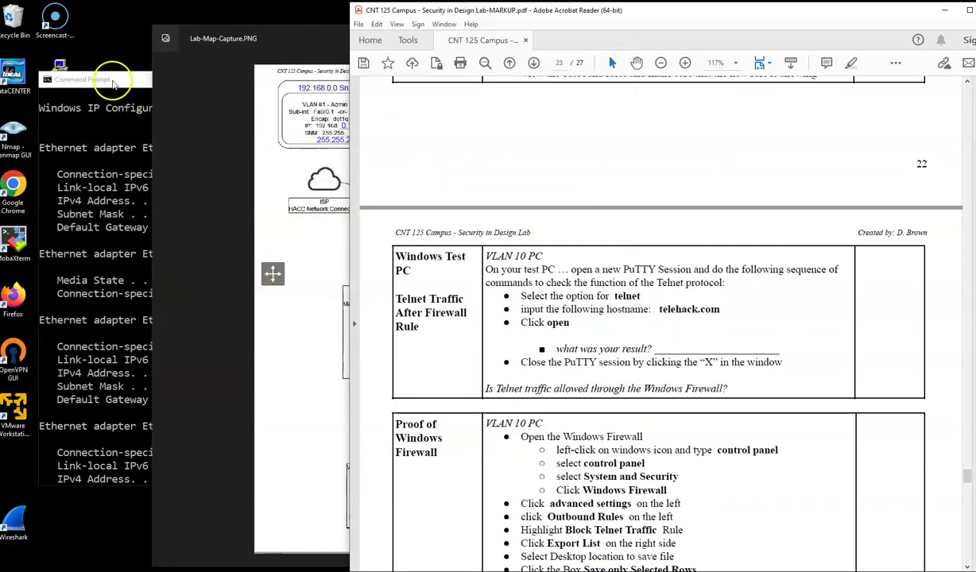
{"action": "left_click", "coordinate": [92, 82]}
Step: Attempt a PuTTY Telnet connection to telehack.com, dismiss the Permission denied error, and close PuTTY
{"action": "double_click", "coordinate": [56, 67]}
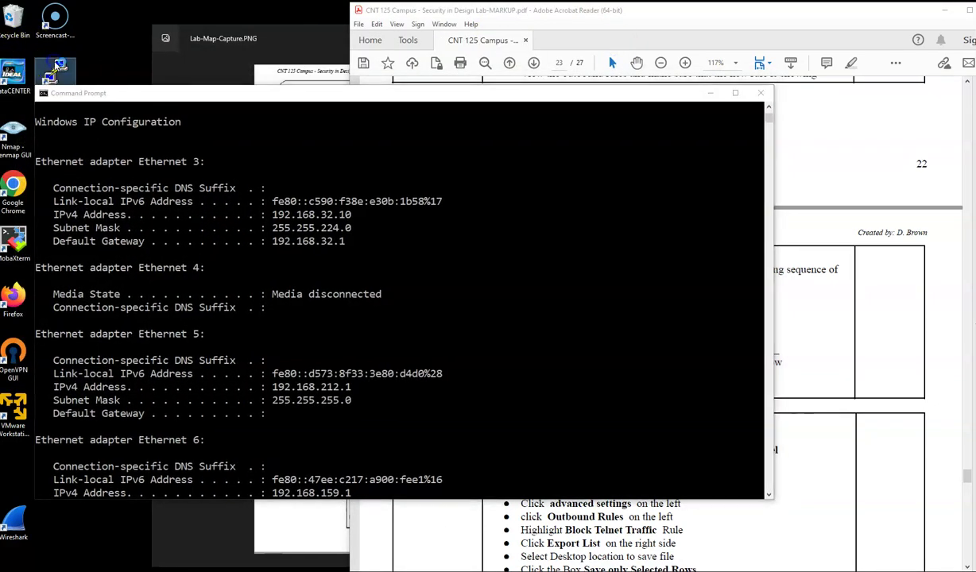
{"action": "left_click", "coordinate": [506, 247]}
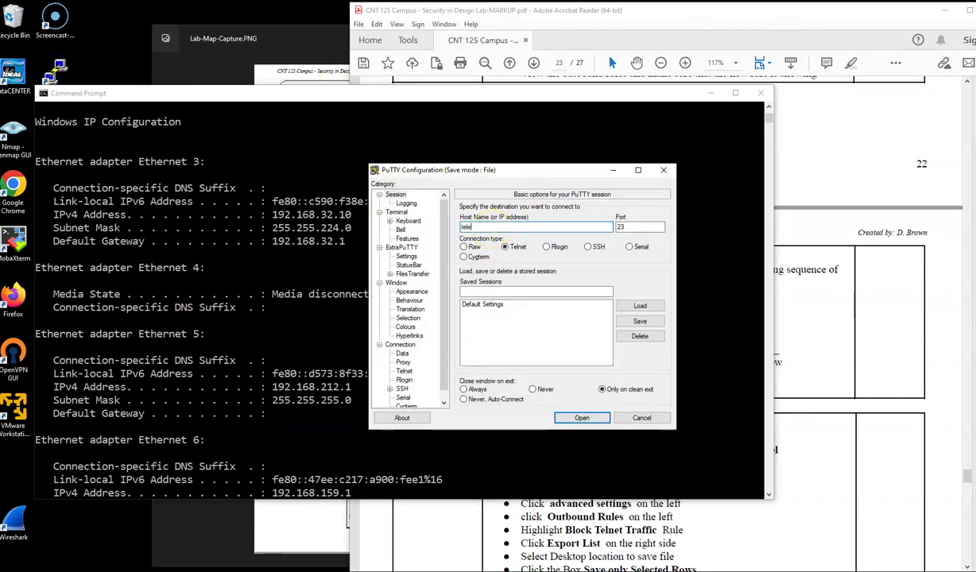
{"action": "type", "text": "telehack.com"}
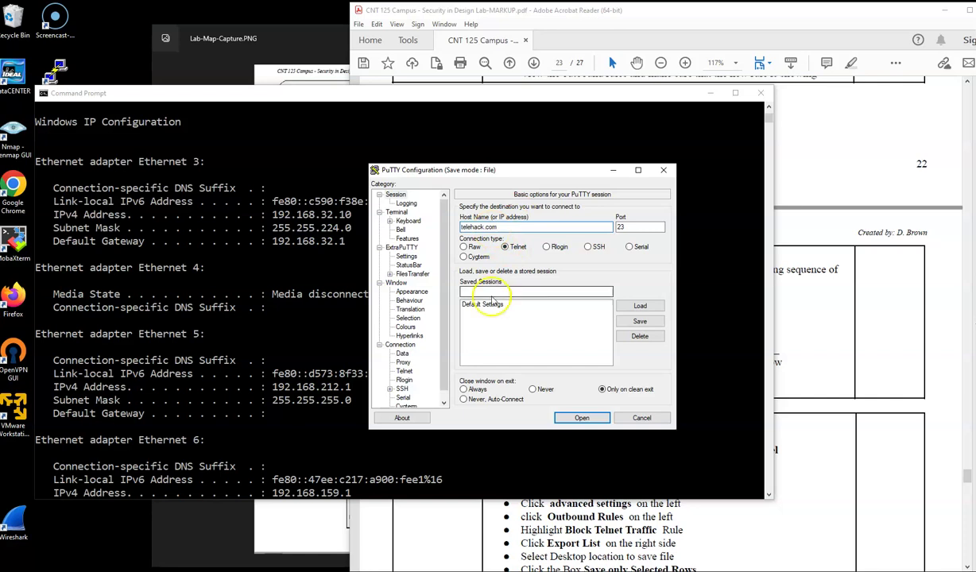
{"action": "left_click", "coordinate": [579, 419]}
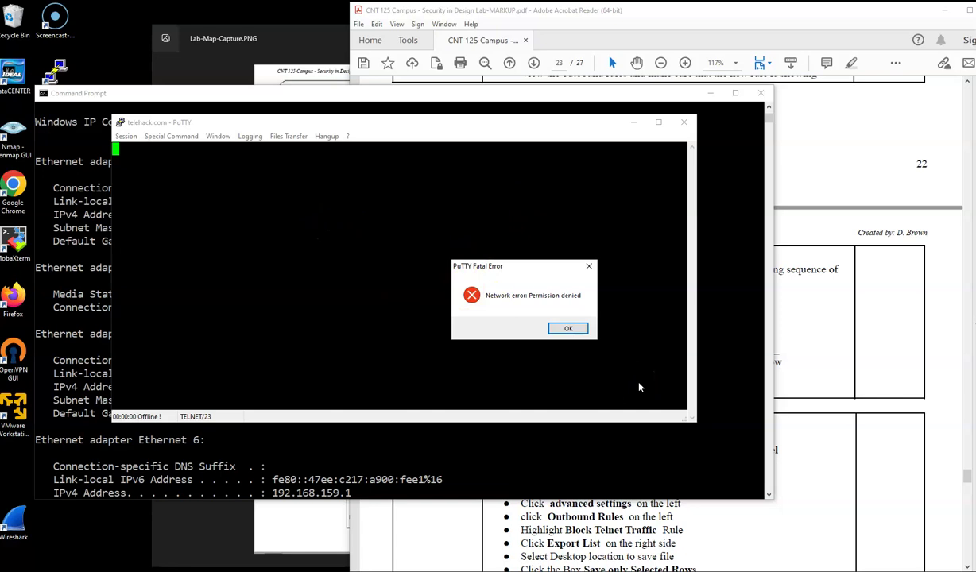
{"action": "left_click", "coordinate": [568, 328]}
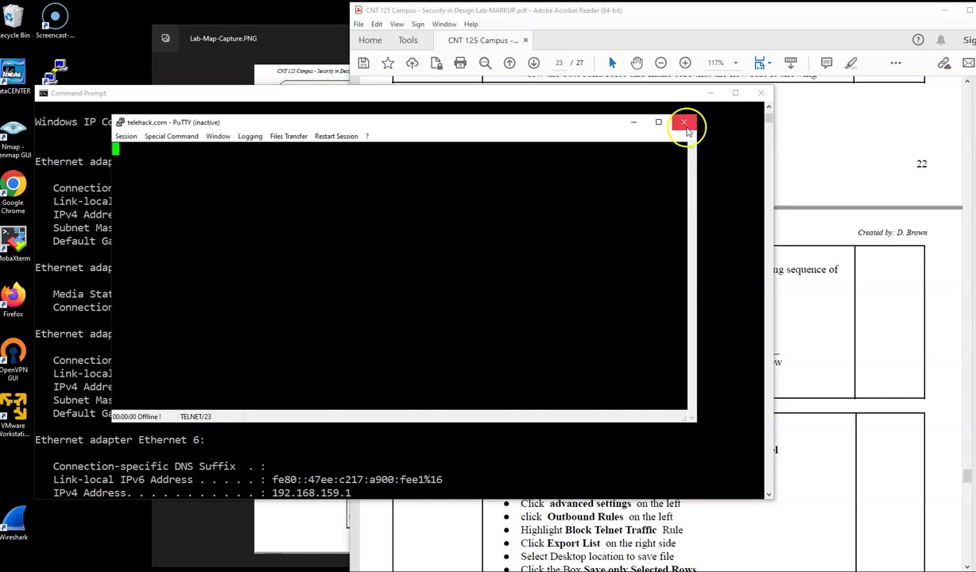
{"action": "left_click", "coordinate": [685, 123]}
{"action": "left_click", "coordinate": [872, 209]}
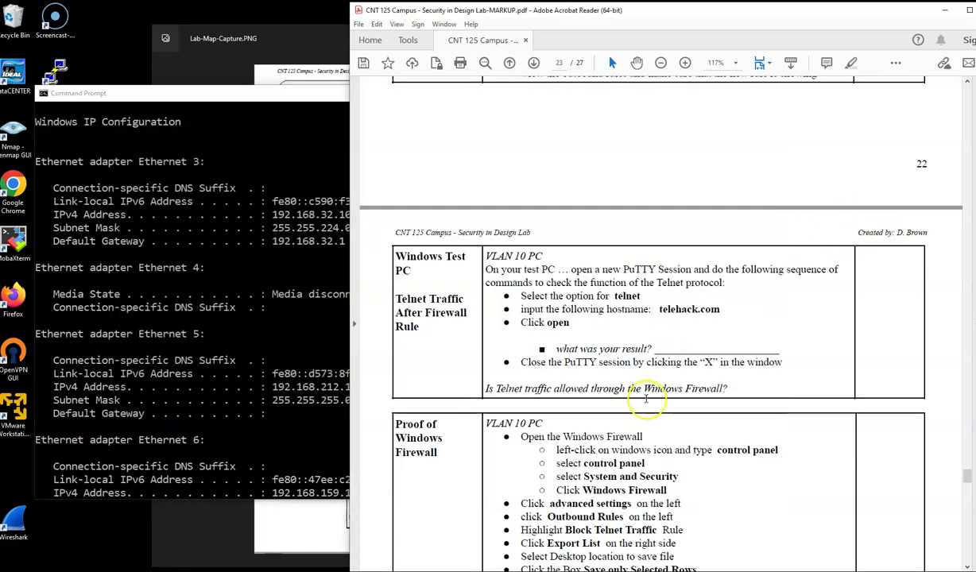
Step: Search 'contr' and open Control Panel > System and Security > Windows Defender Firewall > Advanced settings
{"action": "scroll", "coordinate": [660, 398], "scroll_direction": "down", "scroll_amount": 1}
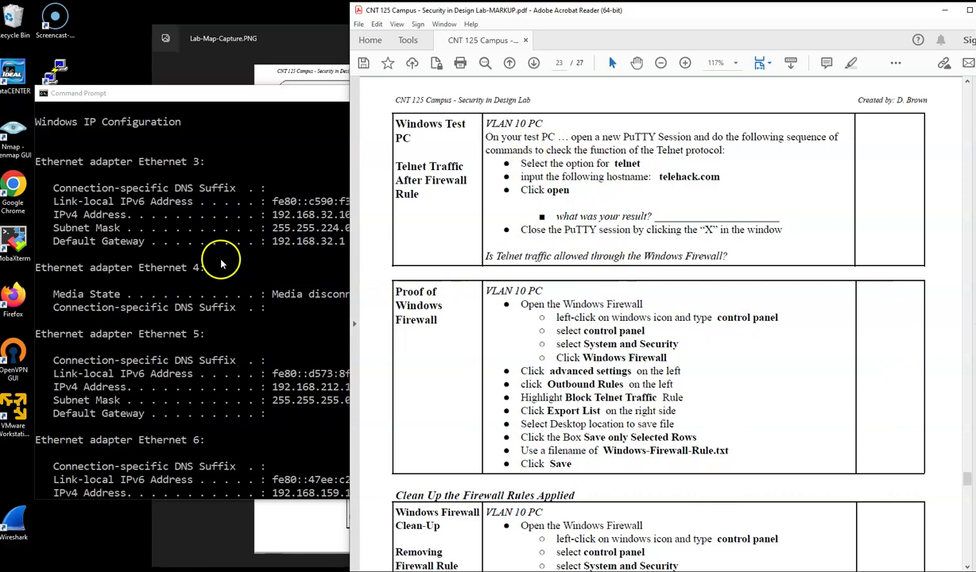
{"action": "key", "text": "super"}
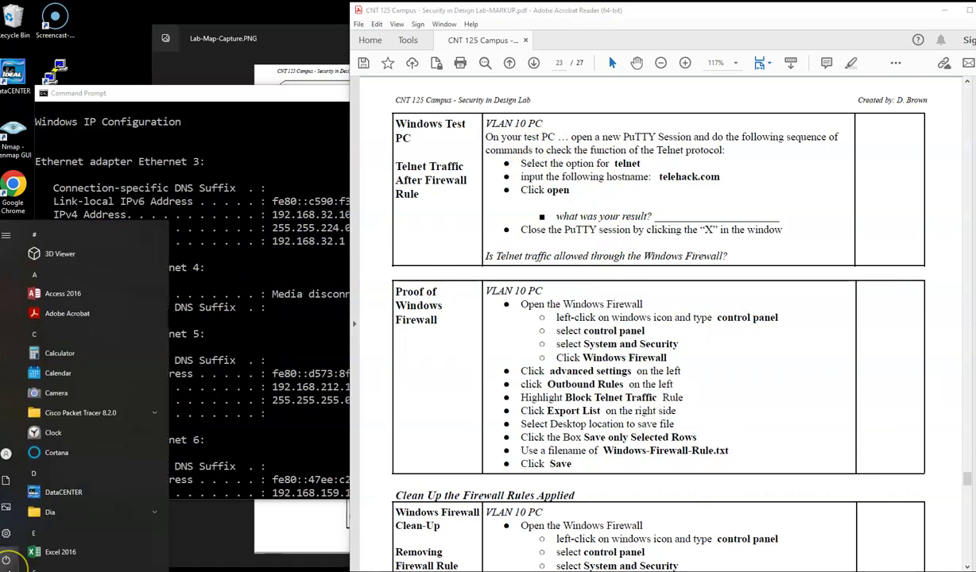
{"action": "type", "text": "contr"}
{"action": "left_click", "coordinate": [36, 285]}
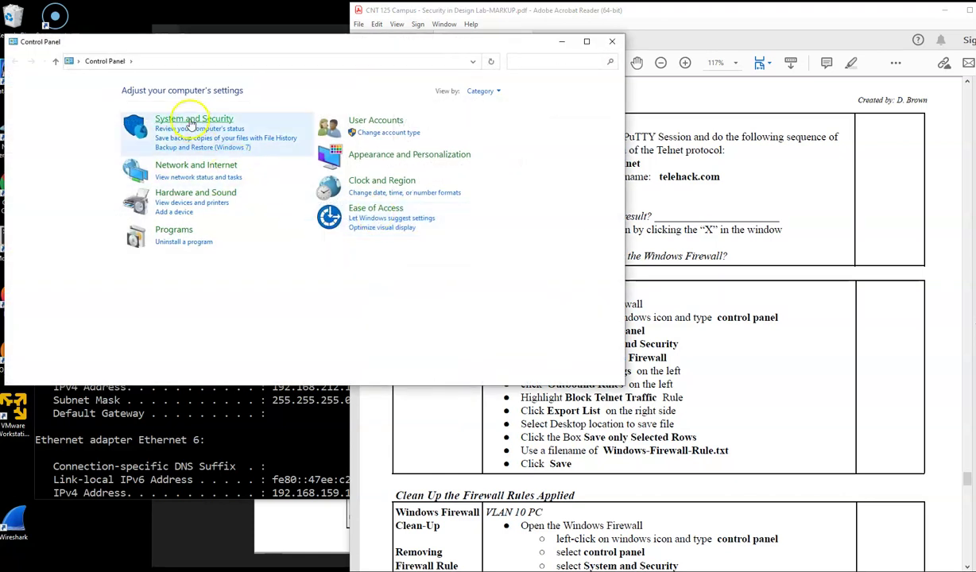
{"action": "left_click", "coordinate": [191, 121]}
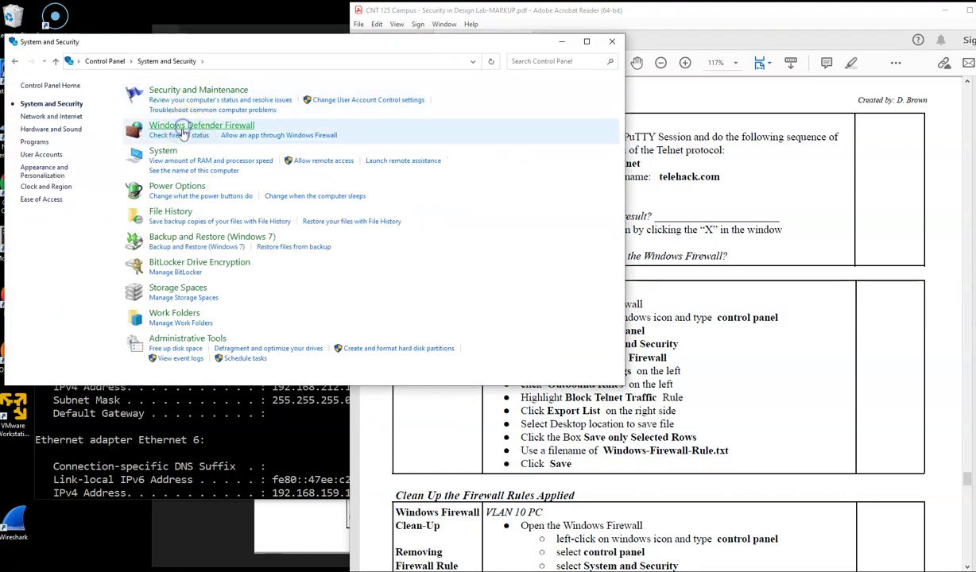
{"action": "left_click", "coordinate": [183, 134]}
{"action": "left_click", "coordinate": [725, 388]}
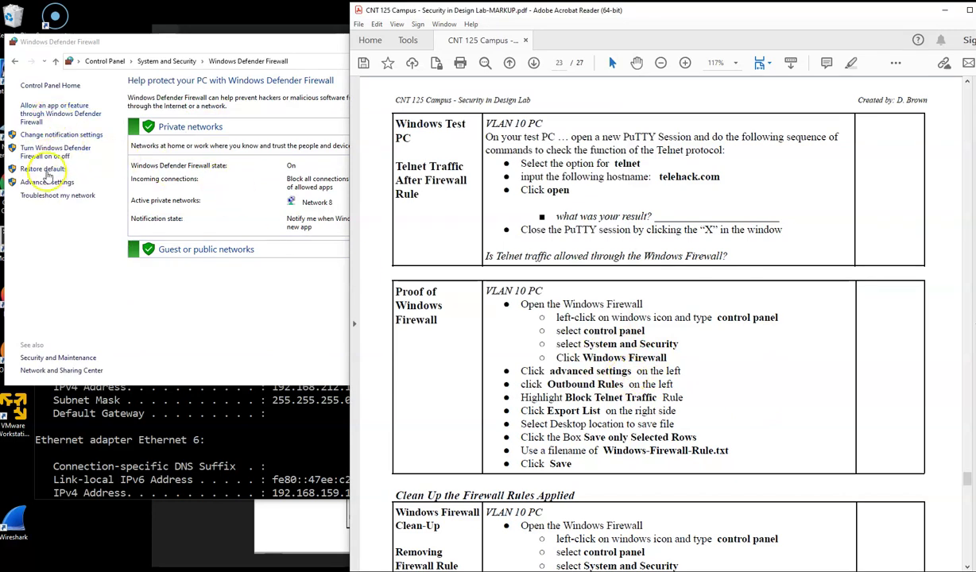
{"action": "left_click", "coordinate": [45, 182]}
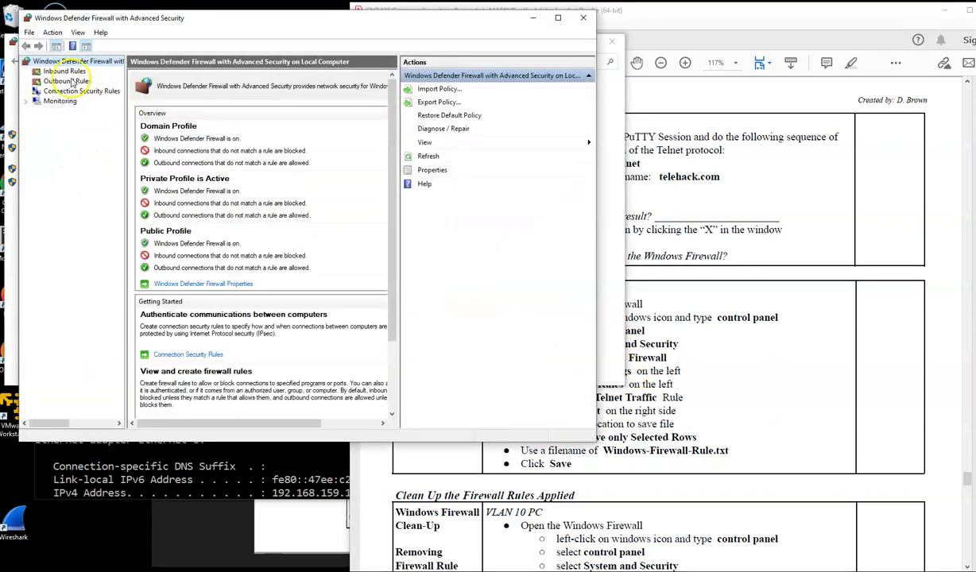
Step: Show Outbound Rules and select the Block_Telnet_Traffic rule
{"action": "left_click", "coordinate": [67, 81]}
{"action": "left_click", "coordinate": [163, 87]}
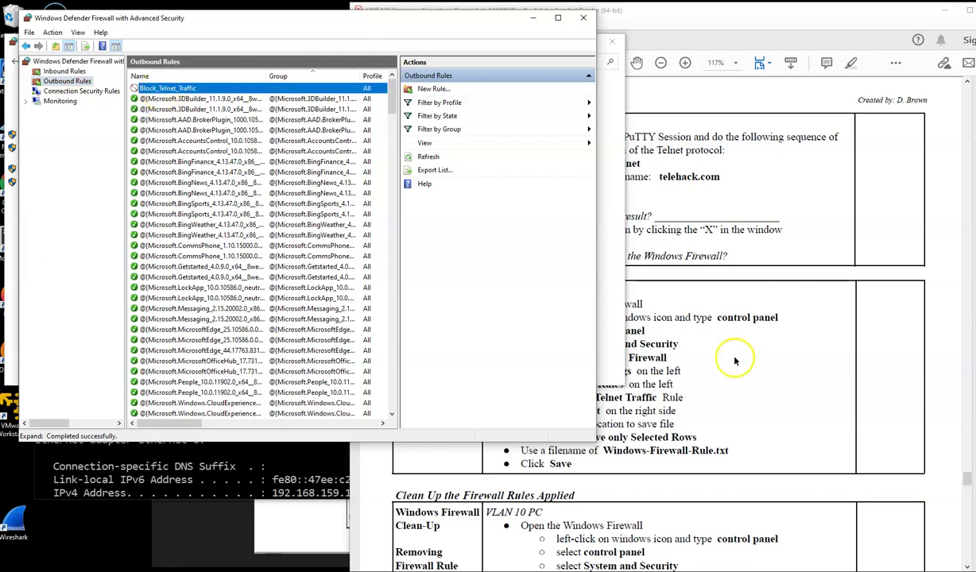
{"action": "left_click", "coordinate": [735, 362]}
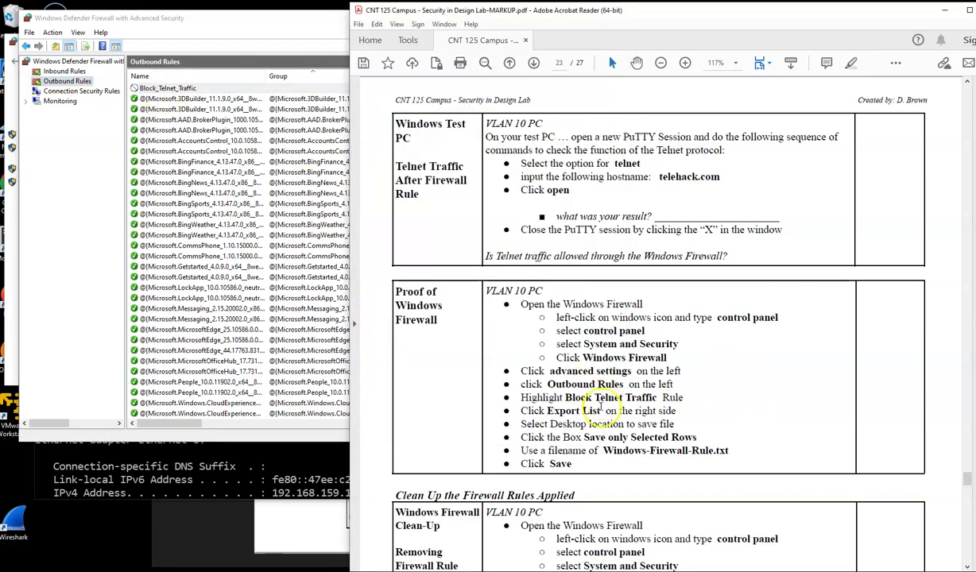
{"action": "left_click", "coordinate": [301, 18]}
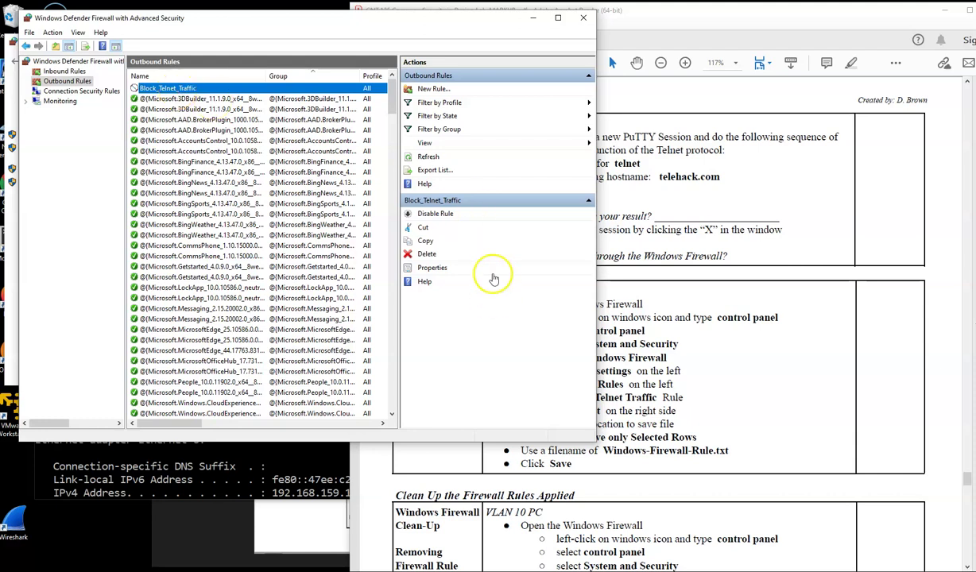
Step: Export the outbound rules list as Win-Firewall-Rule.txt into CNT 125 > Security in Design Lab
{"action": "left_click", "coordinate": [435, 170]}
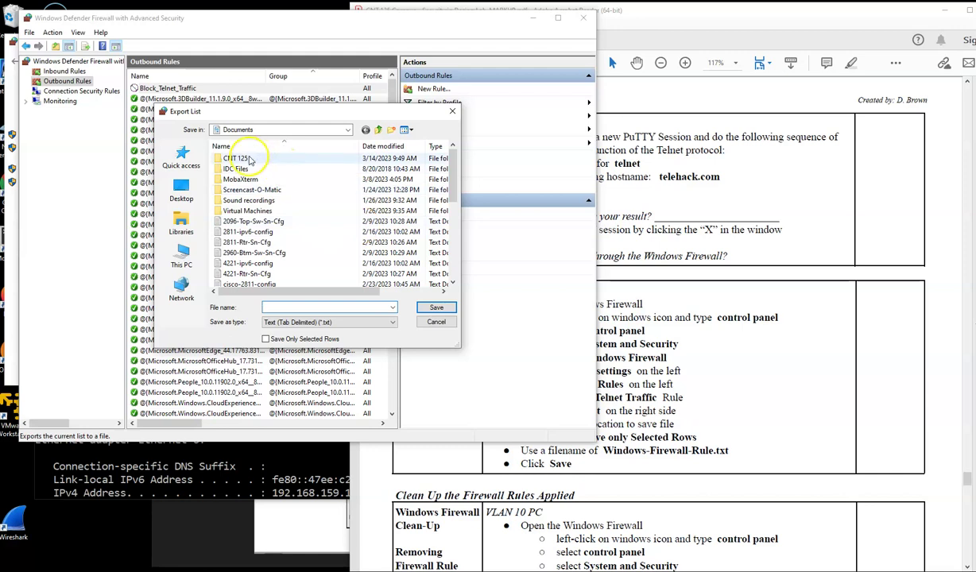
{"action": "double_click", "coordinate": [240, 158]}
{"action": "double_click", "coordinate": [357, 189]}
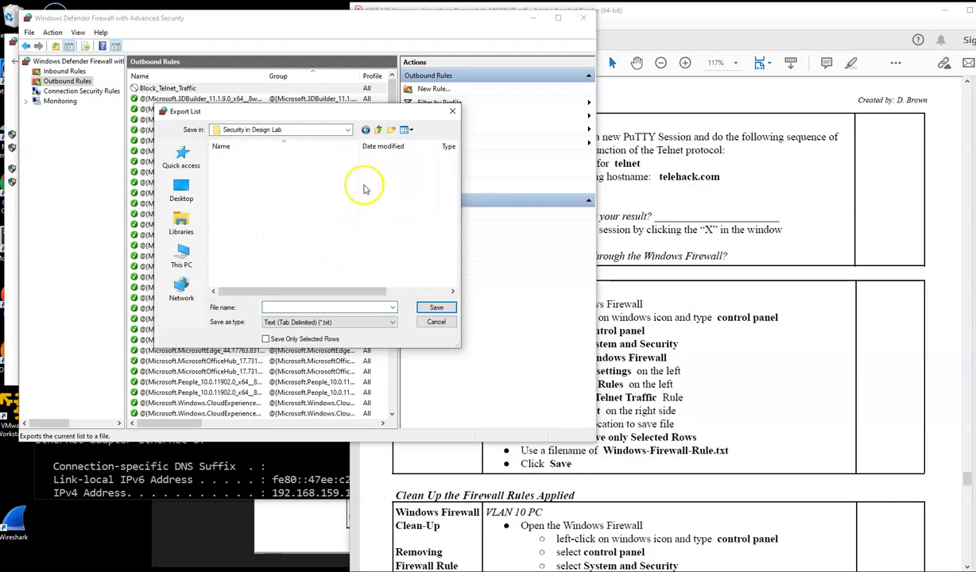
{"action": "left_click", "coordinate": [768, 381]}
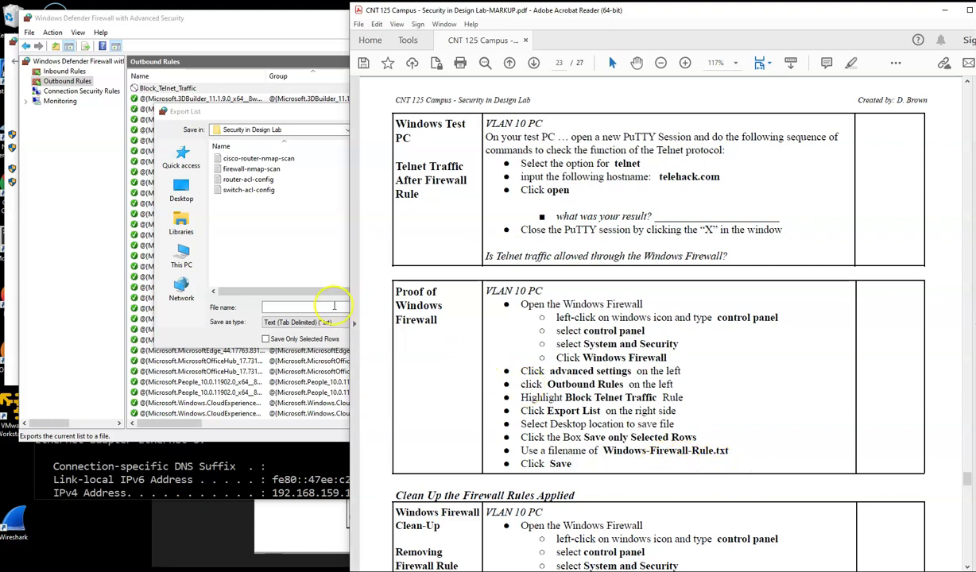
{"action": "left_click", "coordinate": [277, 307]}
{"action": "left_click", "coordinate": [292, 308]}
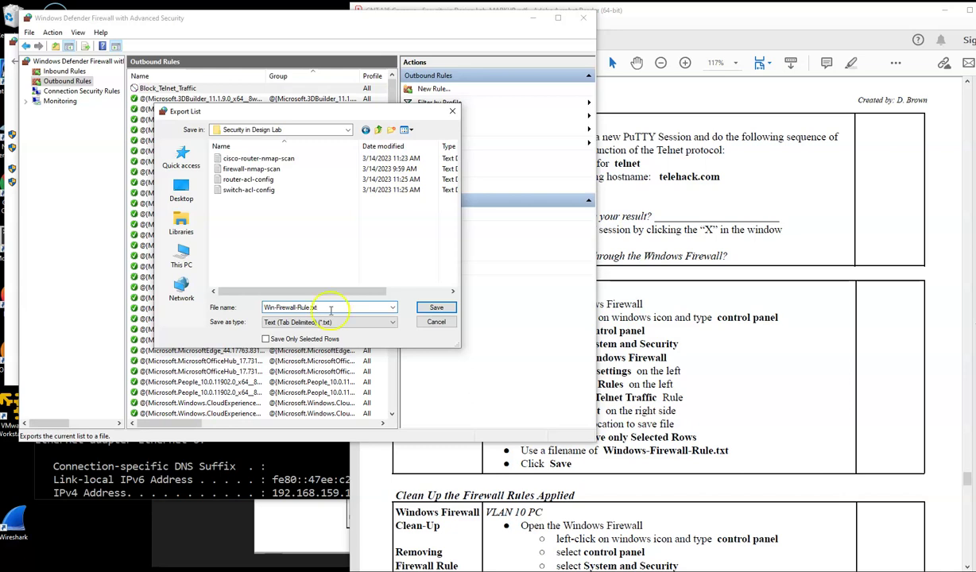
{"action": "left_click", "coordinate": [436, 308]}
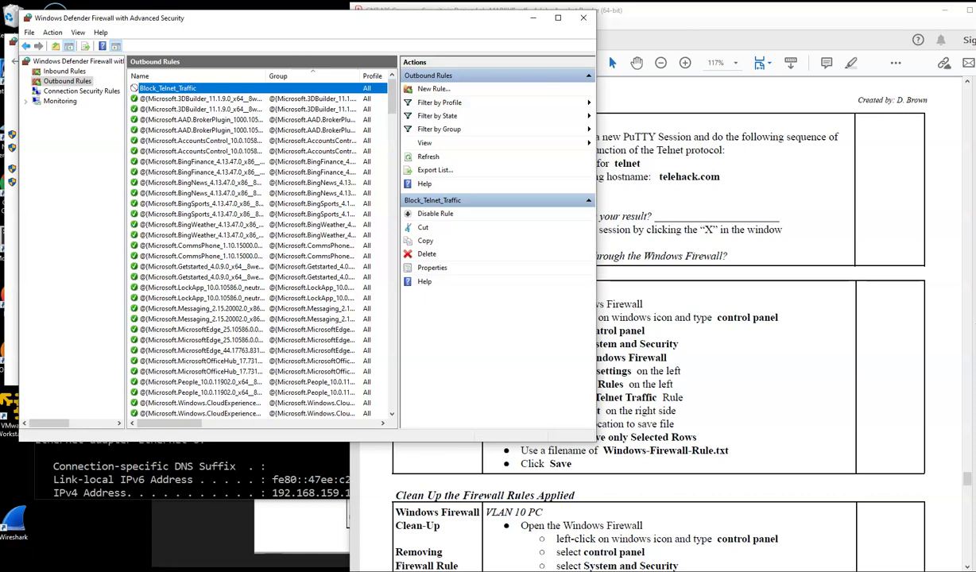
{"action": "key", "text": "alt+Tab"}
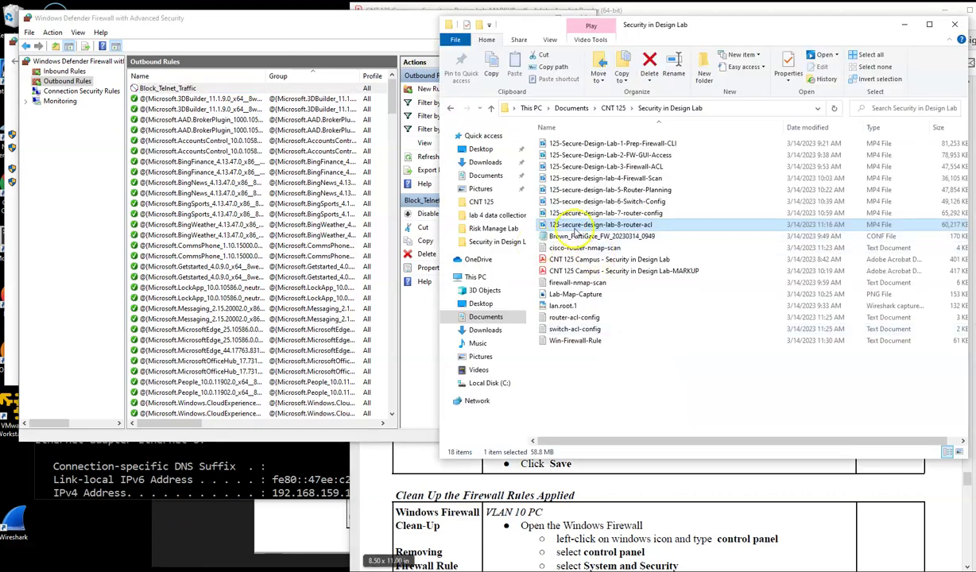
Step: Check Win-Firewall-Rule.txt in Notepad for the Block_Telnet_Traffic entry, close it, and reselect the rule
{"action": "left_click", "coordinate": [573, 341]}
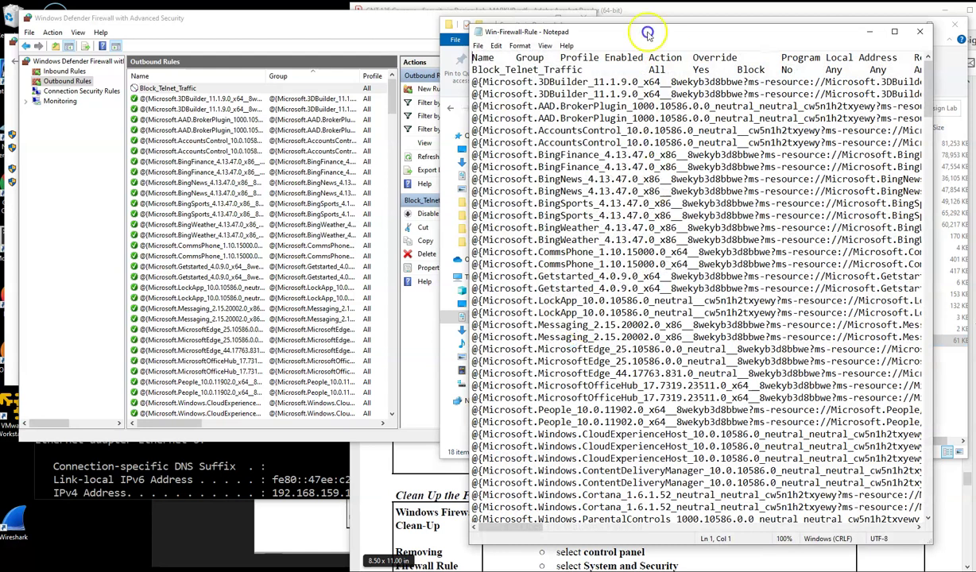
{"action": "left_click_drag", "start_coordinate": [617, 32], "coordinate": [453, 18]}
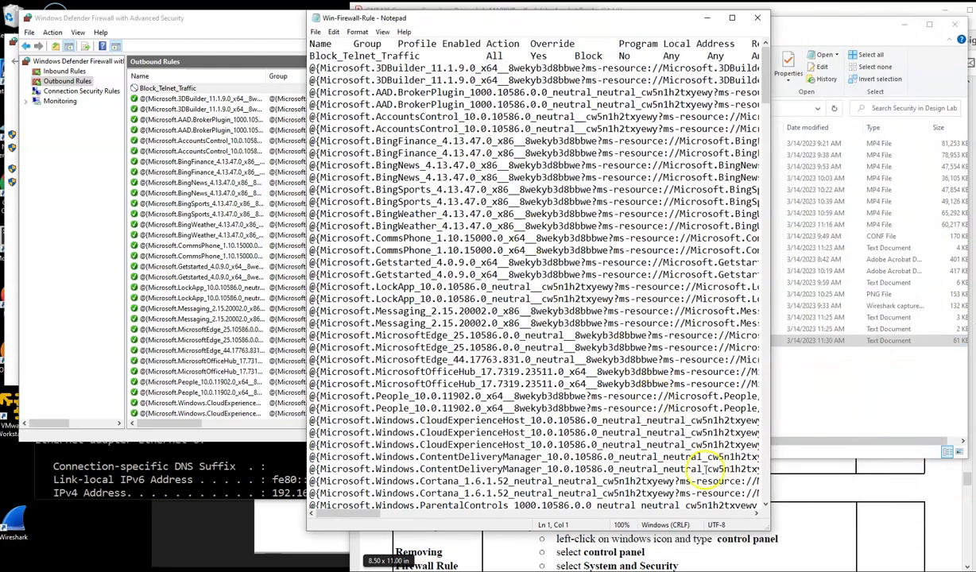
{"action": "left_click_drag", "start_coordinate": [765, 528], "coordinate": [853, 567]}
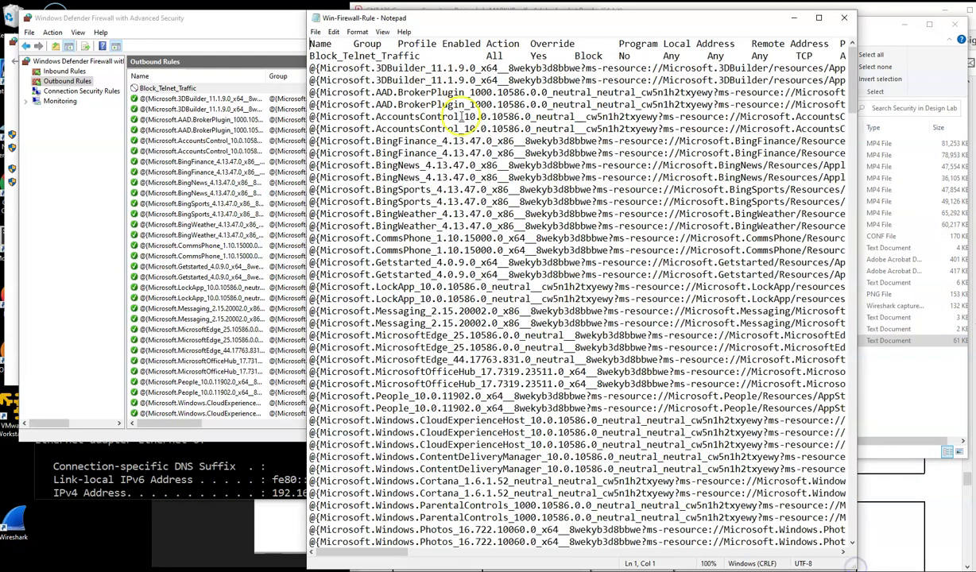
{"action": "left_click", "coordinate": [381, 56]}
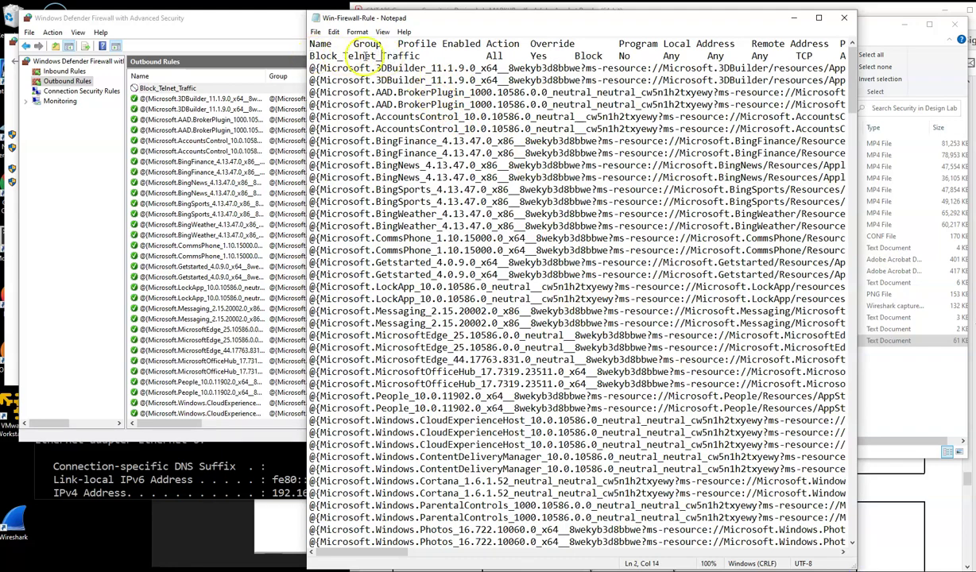
{"action": "mouse_move", "coordinate": [397, 554]}
{"action": "left_mouse_down"}
{"action": "mouse_move", "coordinate": [508, 556]}
{"action": "mouse_move", "coordinate": [382, 556]}
{"action": "left_mouse_up"}
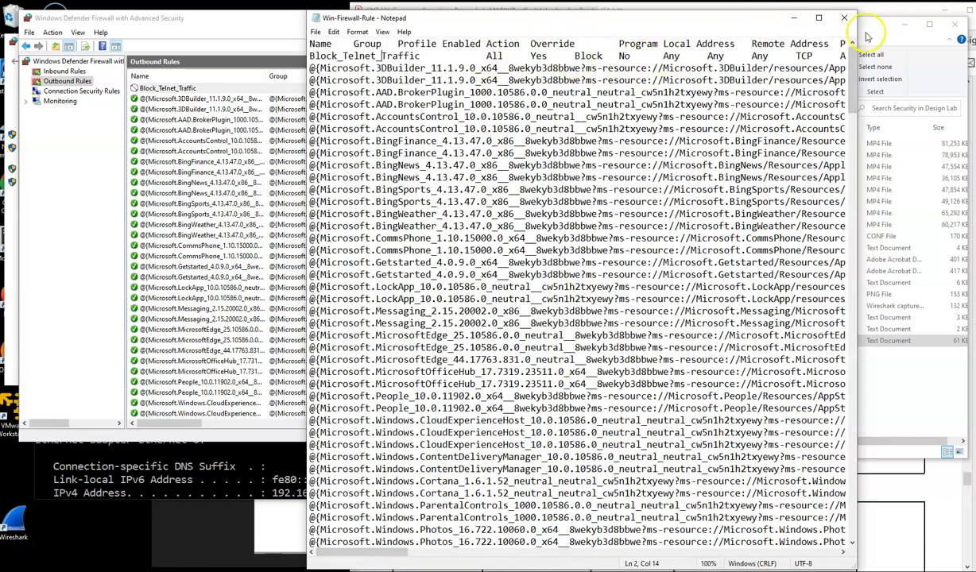
{"action": "left_click", "coordinate": [846, 17]}
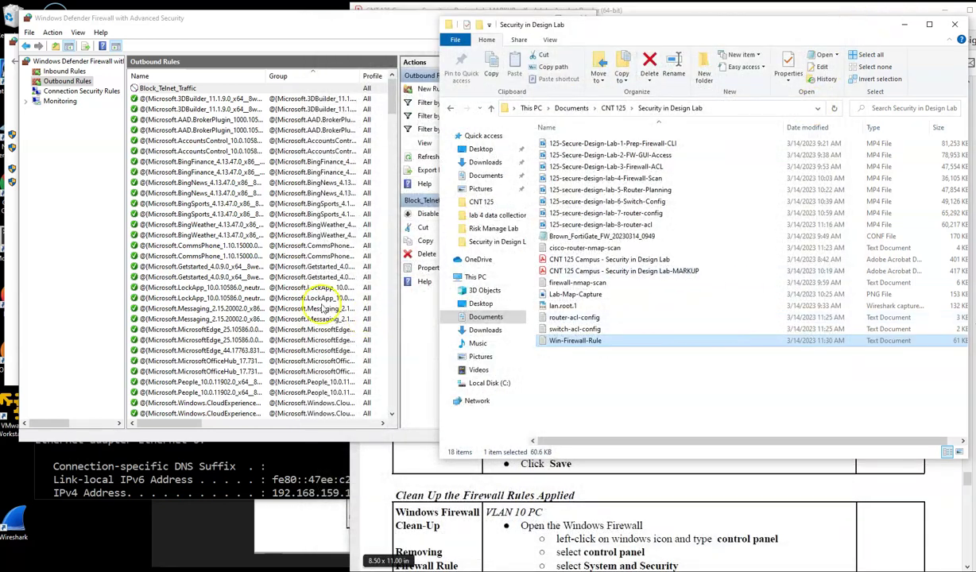
{"action": "left_click", "coordinate": [163, 88]}
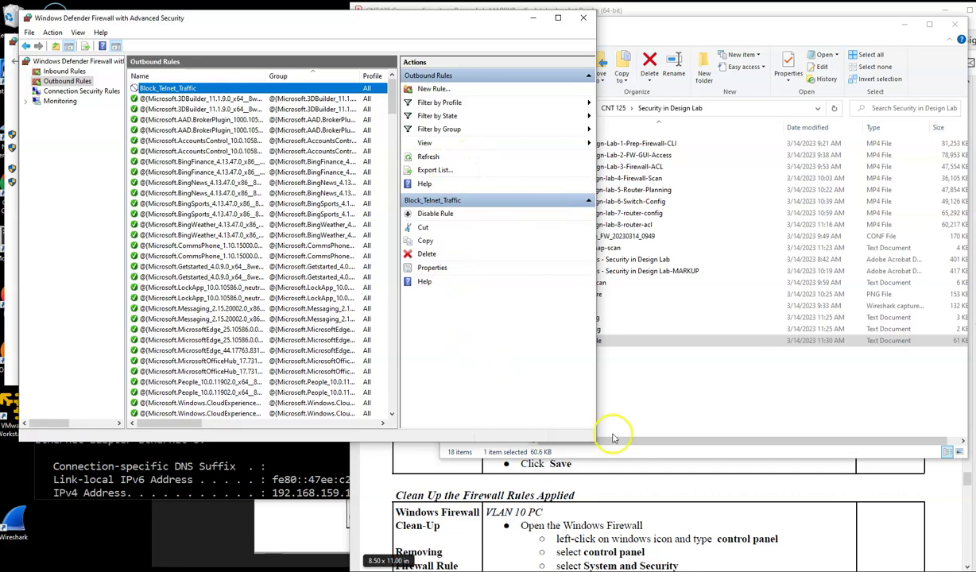
Step: Delete the Block_Telnet_Traffic outbound rule, confirm with Yes, and close the advanced firewall console
{"action": "left_click", "coordinate": [685, 481]}
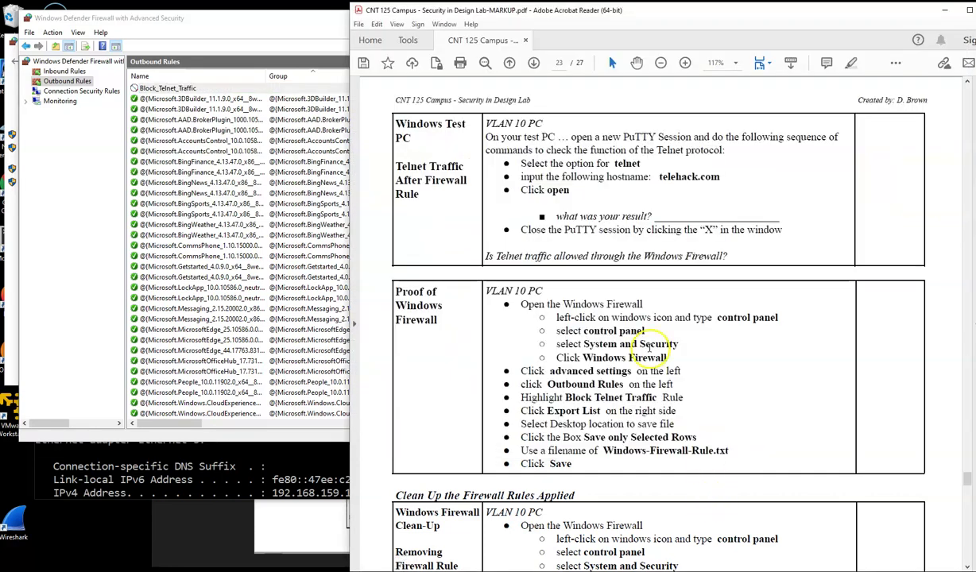
{"action": "scroll", "coordinate": [655, 345], "scroll_direction": "down", "scroll_amount": 5}
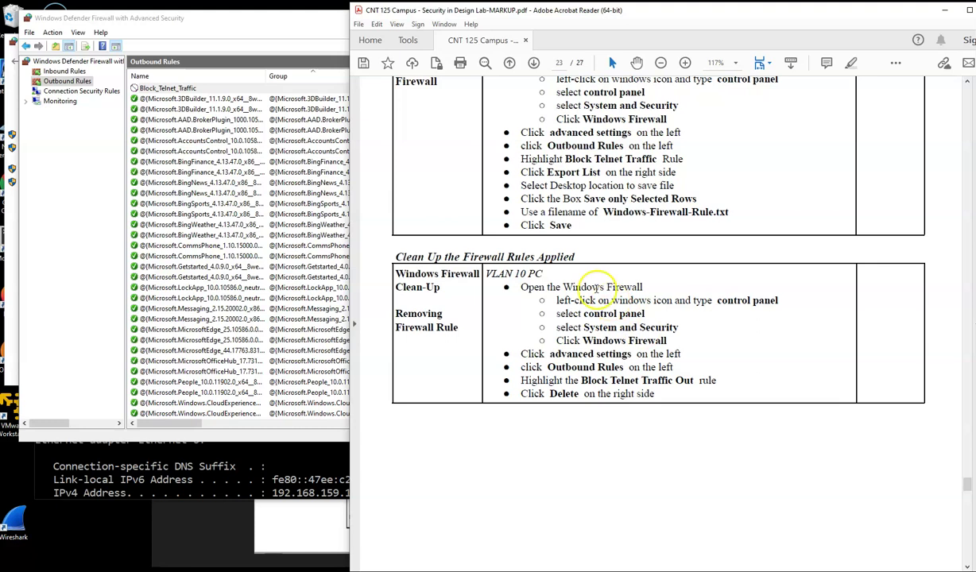
{"action": "left_click", "coordinate": [167, 89]}
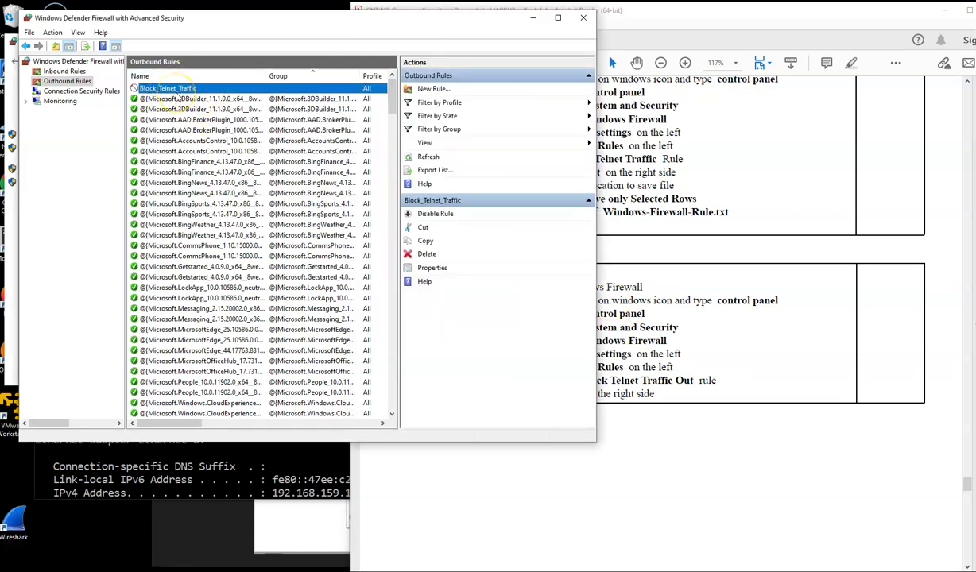
{"action": "left_click", "coordinate": [421, 254]}
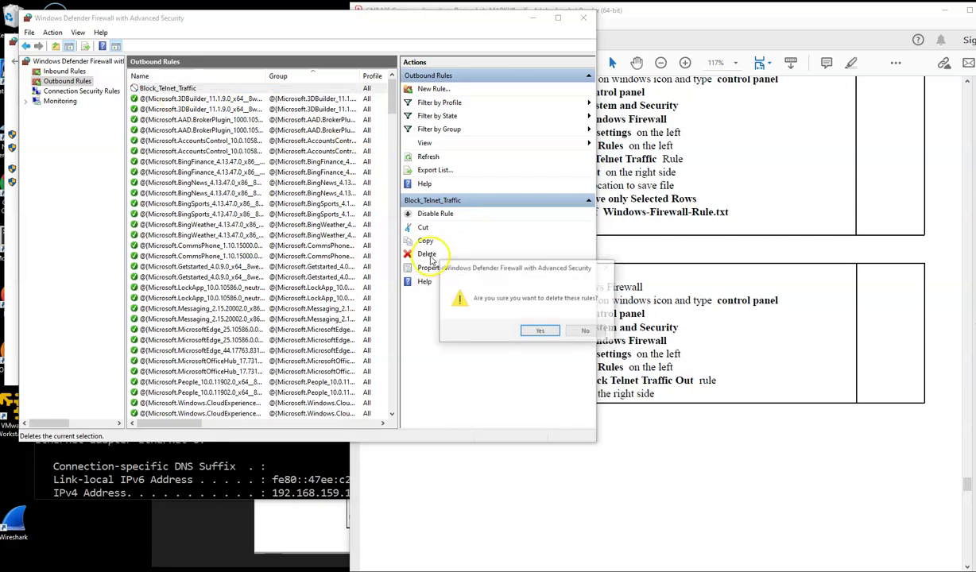
{"action": "left_click", "coordinate": [537, 331]}
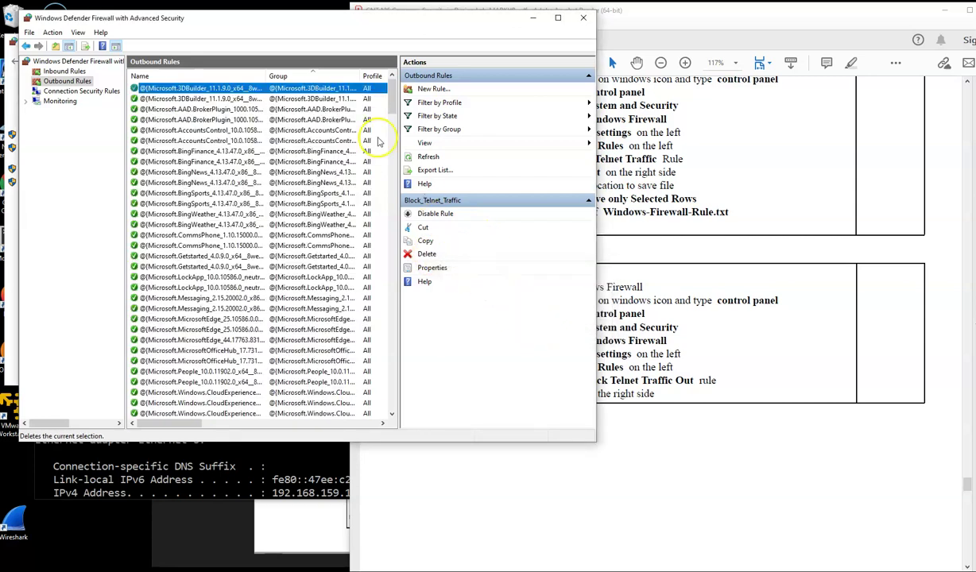
{"action": "left_click", "coordinate": [585, 17]}
Step: Scroll the PDF toward Part 20 and close the Windows Defender Firewall Control Panel page
{"action": "scroll", "coordinate": [631, 270], "scroll_direction": "down", "scroll_amount": 5}
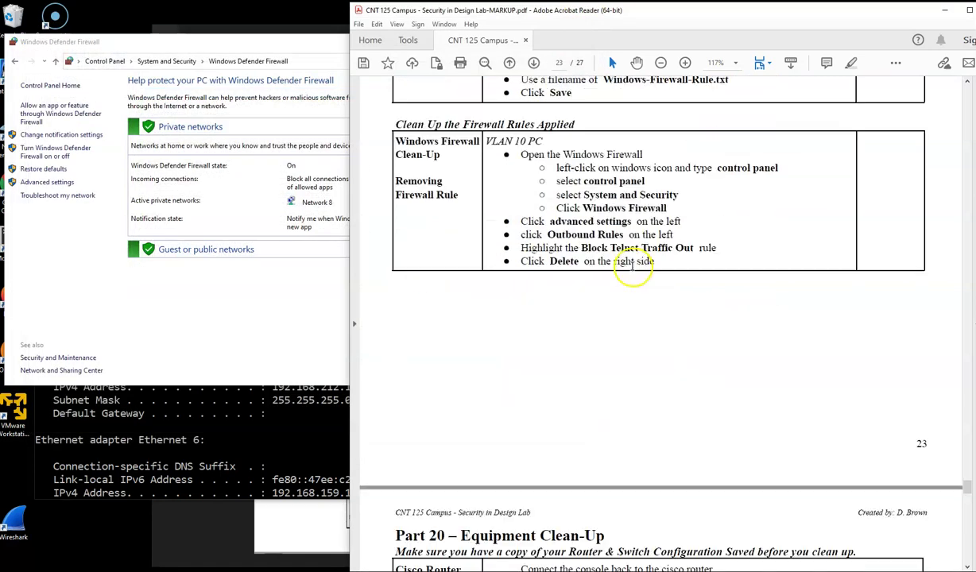
{"action": "scroll", "coordinate": [631, 270], "scroll_direction": "down", "scroll_amount": 3}
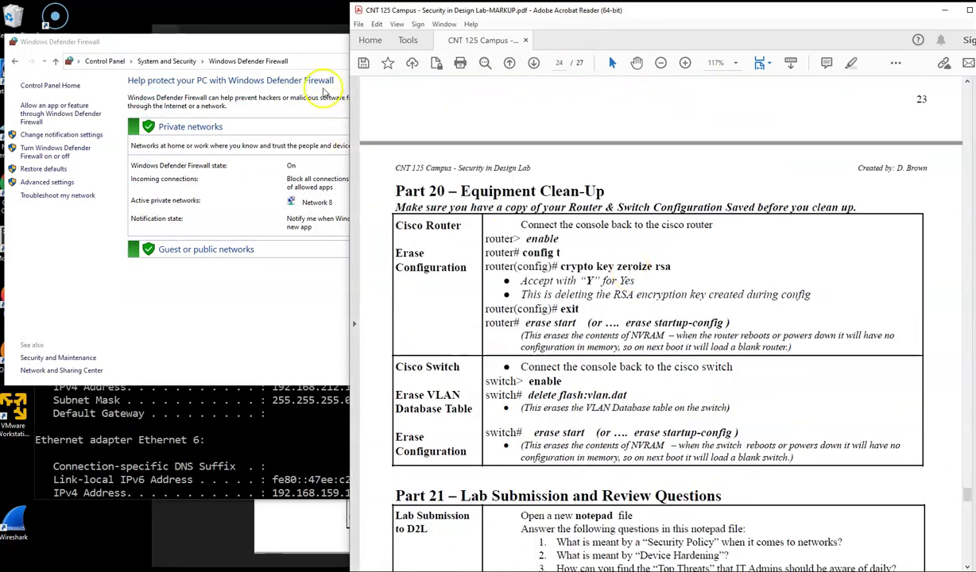
{"action": "left_click", "coordinate": [304, 41]}
{"action": "left_click", "coordinate": [612, 40]}
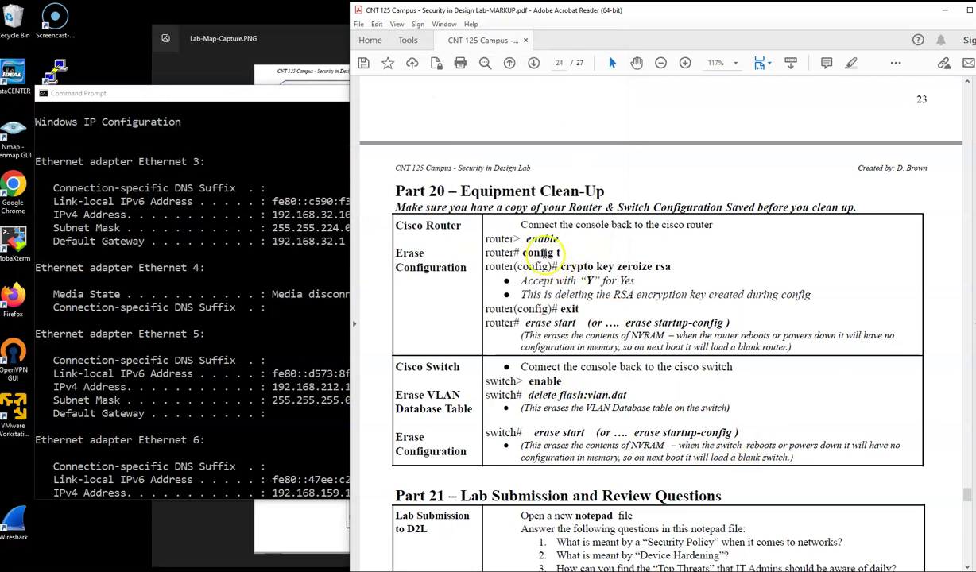
Step: Highlight the 'crypto key zeroize rsa' and clean-up command lines, then bring forward the switch console
{"action": "left_click_drag", "start_coordinate": [516, 267], "coordinate": [675, 267]}
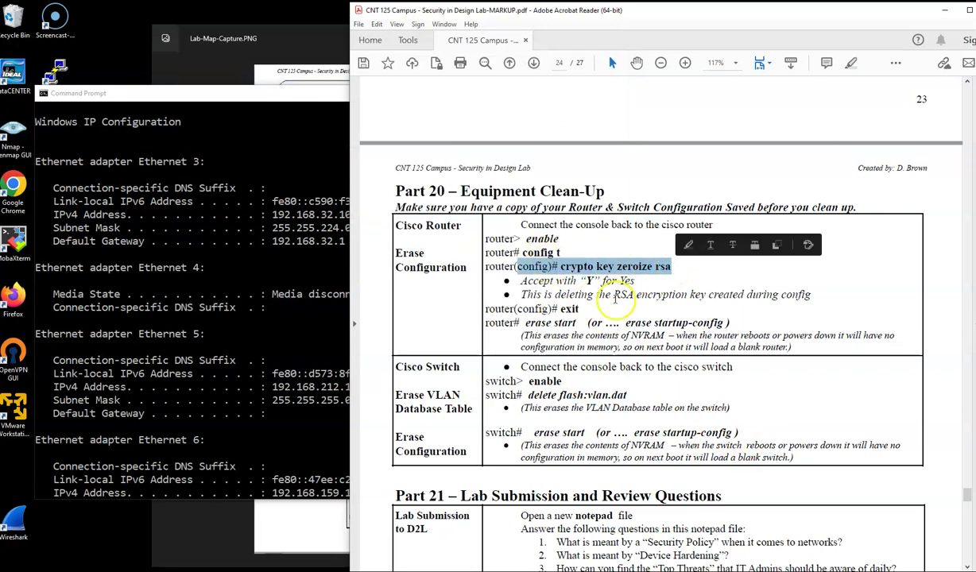
{"action": "scroll", "coordinate": [623, 404], "scroll_direction": "down", "scroll_amount": 1}
{"action": "left_click_drag", "start_coordinate": [529, 327], "coordinate": [698, 354]}
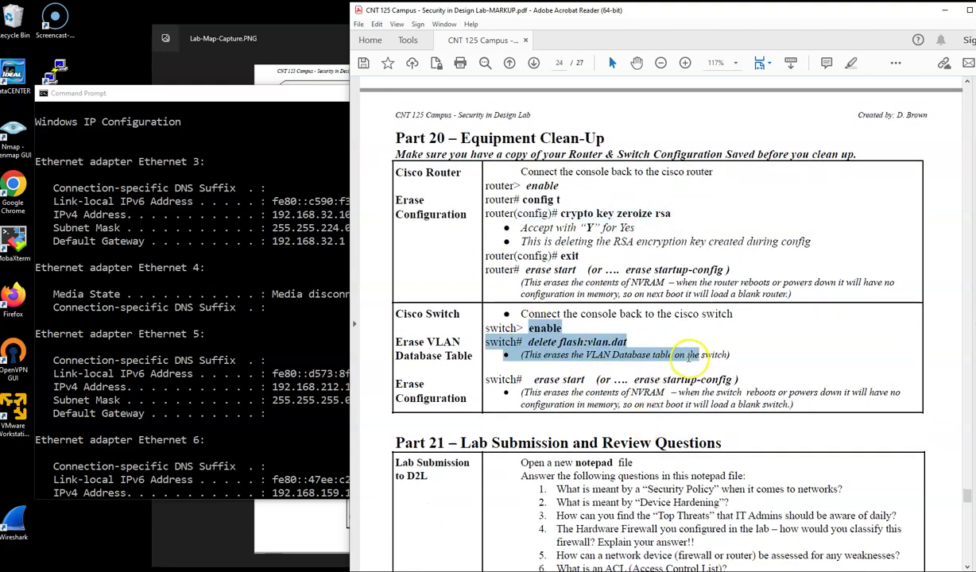
{"action": "left_click", "coordinate": [205, 360]}
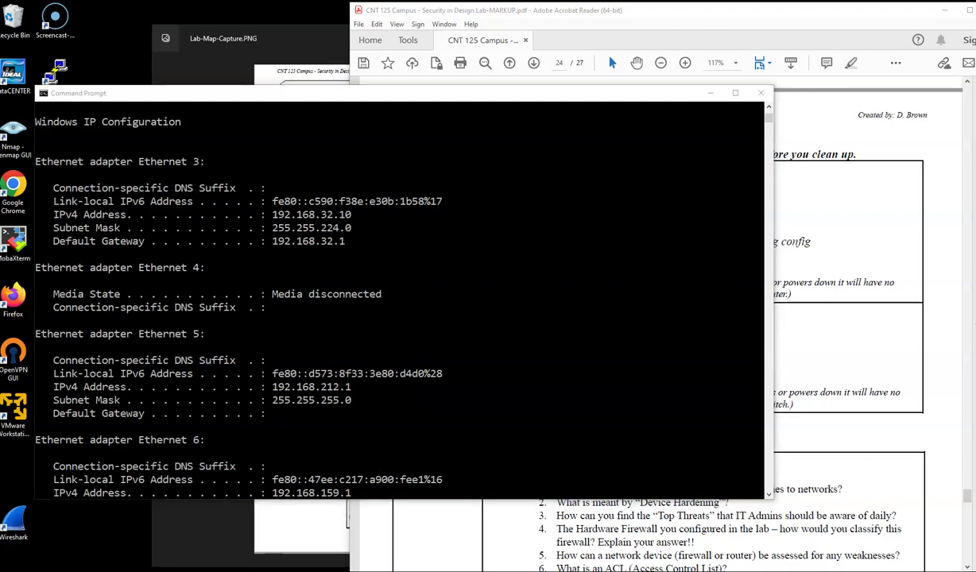
{"action": "left_click", "coordinate": [207, 90]}
Step: On ACL_Switch, delete flash:vlan.dat and erase the startup-config, confirming each prompt
{"action": "key", "text": "Return"}
{"action": "key", "text": "Return"}
{"action": "key", "text": "Return"}
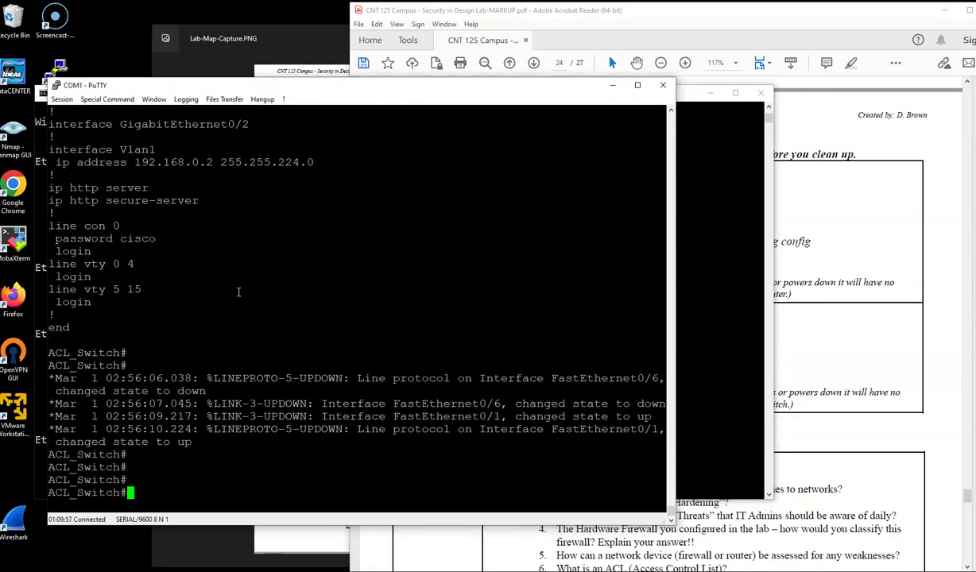
{"action": "type", "text": "delete flash:v"}
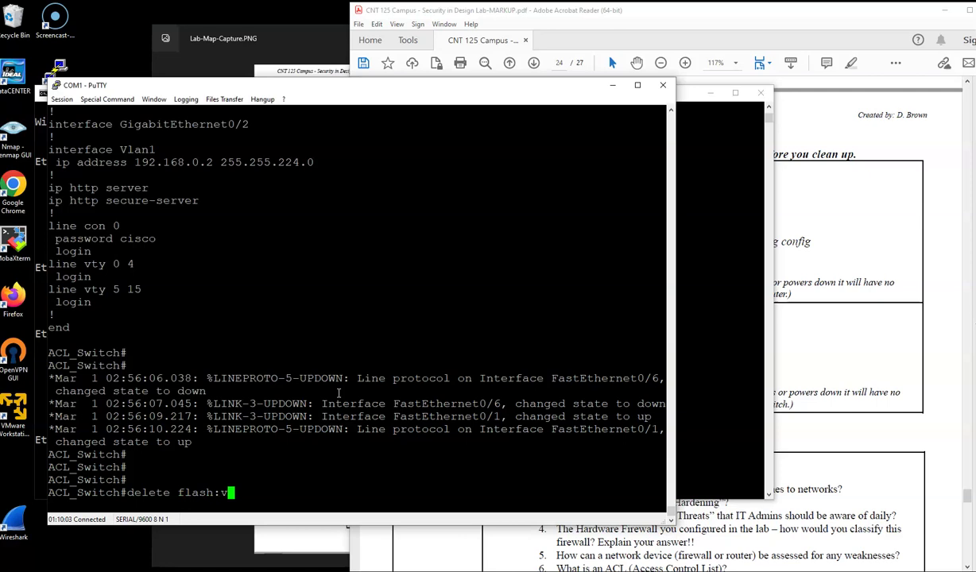
{"action": "type", "text": "lan.dat"}
{"action": "key", "text": "Return"}
{"action": "key", "text": "Return"}
{"action": "key", "text": "Return"}
{"action": "type", "text": "erase start"}
{"action": "key", "text": "Tab"}
{"action": "key", "text": "Return"}
{"action": "key", "text": "Return"}
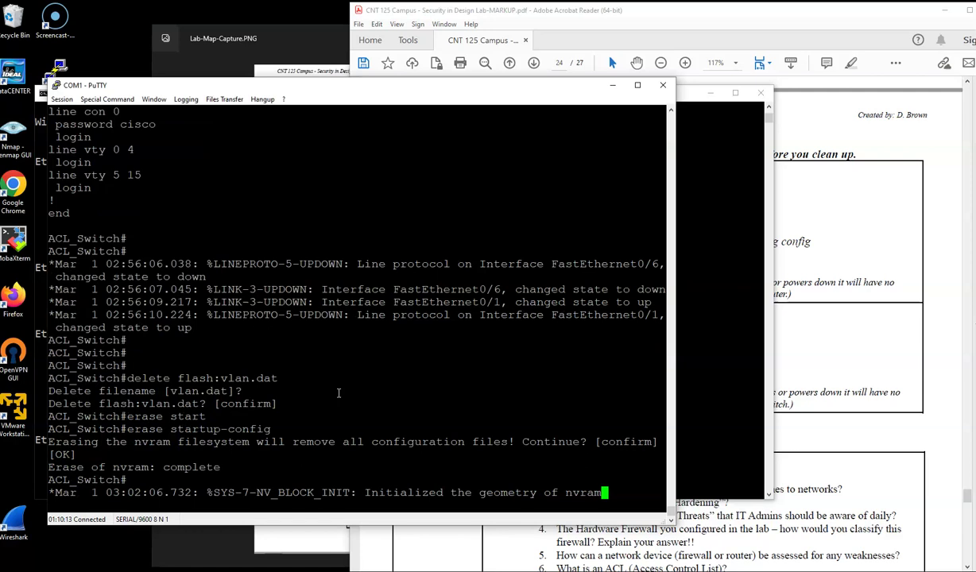
Step: Reload the switch, then clear the partial command at the router console prompt
{"action": "key", "text": "Return"}
{"action": "key", "text": "Return"}
{"action": "type", "text": "reload"}
{"action": "key", "text": "Return"}
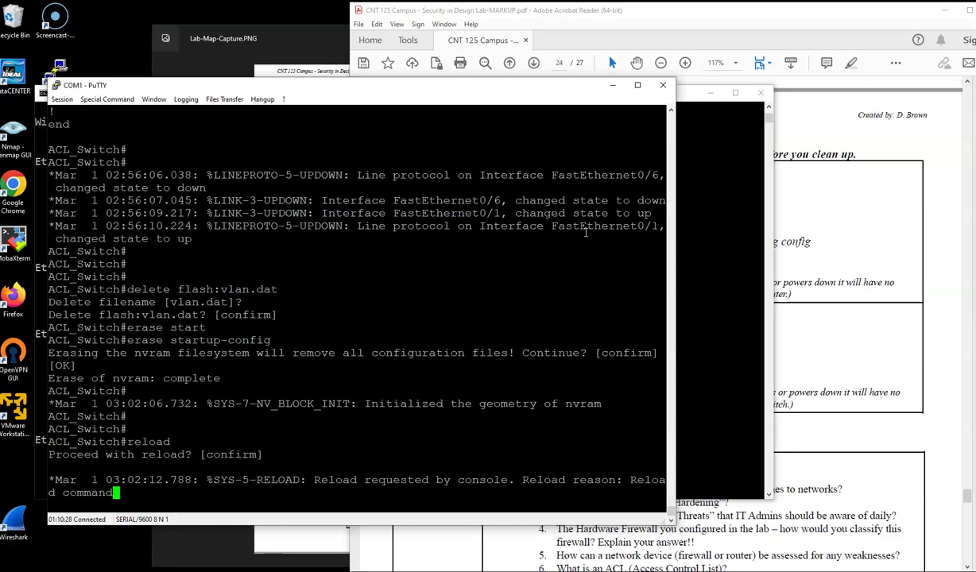
{"action": "key", "text": "Return"}
{"action": "key", "text": "Return"}
{"action": "key", "text": "Return"}
{"action": "key", "text": "Return"}
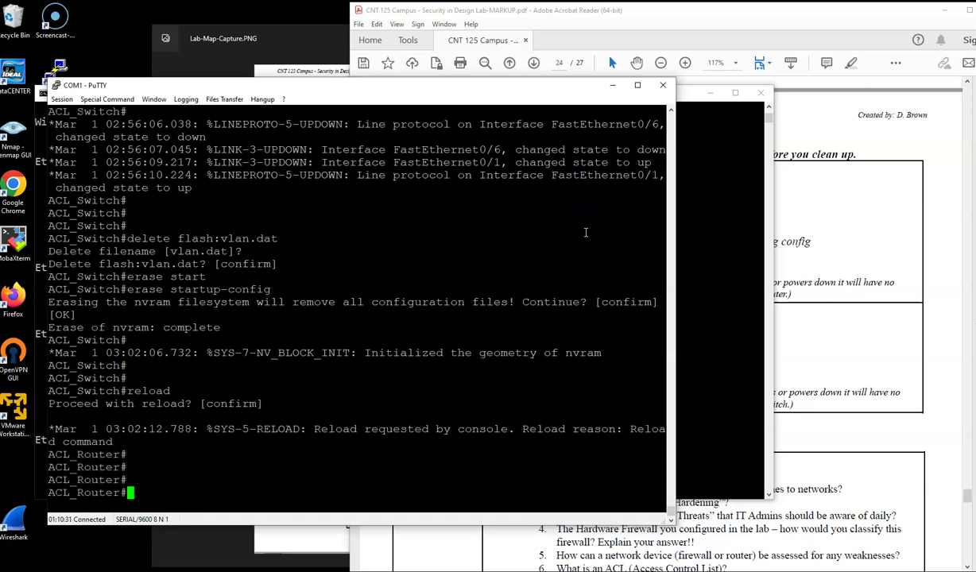
{"action": "key", "text": "BackSpace"}
{"action": "key", "text": "BackSpace"}
{"action": "key", "text": "BackSpace"}
Step: Zeroize the router's RSA keys from global configuration mode, confirming with yes
{"action": "left_click", "coordinate": [810, 306]}
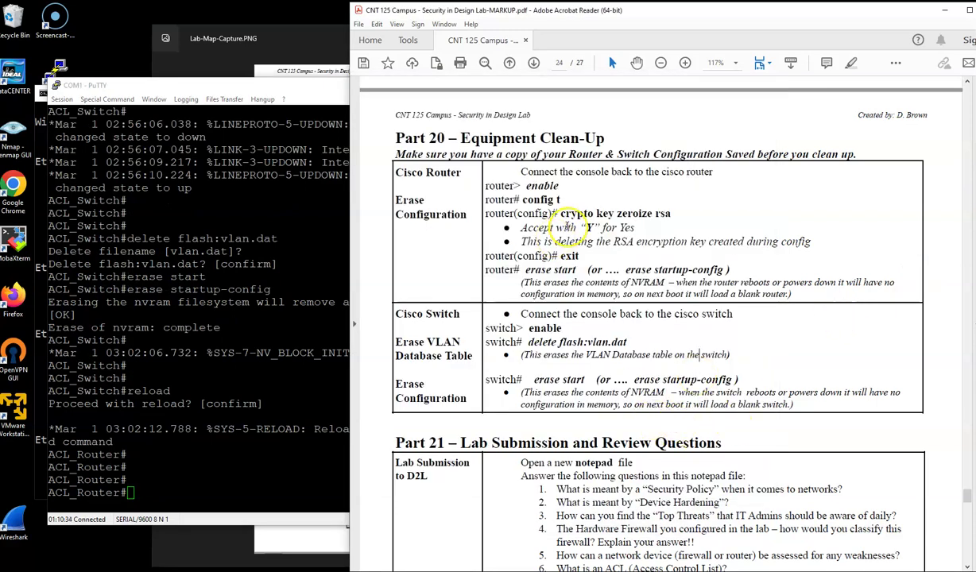
{"action": "left_click", "coordinate": [158, 488]}
{"action": "type", "text": "config t"}
{"action": "key", "text": "Return"}
{"action": "type", "text": "crypto key"}
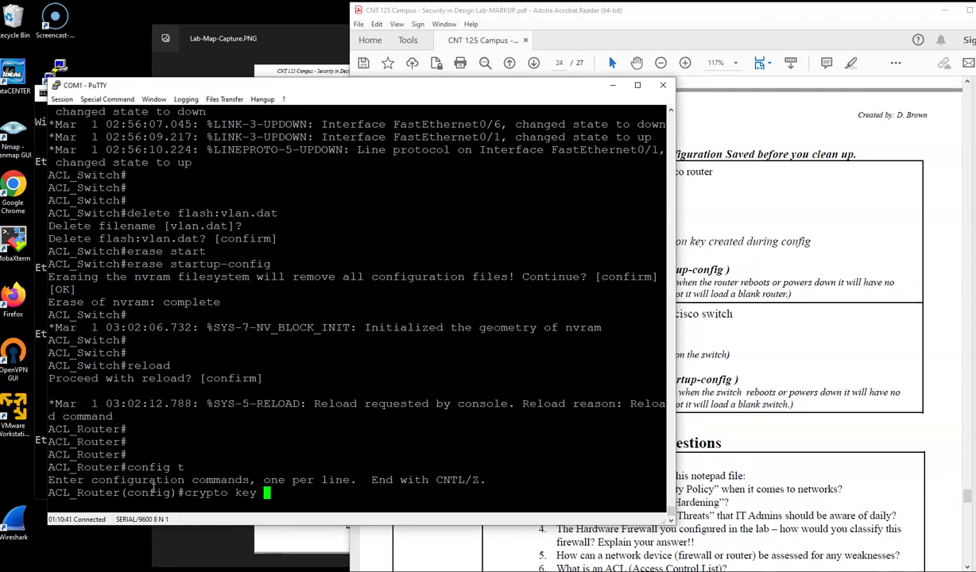
{"action": "left_click", "coordinate": [783, 304]}
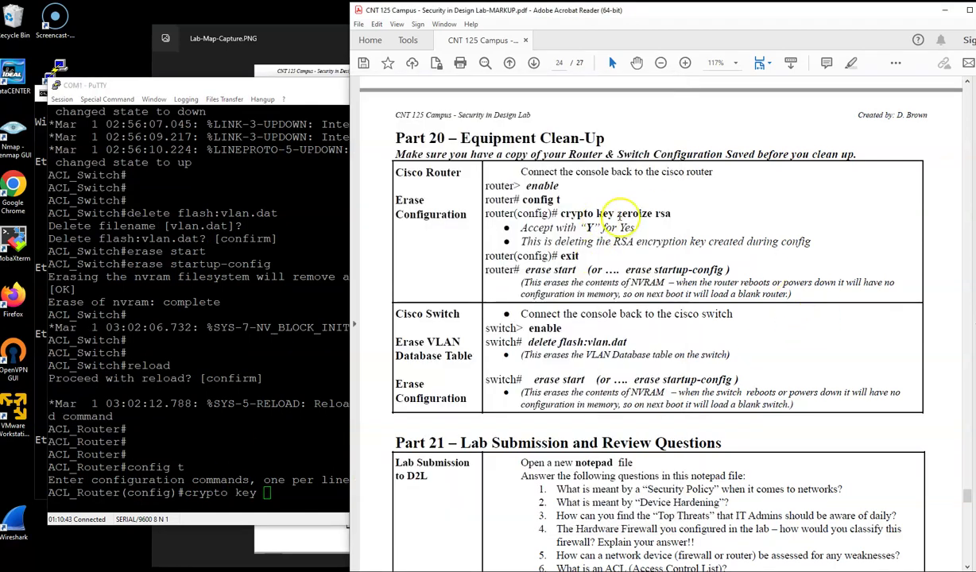
{"action": "left_click", "coordinate": [284, 497]}
{"action": "type", "text": "y zeroize r"}
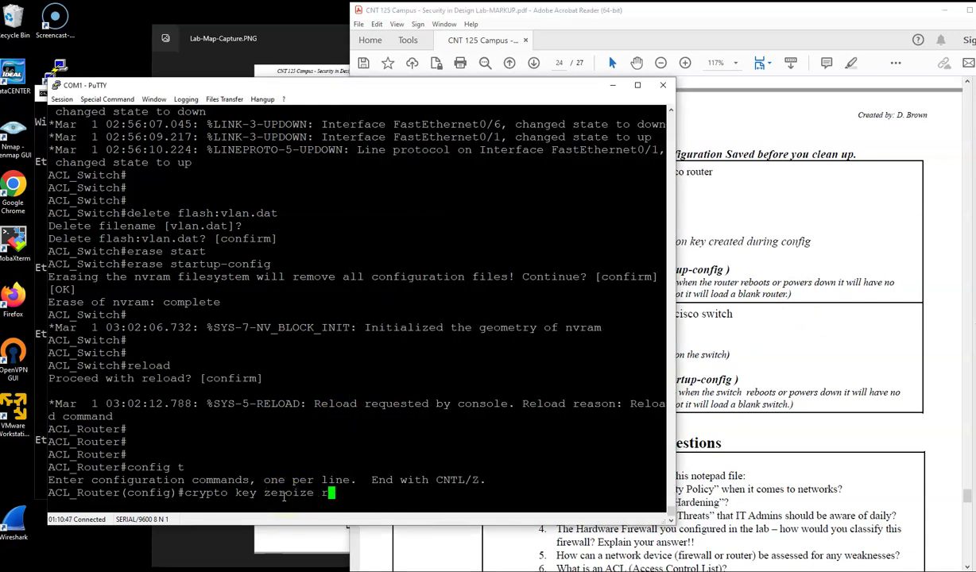
{"action": "type", "text": "sa"}
{"action": "key", "text": "Return"}
{"action": "type", "text": "yes"}
{"action": "key", "text": "Return"}
Step: Leave config mode and erase the router's startup-config, confirming the nvram erase
{"action": "key", "text": "Return"}
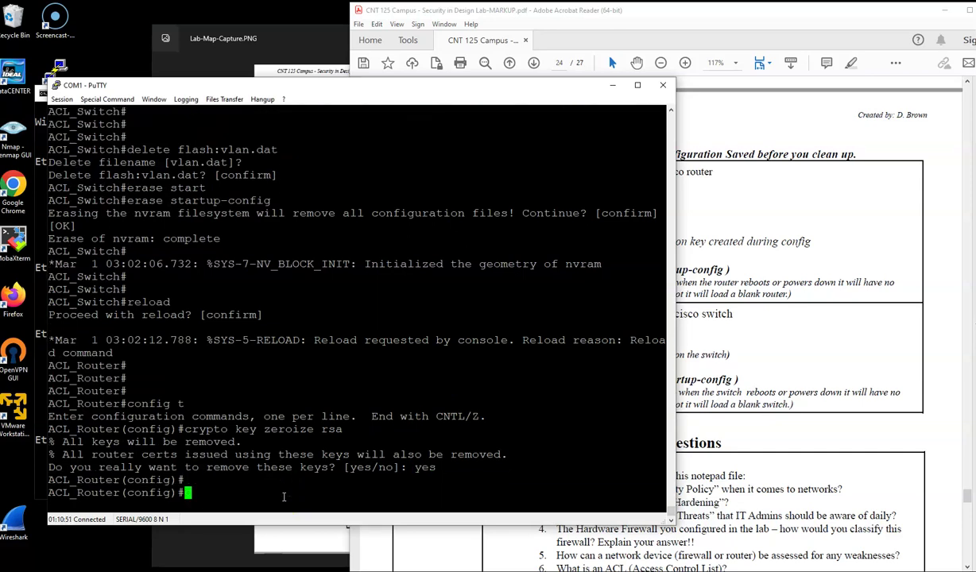
{"action": "type", "text": "exit"}
{"action": "key", "text": "Return"}
{"action": "key", "text": "Return"}
{"action": "type", "text": "eras"}
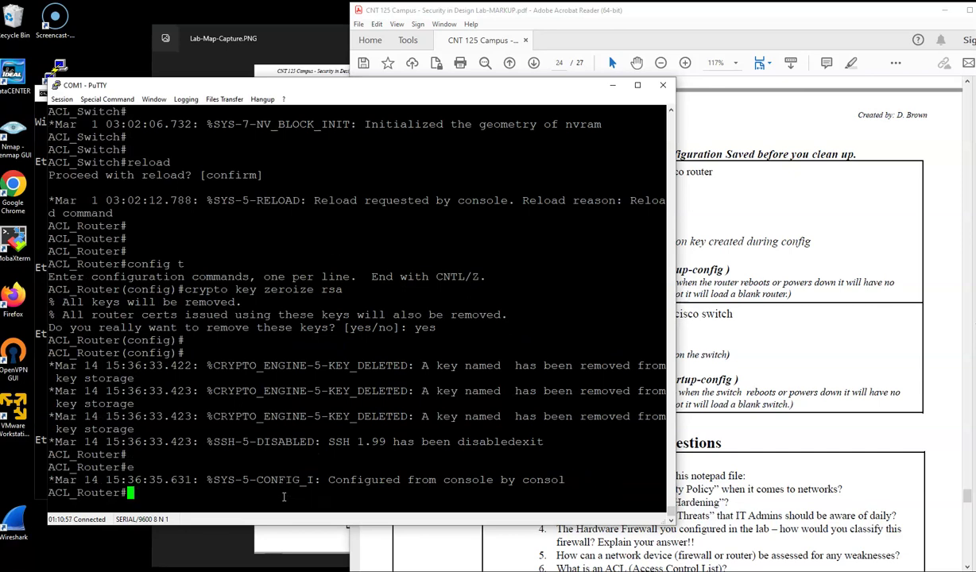
{"action": "type", "text": "rase st"}
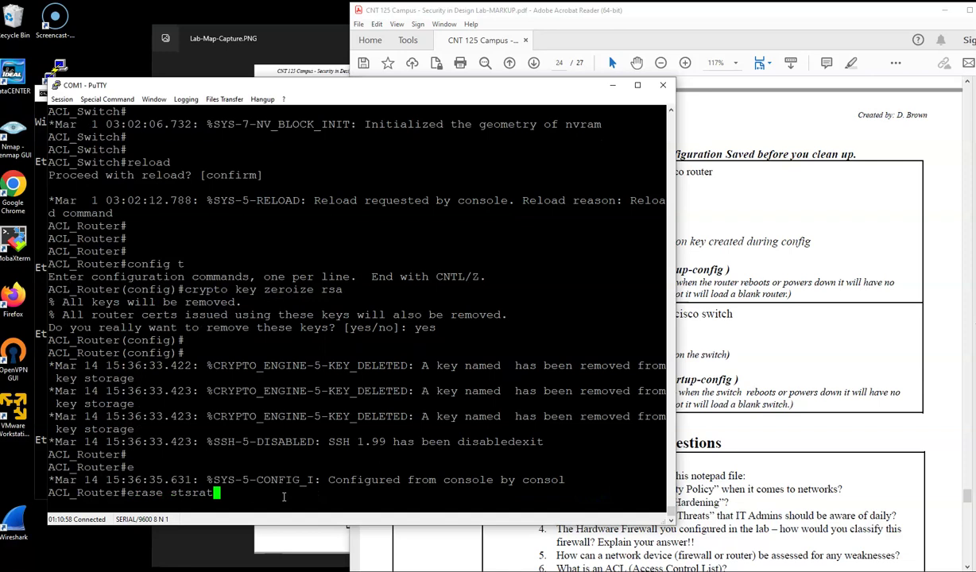
{"action": "type", "text": "art"}
{"action": "key", "text": "Tab"}
{"action": "key", "text": "Return"}
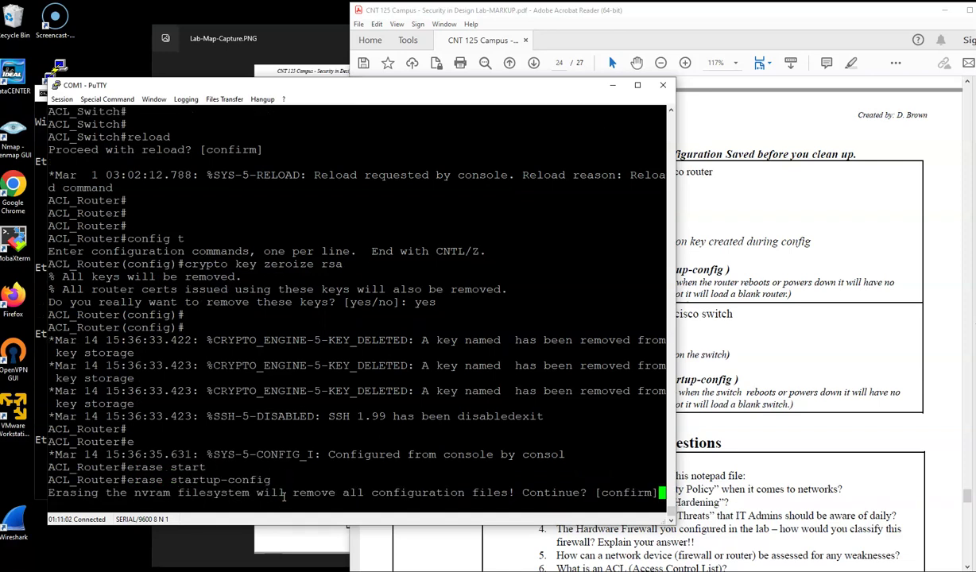
{"action": "key", "text": "Return"}
Step: Reload the router, answering no to saving the modified configuration
{"action": "key", "text": "Return"}
{"action": "type", "text": "re"}
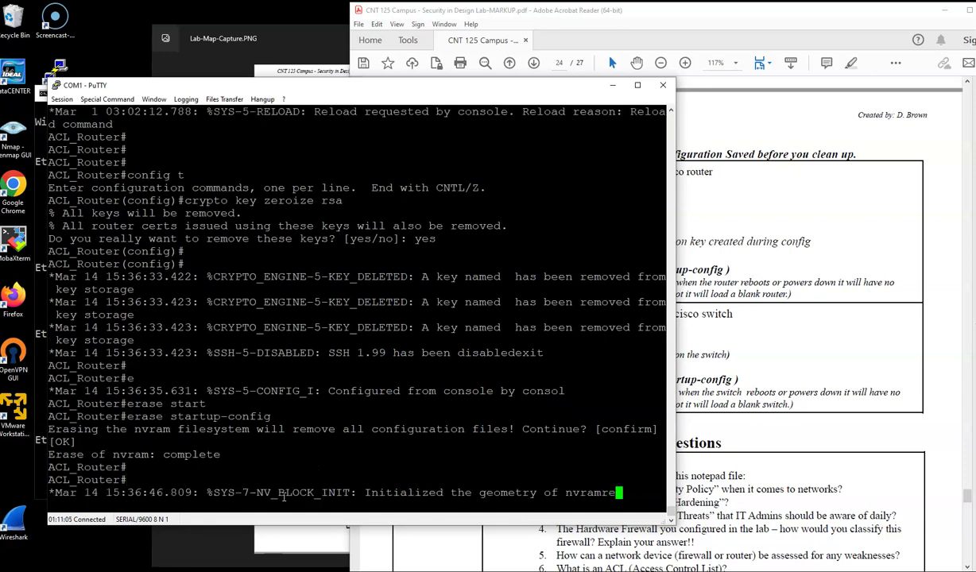
{"action": "type", "text": "load"}
{"action": "key", "text": "Return"}
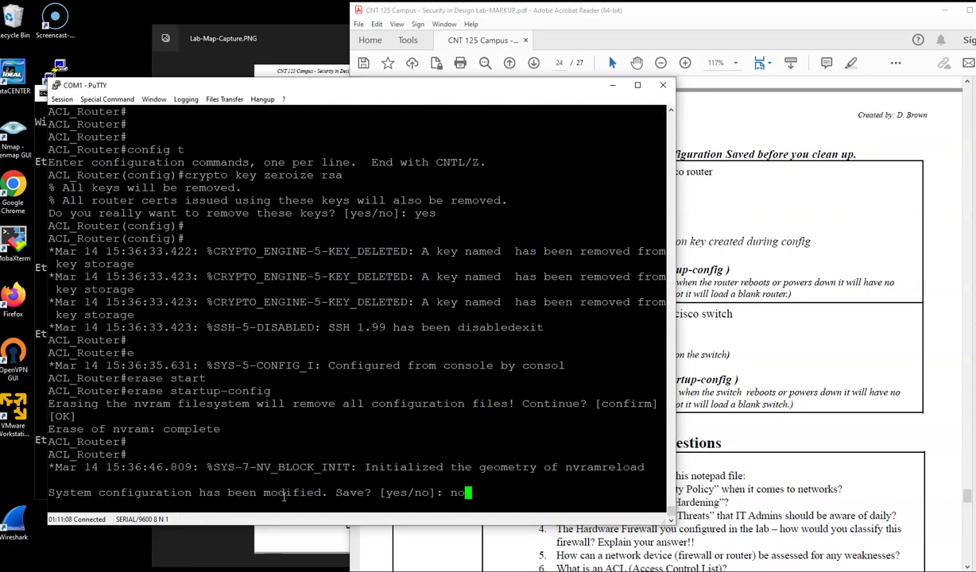
{"action": "type", "text": "no"}
{"action": "key", "text": "Return"}
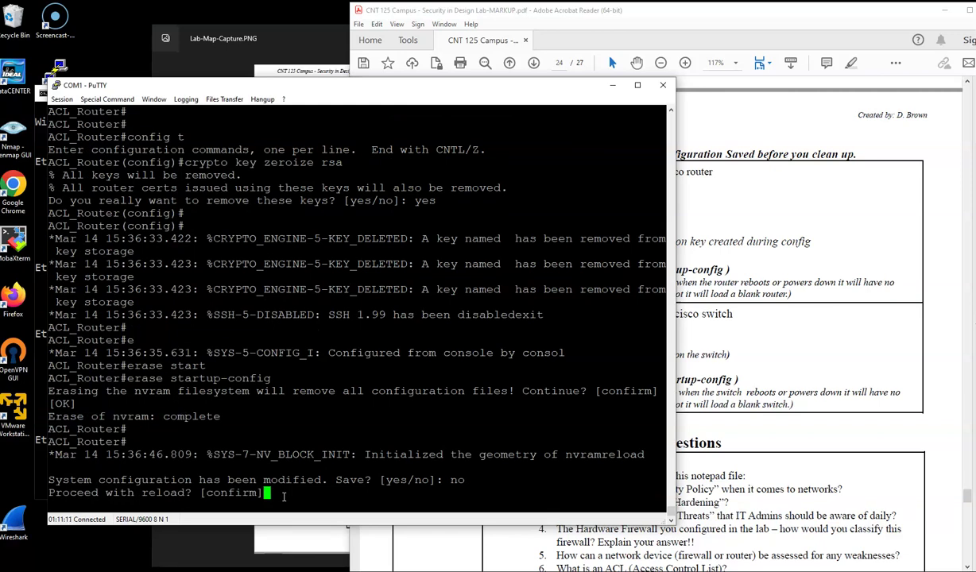
{"action": "key", "text": "Return"}
{"action": "left_click", "coordinate": [774, 376]}
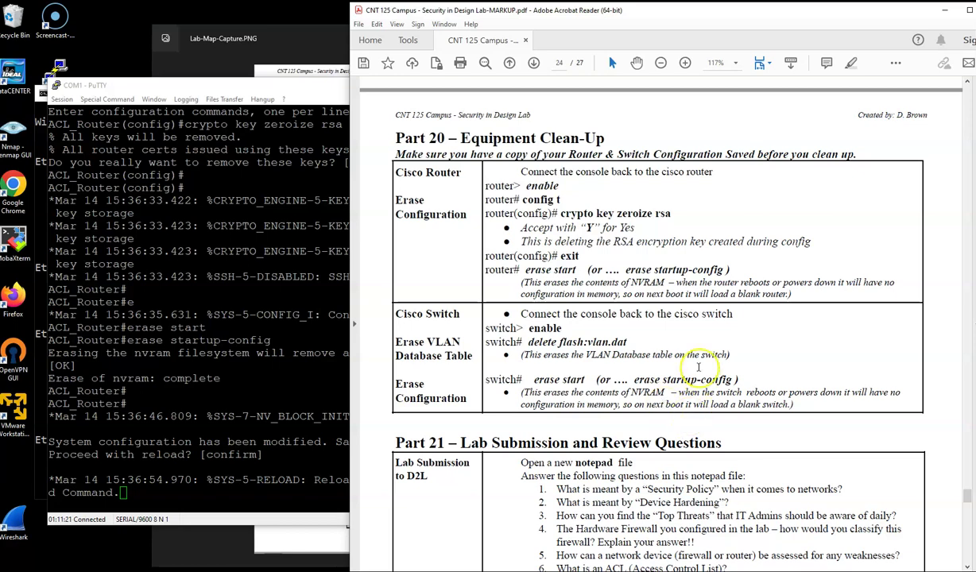
Step: Scroll the lab guide to Part 21 and highlight its list of files to submit
{"action": "scroll", "coordinate": [672, 357], "scroll_direction": "down", "scroll_amount": 4}
{"action": "scroll", "coordinate": [685, 373], "scroll_direction": "down", "scroll_amount": 1}
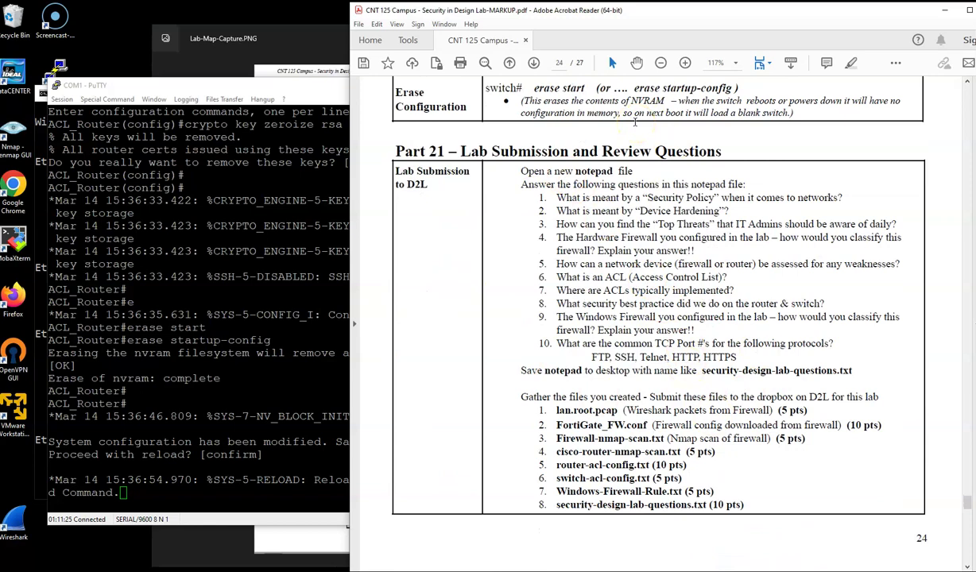
{"action": "scroll", "coordinate": [659, 227], "scroll_direction": "down", "scroll_amount": 2}
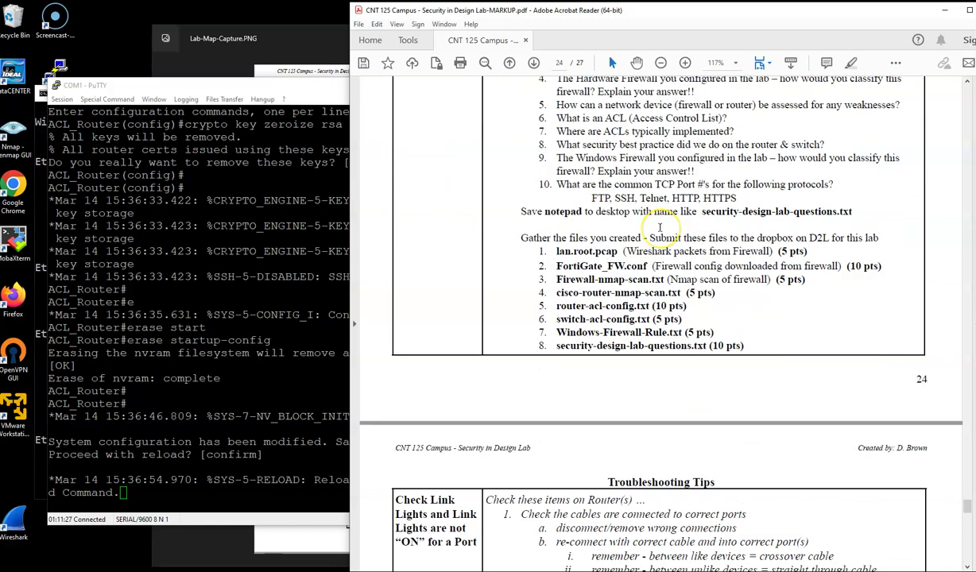
{"action": "scroll", "coordinate": [657, 227], "scroll_direction": "up", "scroll_amount": 1}
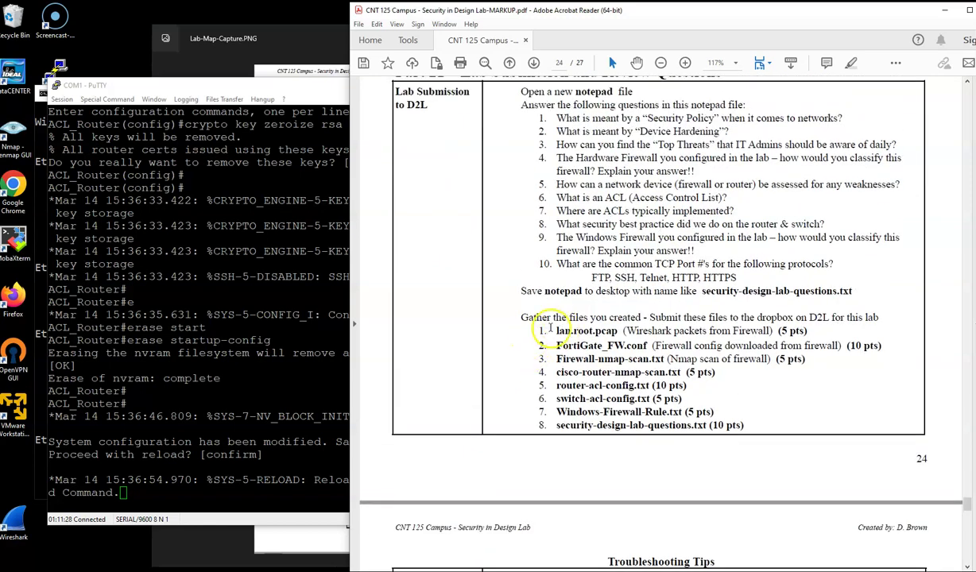
{"action": "left_click_drag", "start_coordinate": [551, 317], "coordinate": [716, 400]}
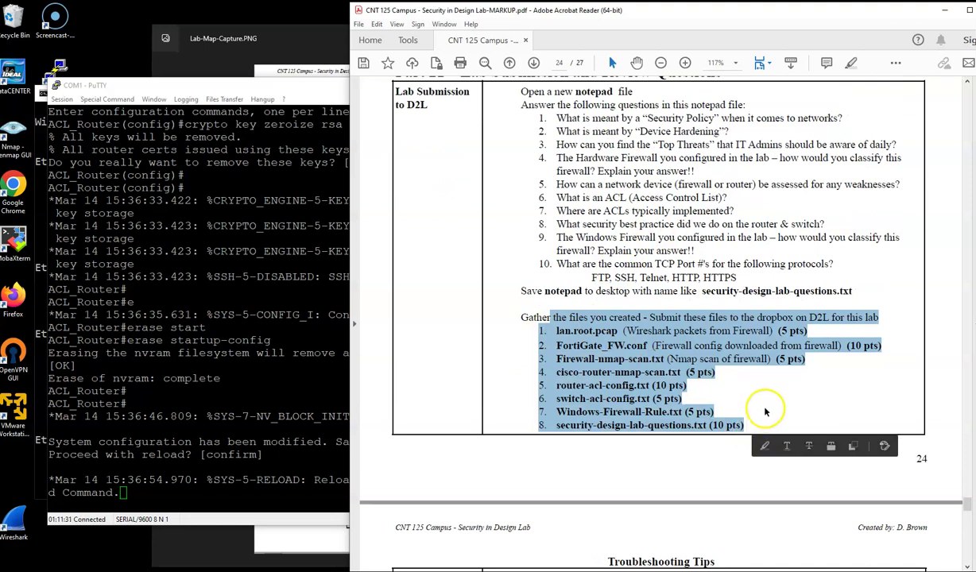